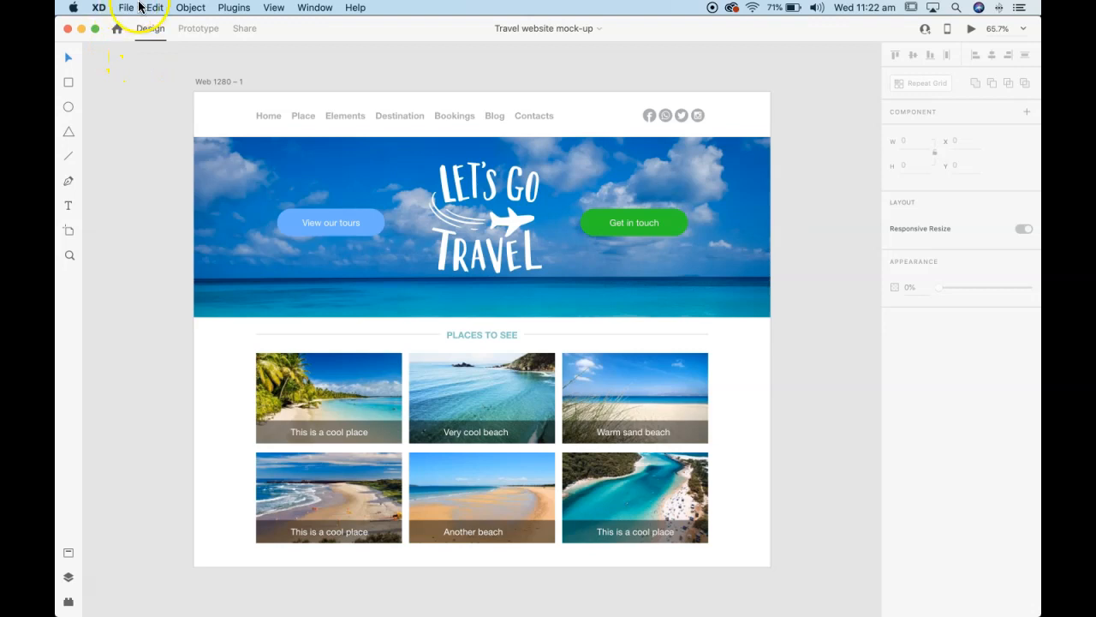
- Switch to Creative Cloud to view the installed apps, and close its window
click(733, 7)
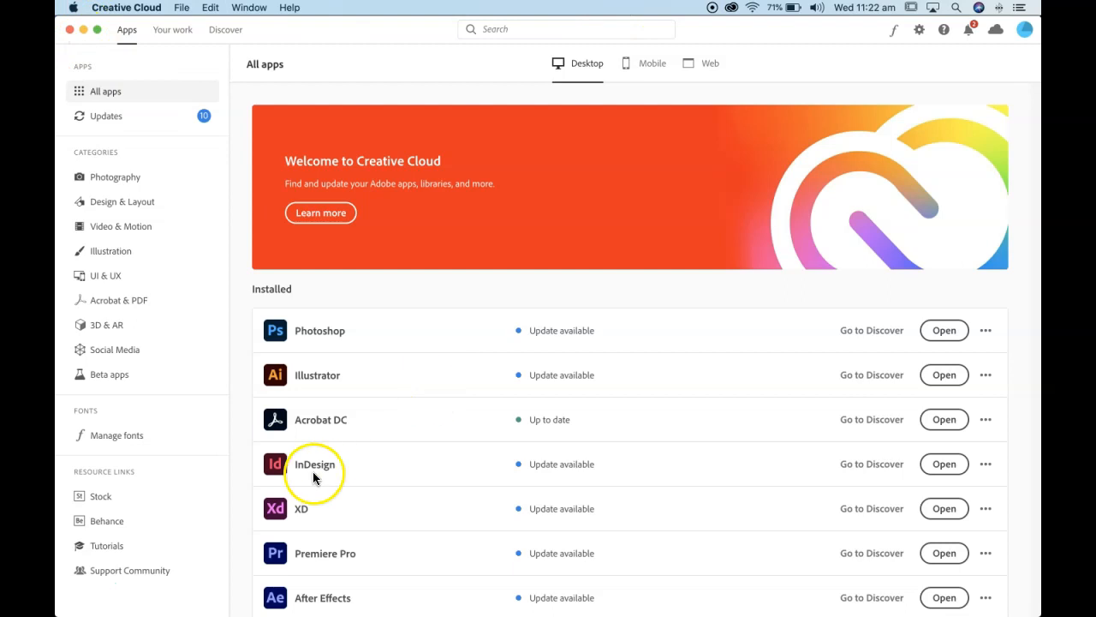
click(72, 29)
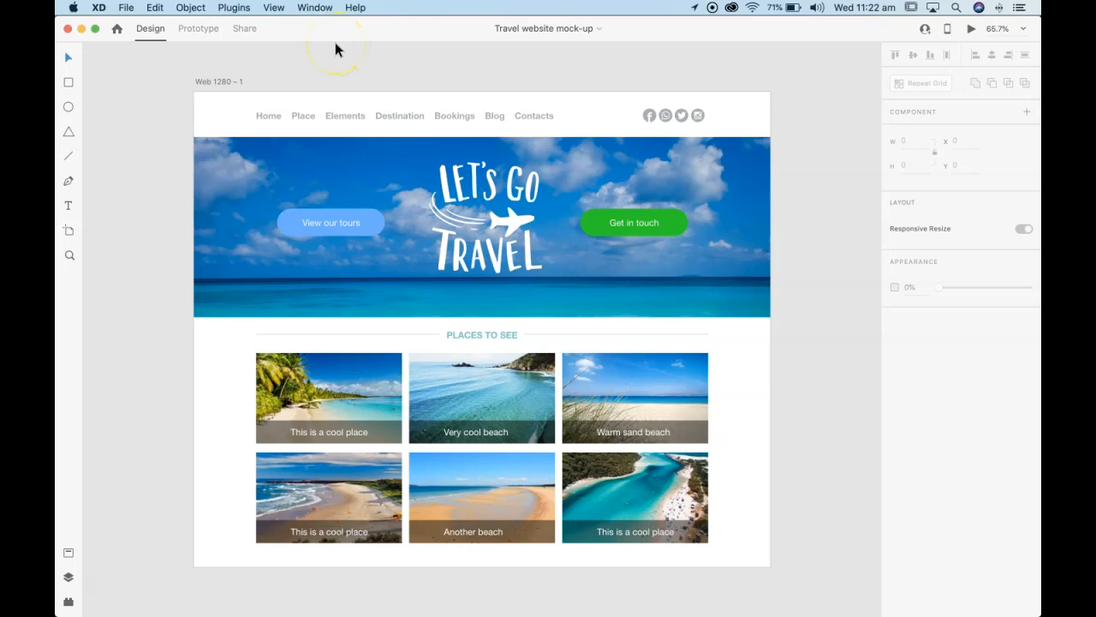
- Create a new blank document using the Custom Size option without entering dimensions
click(124, 7)
click(135, 24)
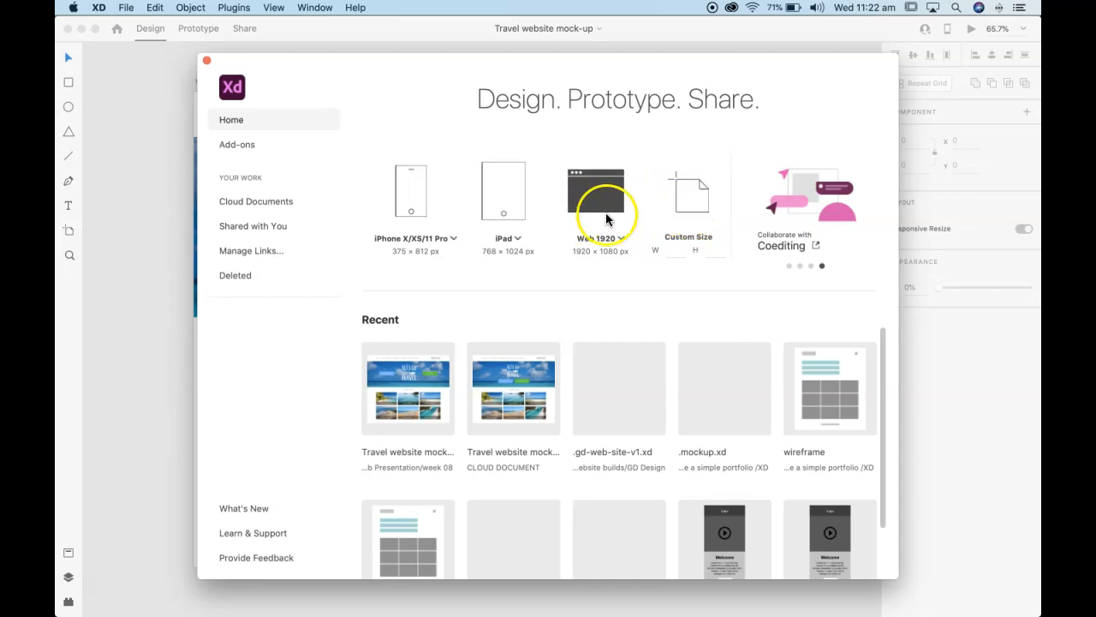
click(692, 202)
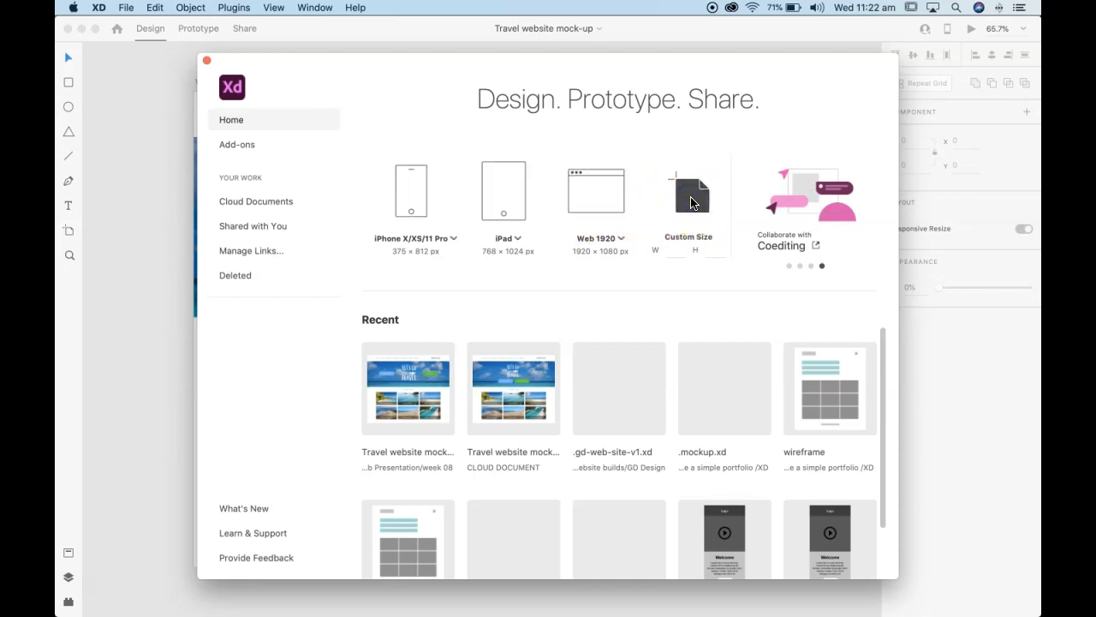
click(727, 192)
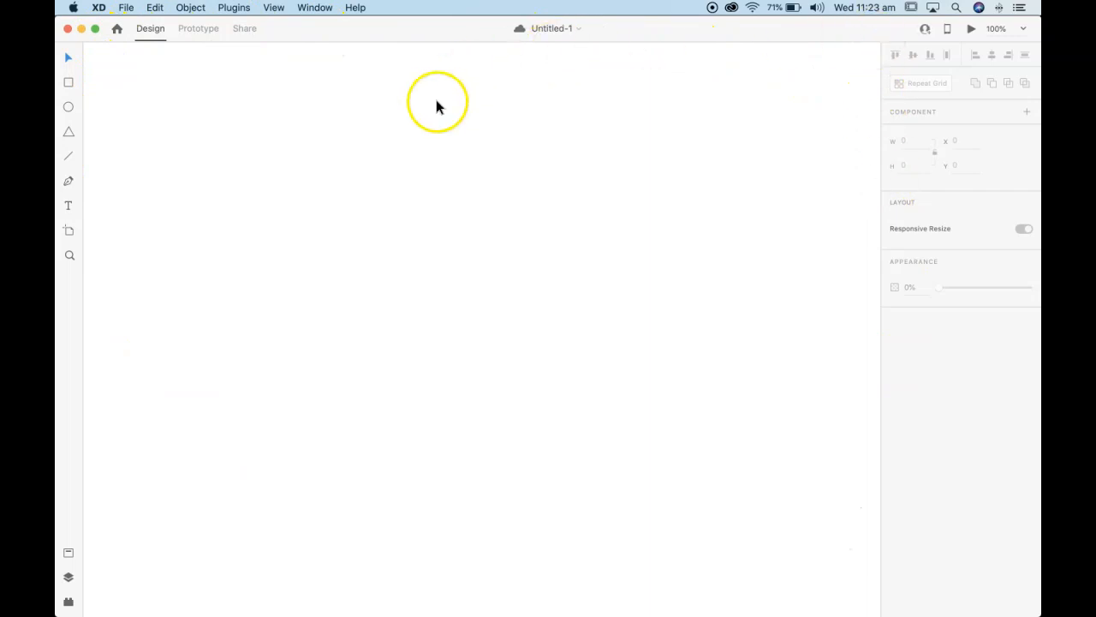
- Add an artboard using the Web 1280 preset
click(68, 232)
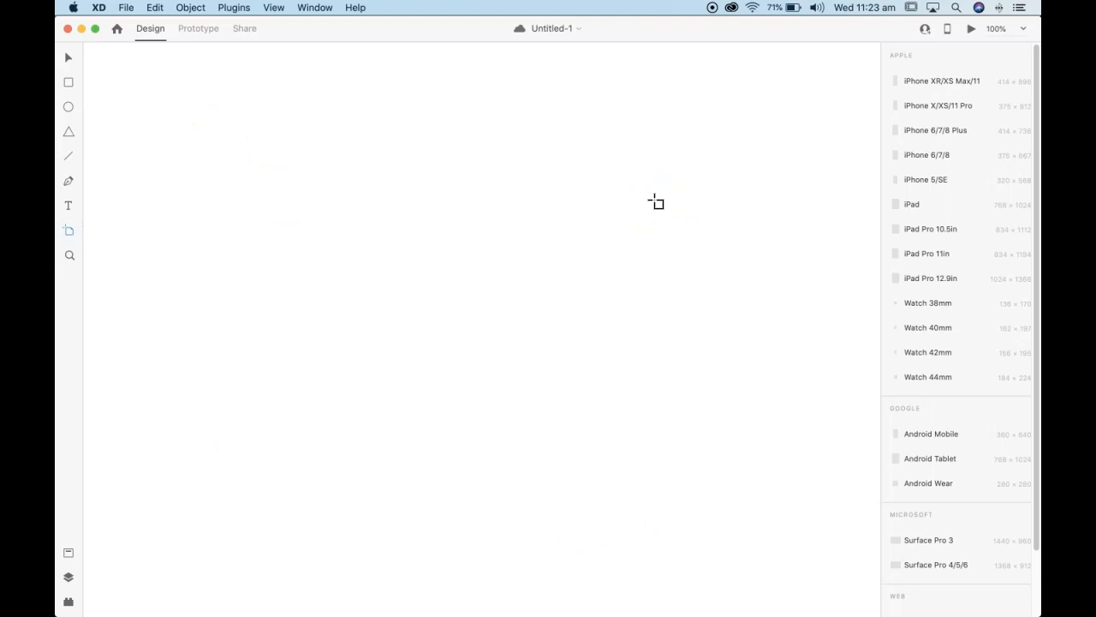
scroll(977, 469, down, 3)
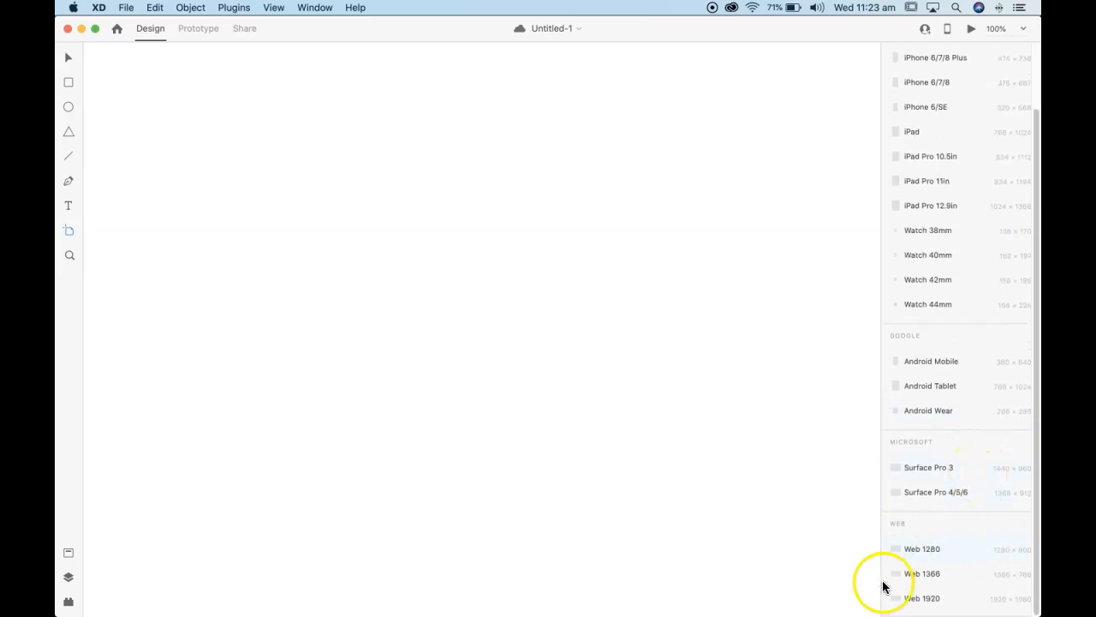
click(924, 548)
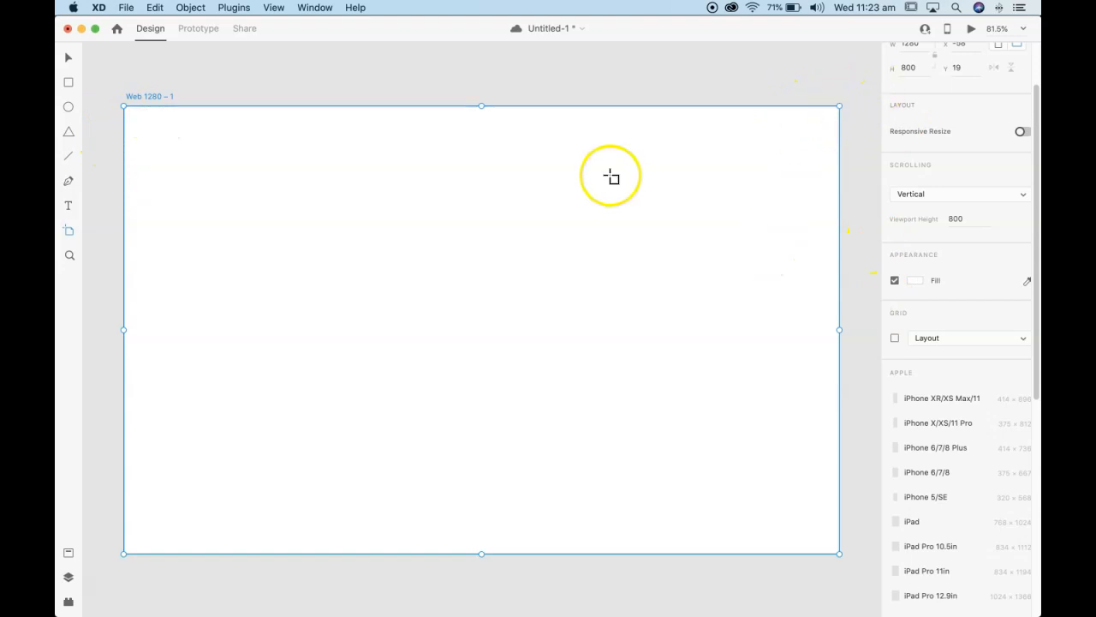
- Rename the artboard as "Travel home"
double_click(153, 97)
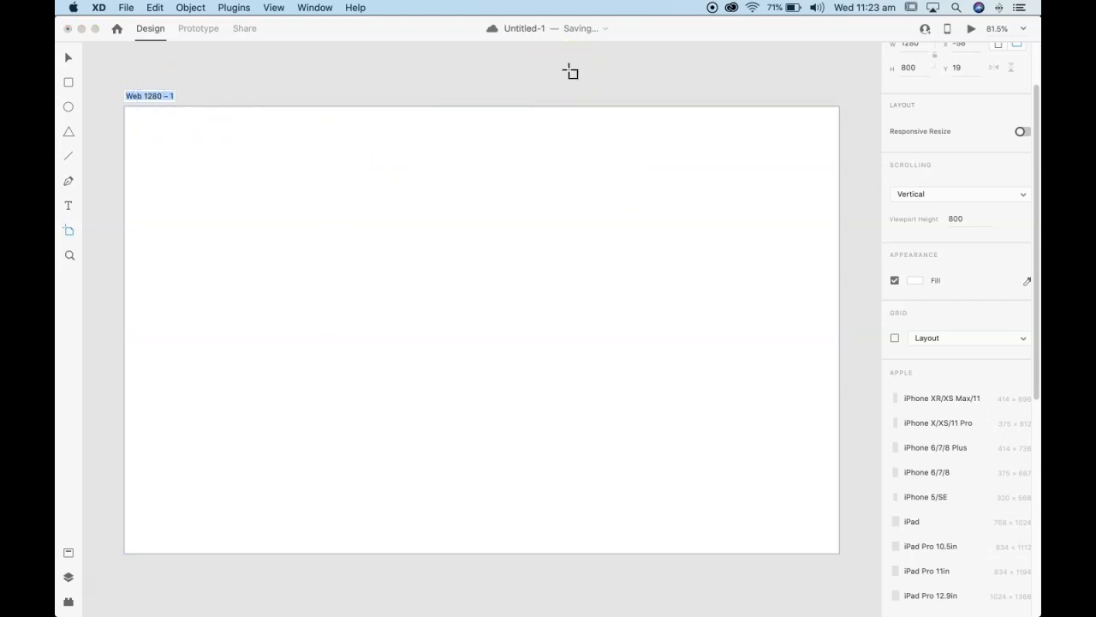
text(Travel home)
click(68, 57)
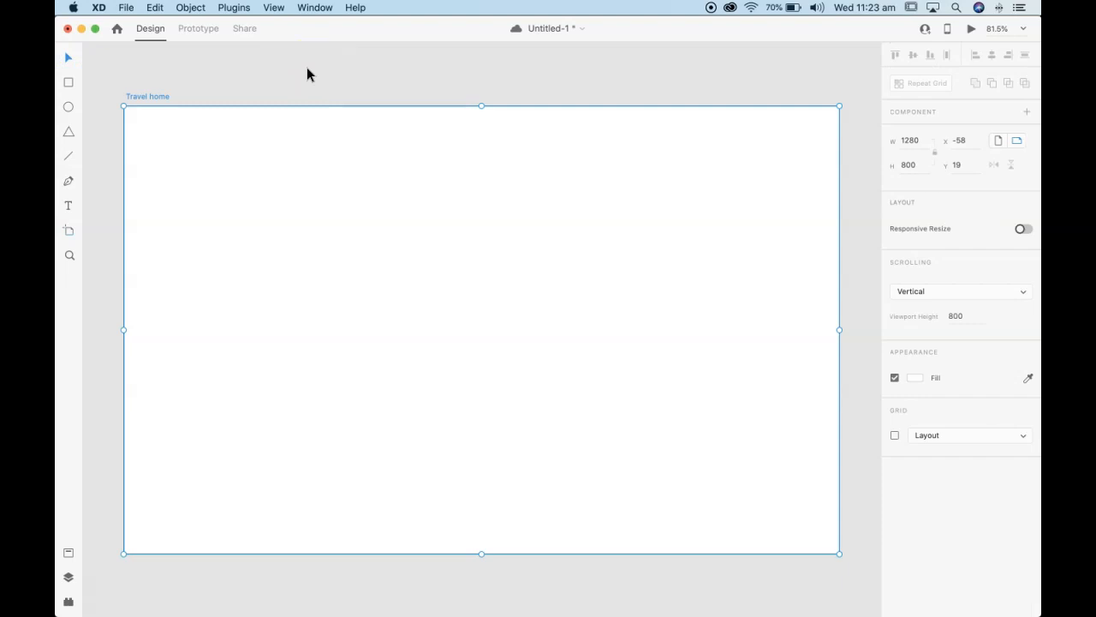
key(super+minus)
key(super+minus)
key(super+minus)
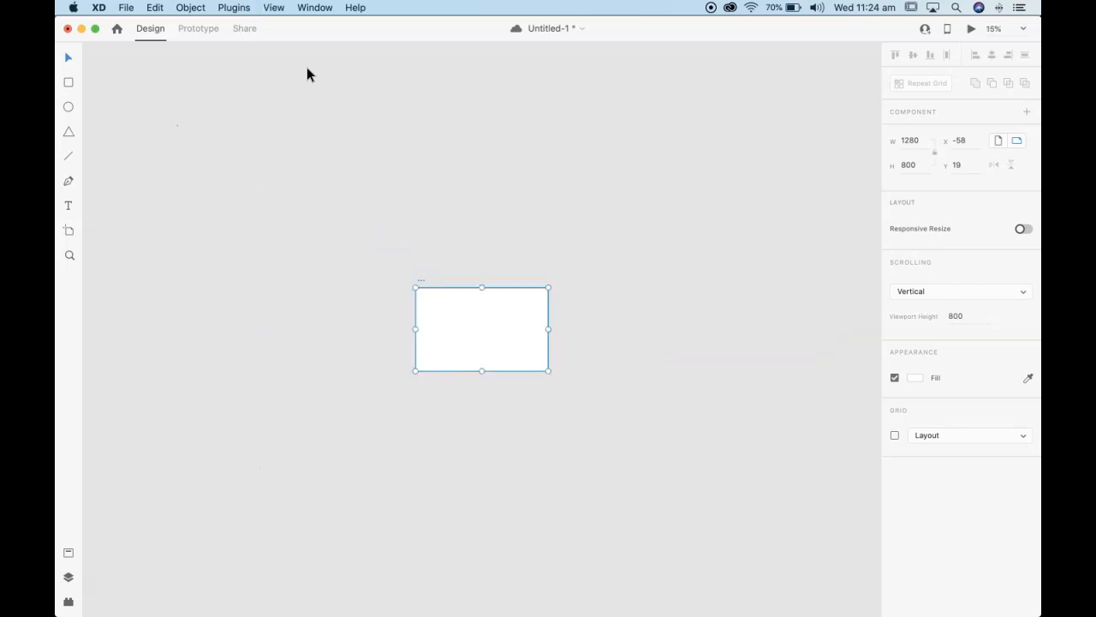
key(super+equal)
key(super+equal)
key(super+minus)
key(super+minus)
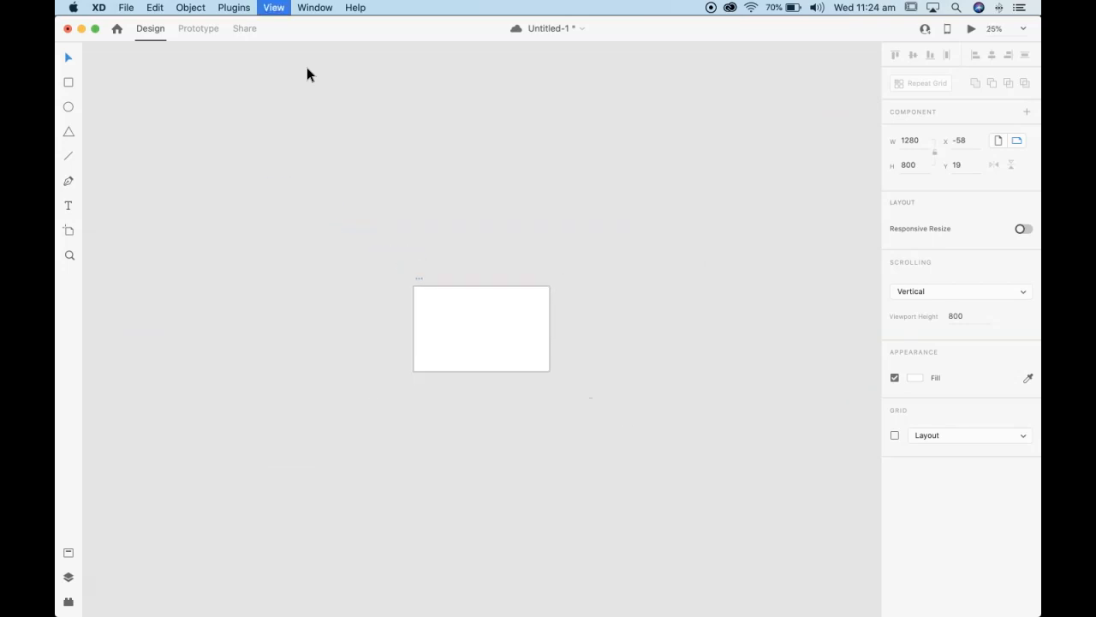
key(super+equal)
key(super+minus)
click(508, 202)
drag(509, 202, 613, 180)
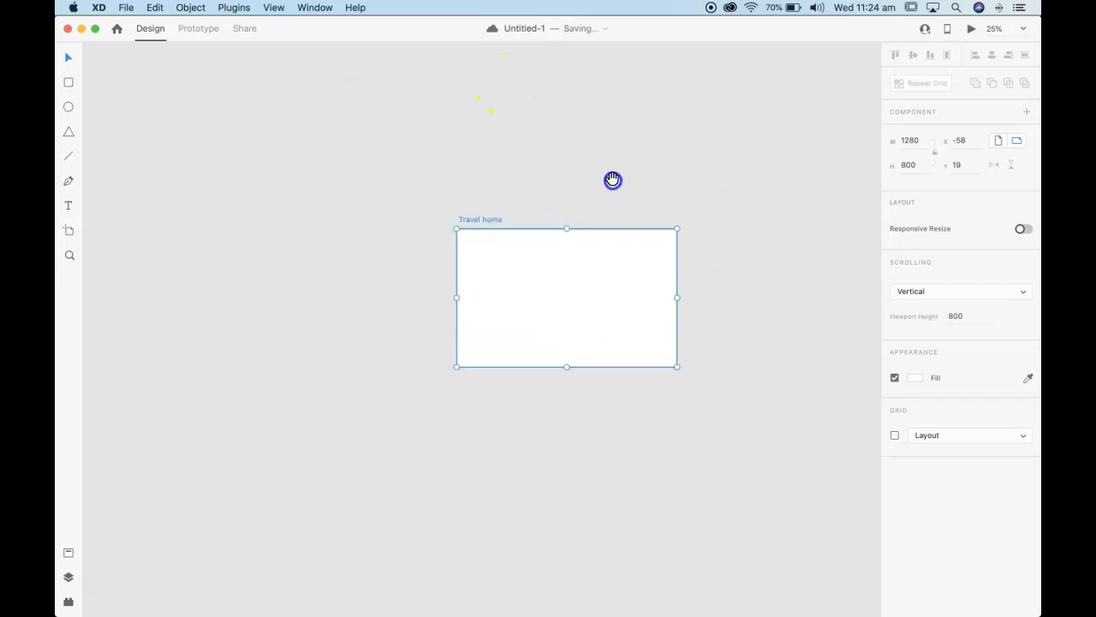
key(super+equal)
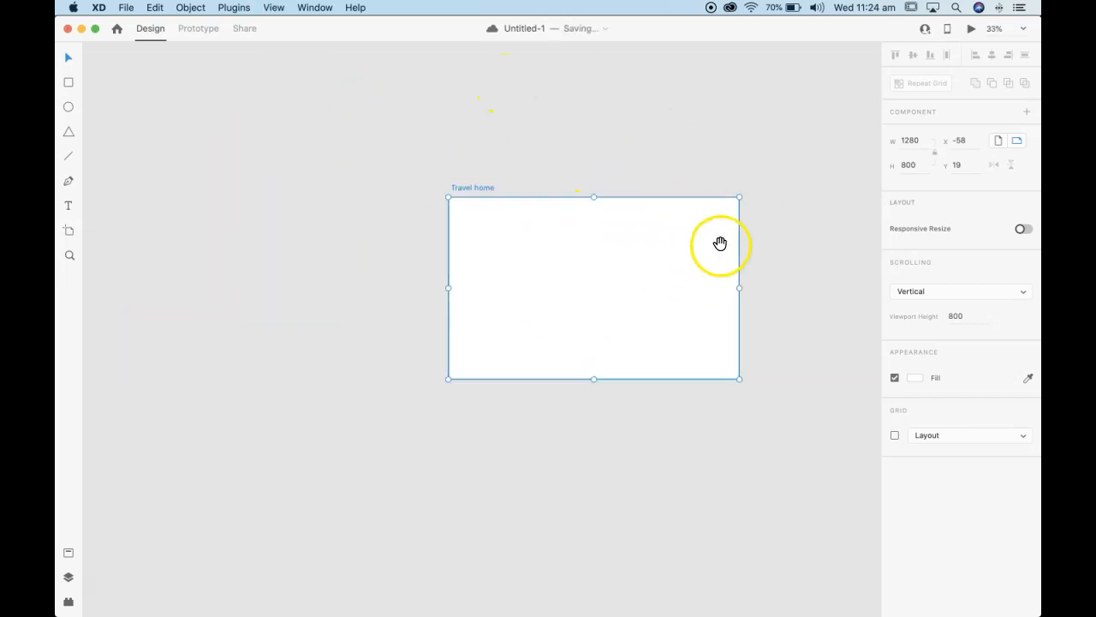
drag(719, 244, 626, 291)
key(super+equal)
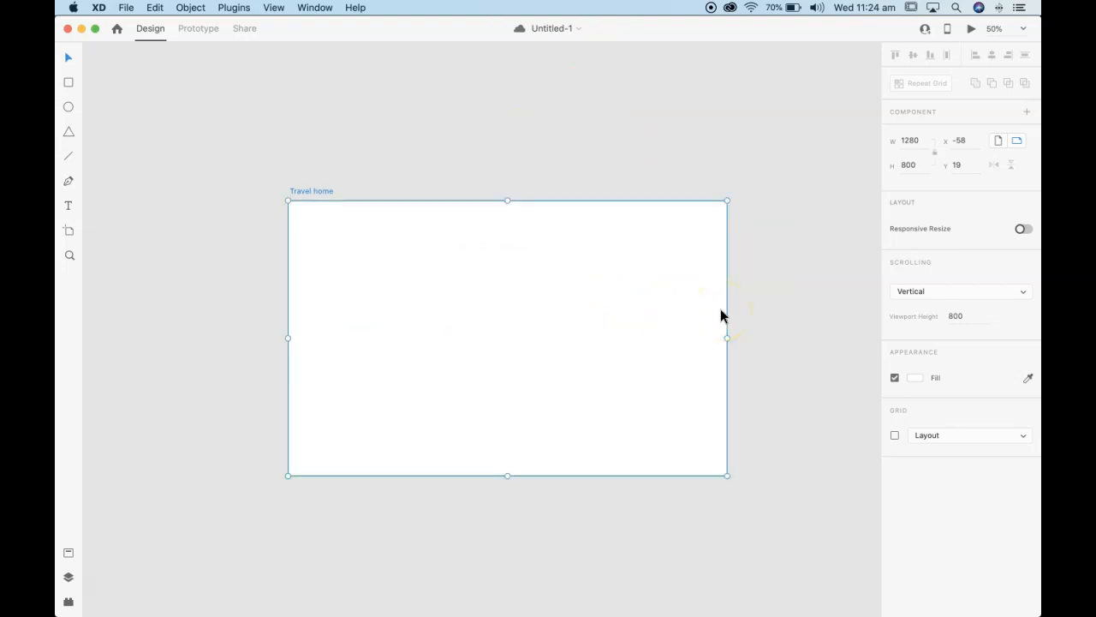
drag(749, 286, 714, 269)
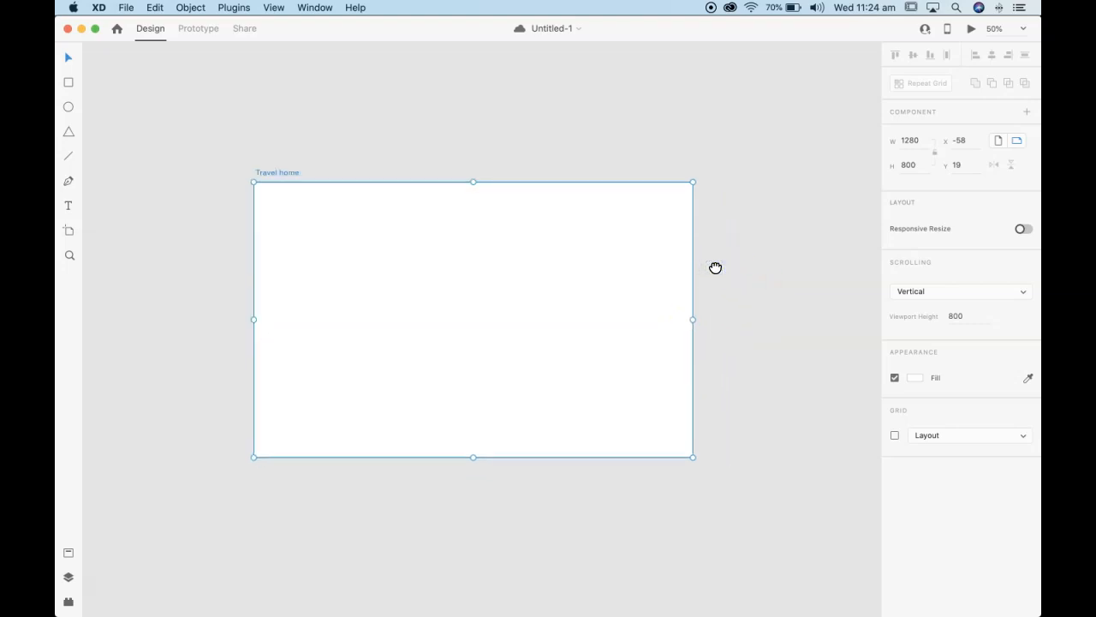
drag(716, 268, 756, 255)
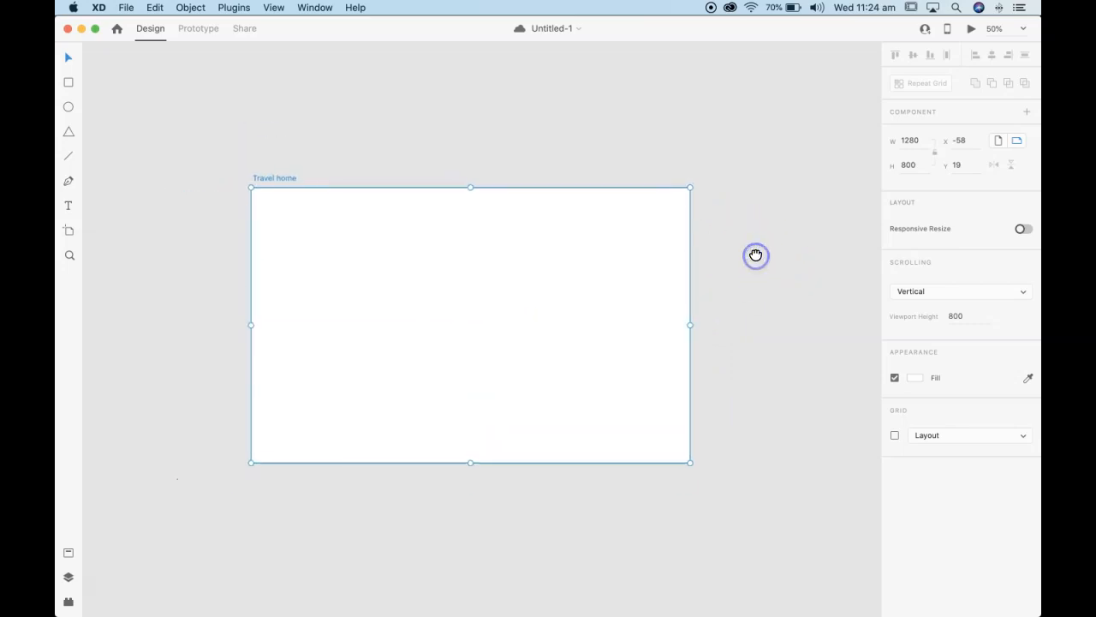
click(716, 151)
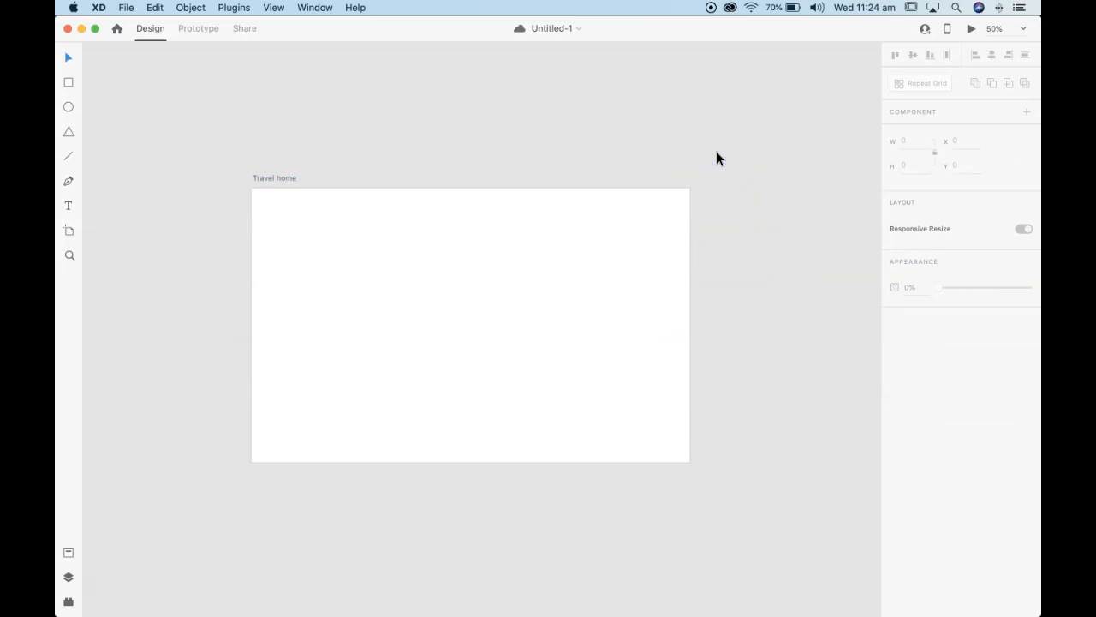
drag(360, 172, 403, 150)
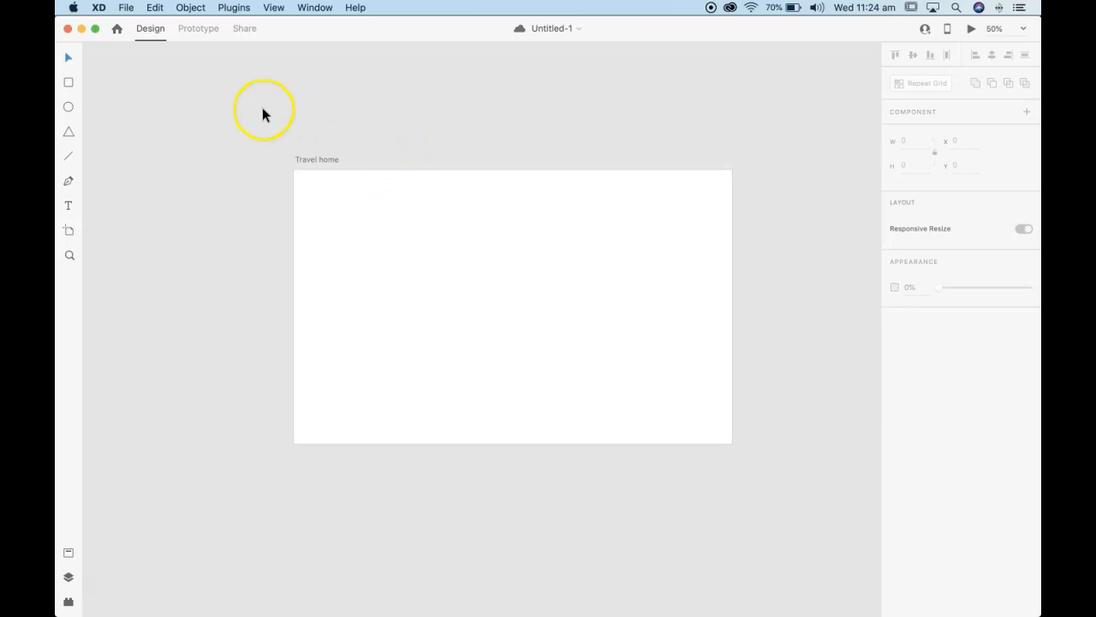
- Draw a full-width rectangle about 1280 by 339 px across the upper part of the Travel home artboard, leaving a header strip above it
click(69, 82)
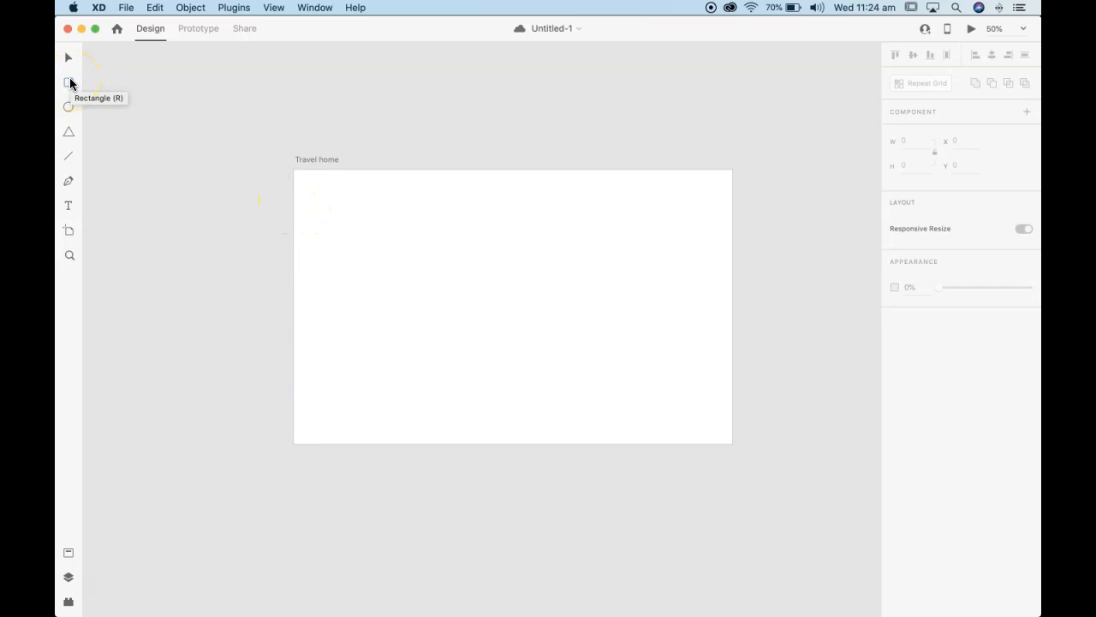
click(71, 83)
mouse_move(296, 206)
mouse_down()
mouse_move(594, 237)
mouse_move(749, 352)
mouse_move(729, 337)
mouse_move(732, 318)
mouse_up()
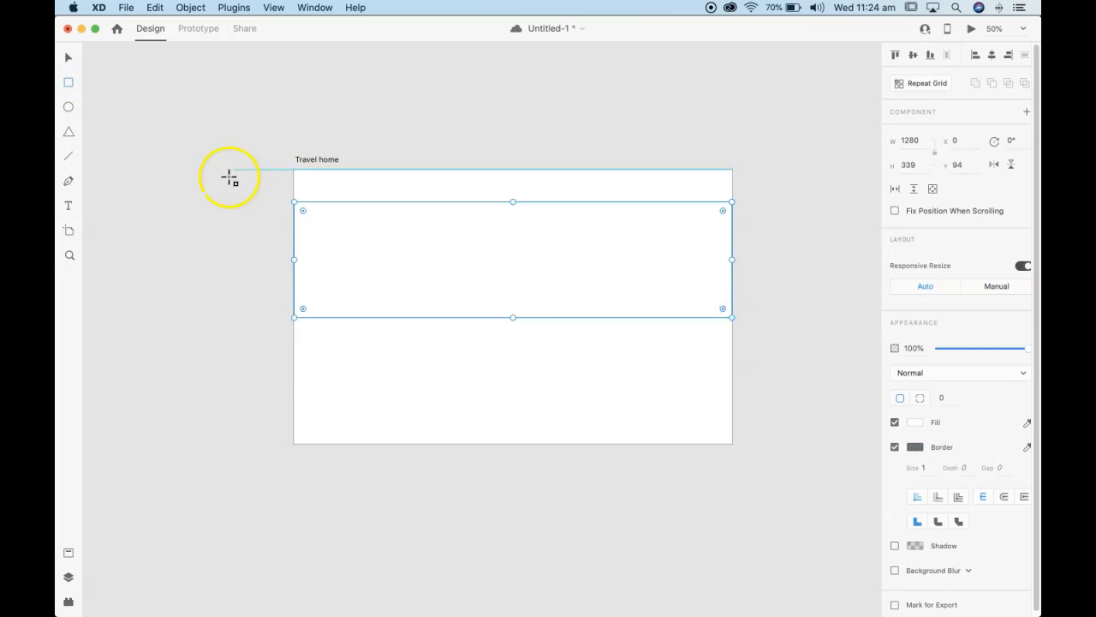
- Resize the rectangle freehand by its upper and lower edges to about 272 px high, starting about 114 px below the artboard's top
click(66, 58)
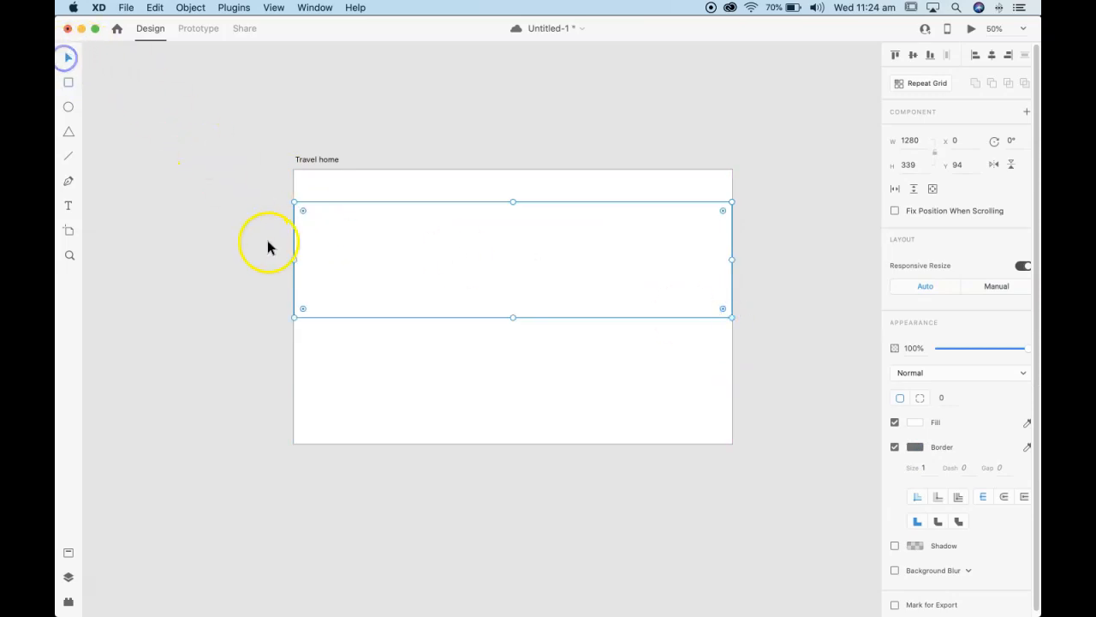
drag(294, 258, 294, 257)
drag(512, 201, 513, 237)
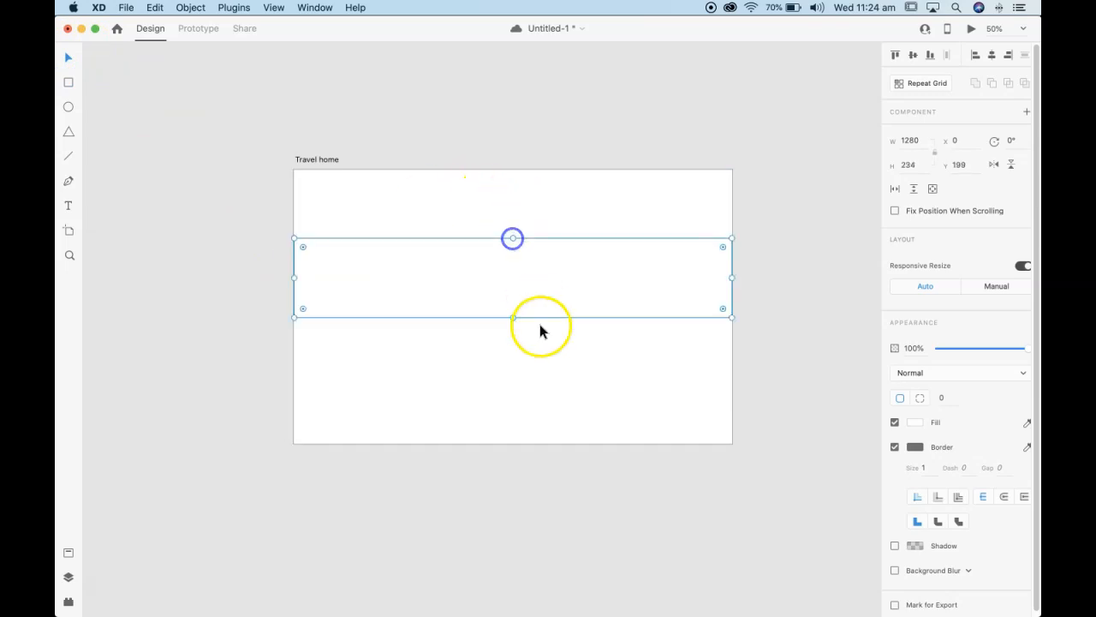
drag(511, 318, 517, 337)
drag(731, 289, 729, 290)
drag(513, 238, 513, 215)
drag(513, 337, 509, 301)
drag(515, 218, 509, 208)
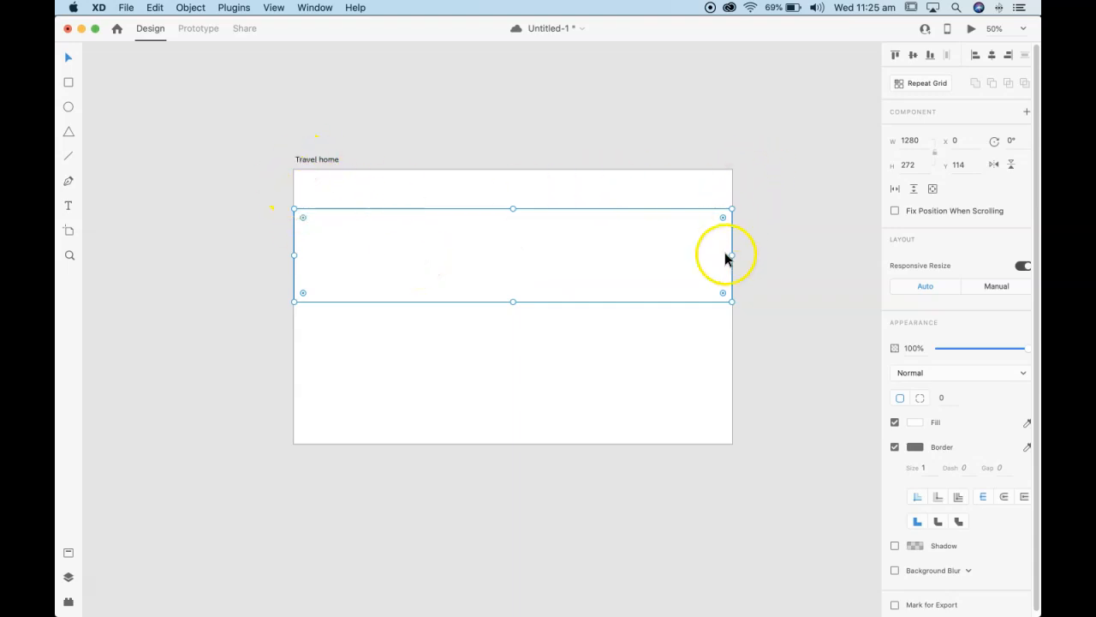
- Set the rectangle's height to 400 and its Y position to 100
drag(920, 142, 865, 141)
drag(916, 165, 867, 161)
text(400)
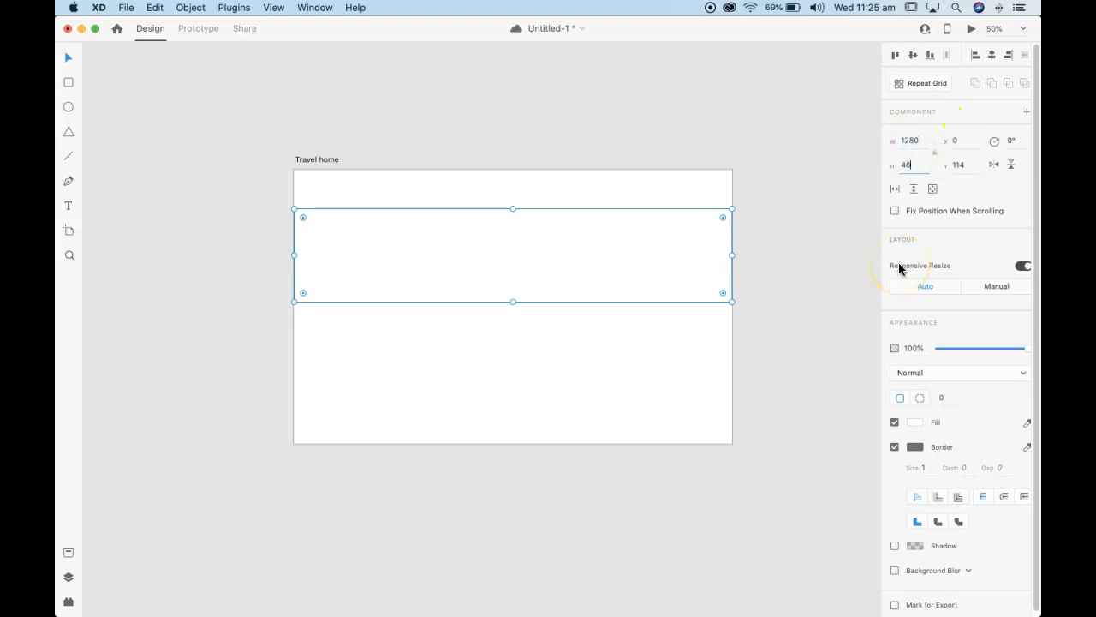
click(918, 142)
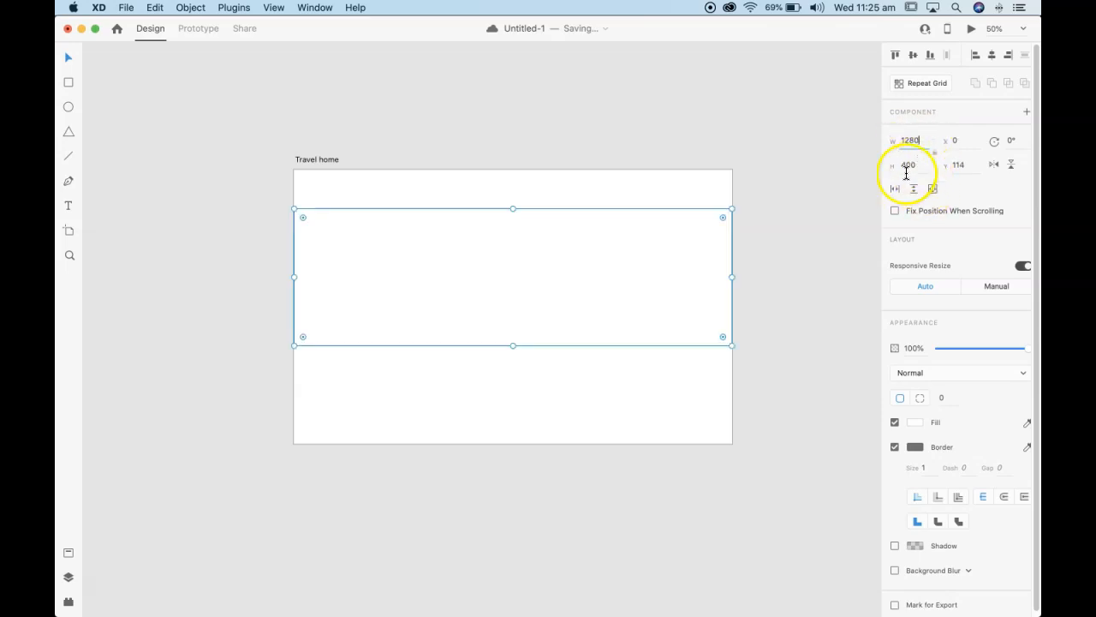
click(967, 165)
text(100)
key(Return)
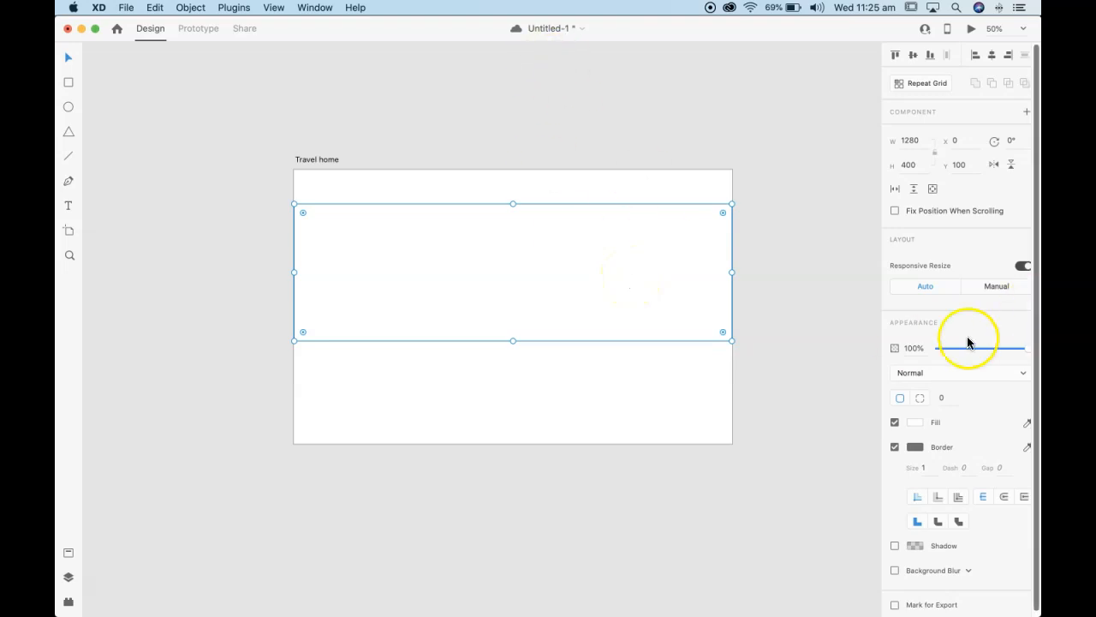
- Remove the rectangle's border and fill it with a solid medium blue
scroll(823, 330, down, 1)
scroll(960, 419, down, 1)
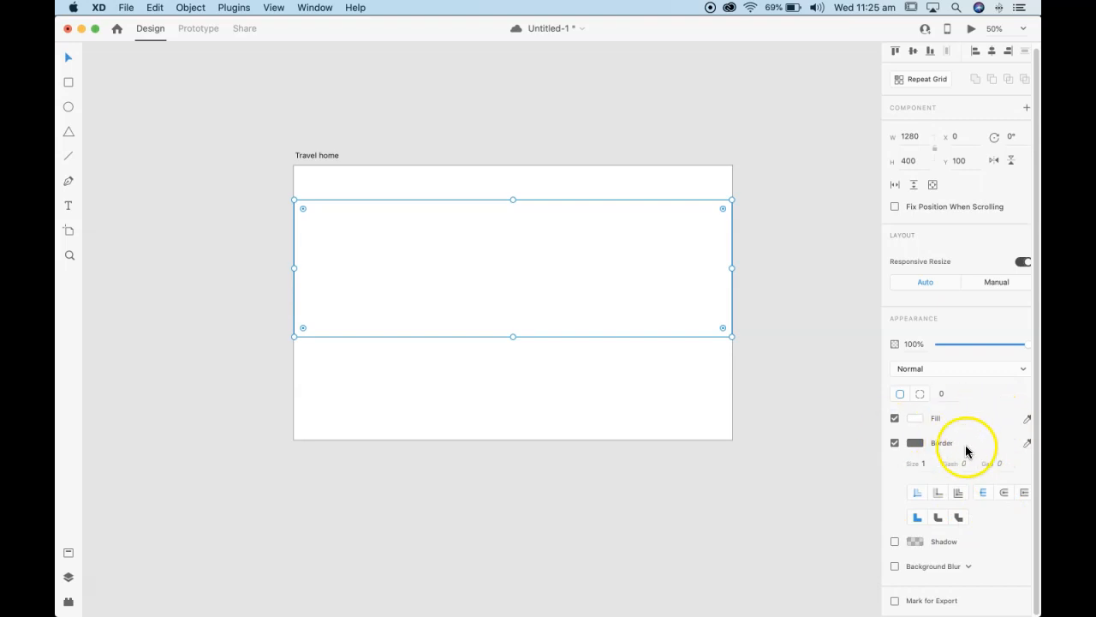
click(895, 443)
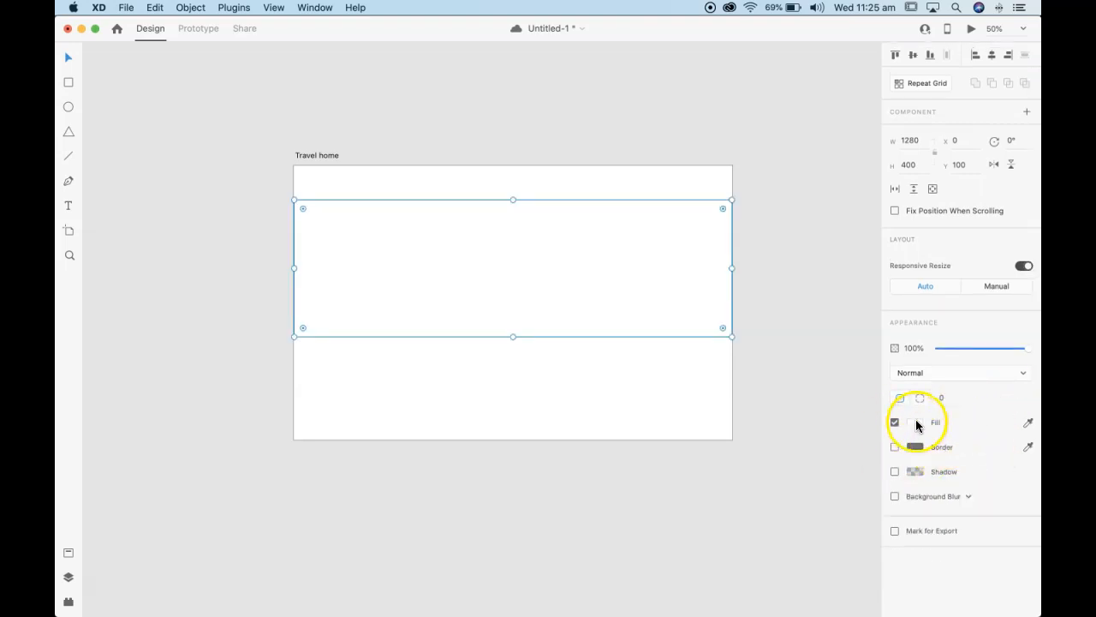
click(916, 422)
click(869, 398)
click(821, 390)
drag(821, 389, 873, 370)
click(804, 308)
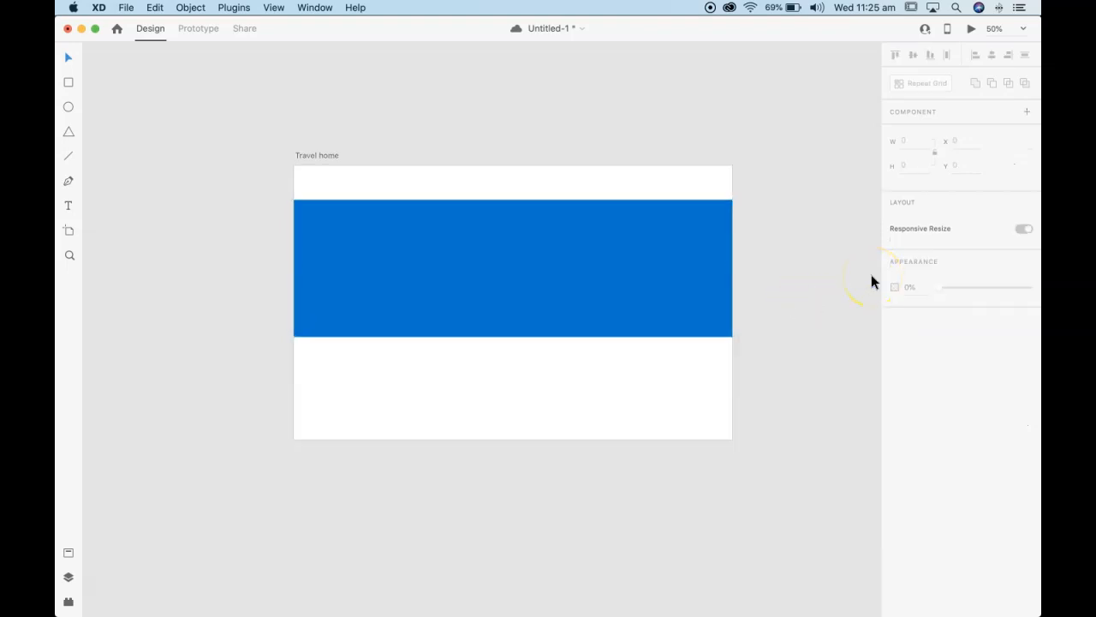
click(529, 263)
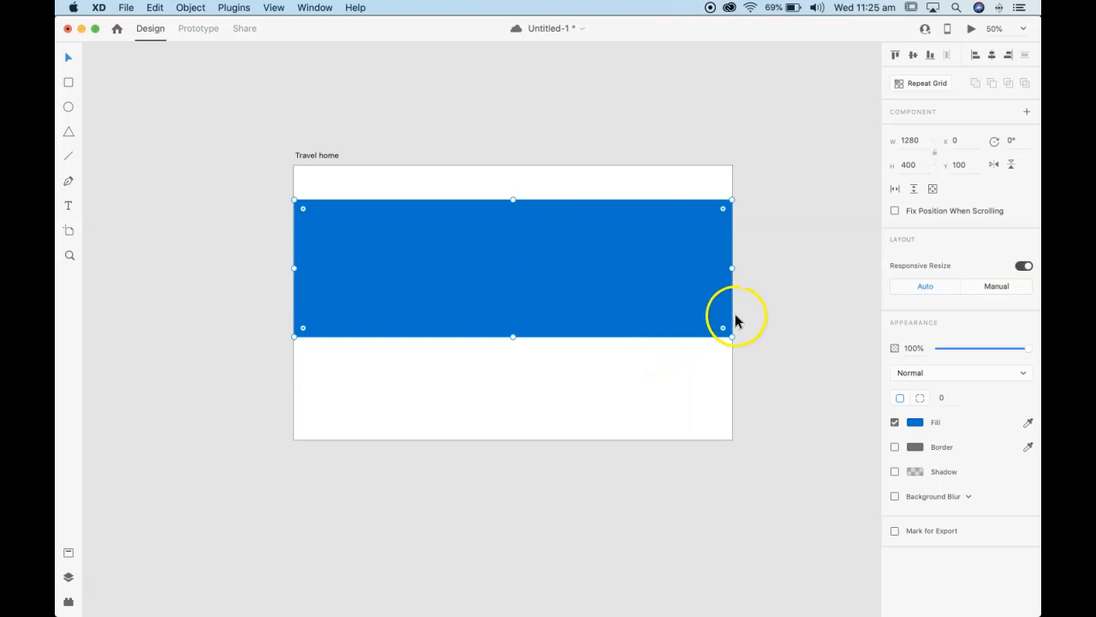
click(767, 252)
click(594, 272)
click(543, 141)
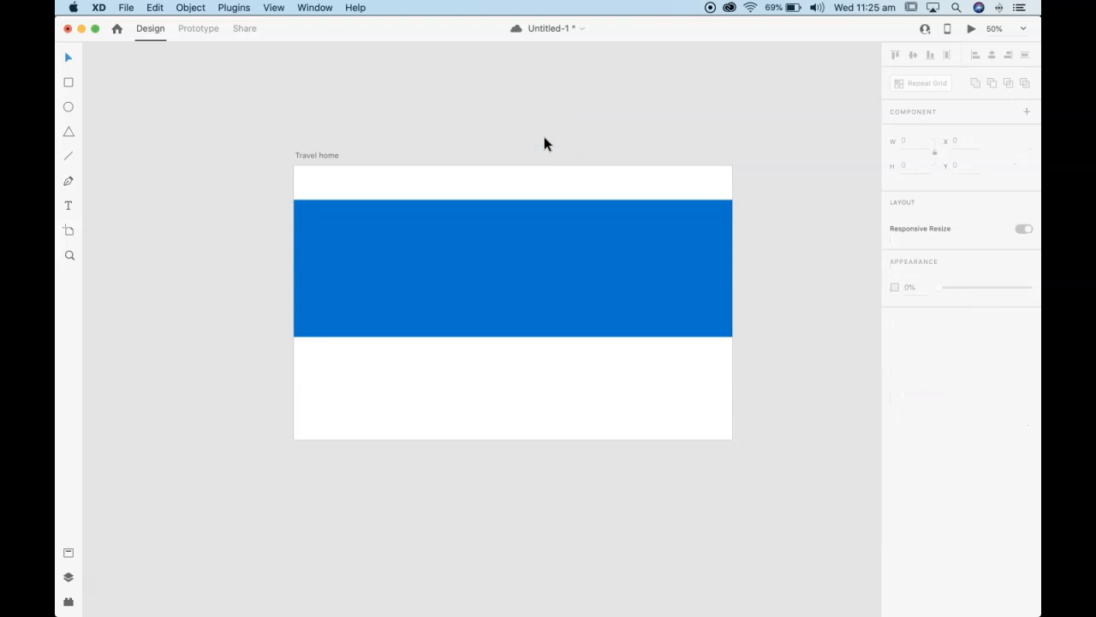
- Turn on the 12-column layout grid for the Travel home artboard
click(324, 156)
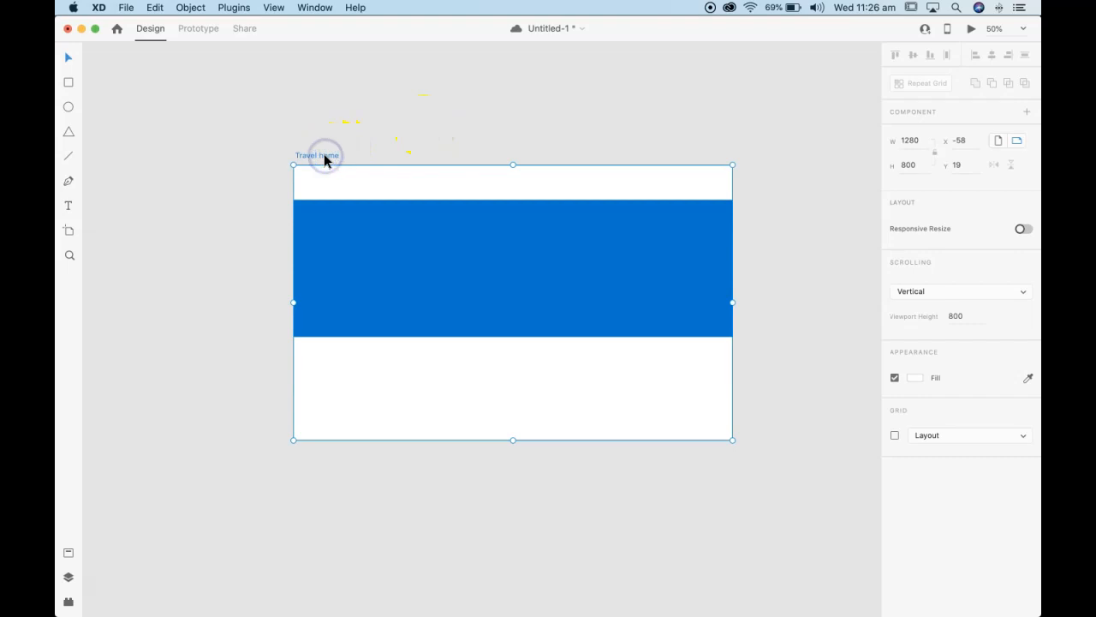
click(369, 137)
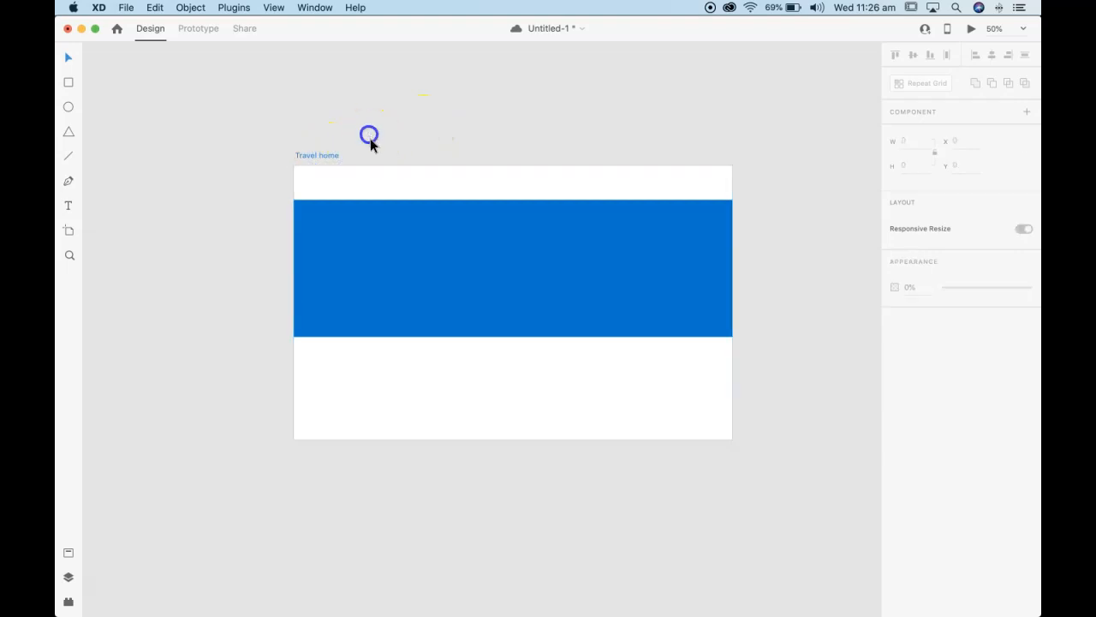
click(306, 156)
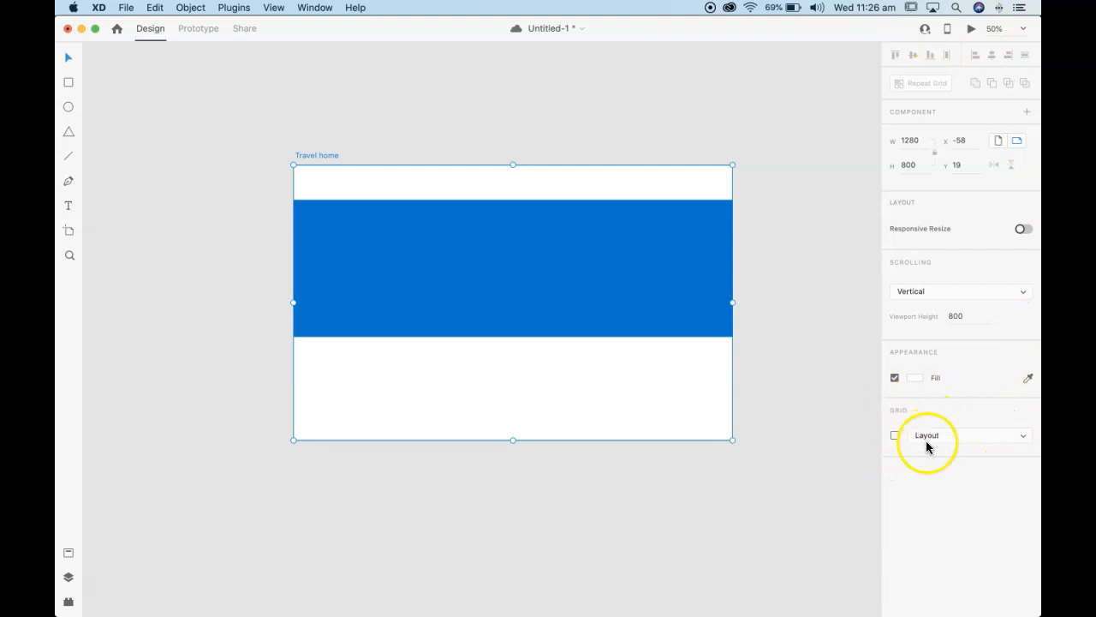
click(896, 437)
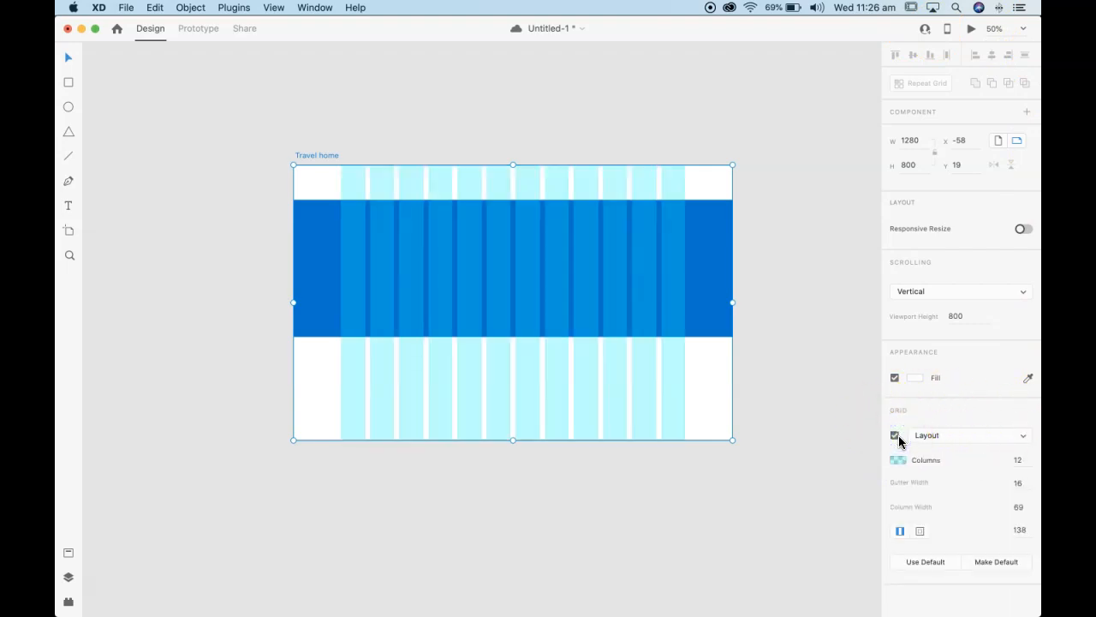
click(898, 437)
click(897, 436)
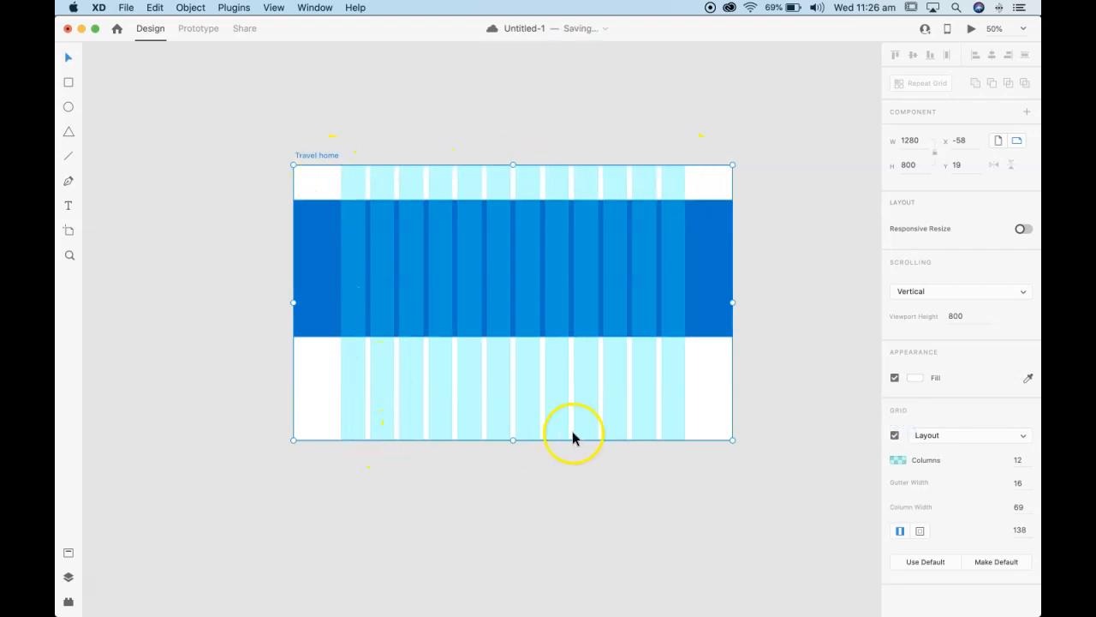
- Try the square grid on the artboard and return to the column layout grid
click(949, 435)
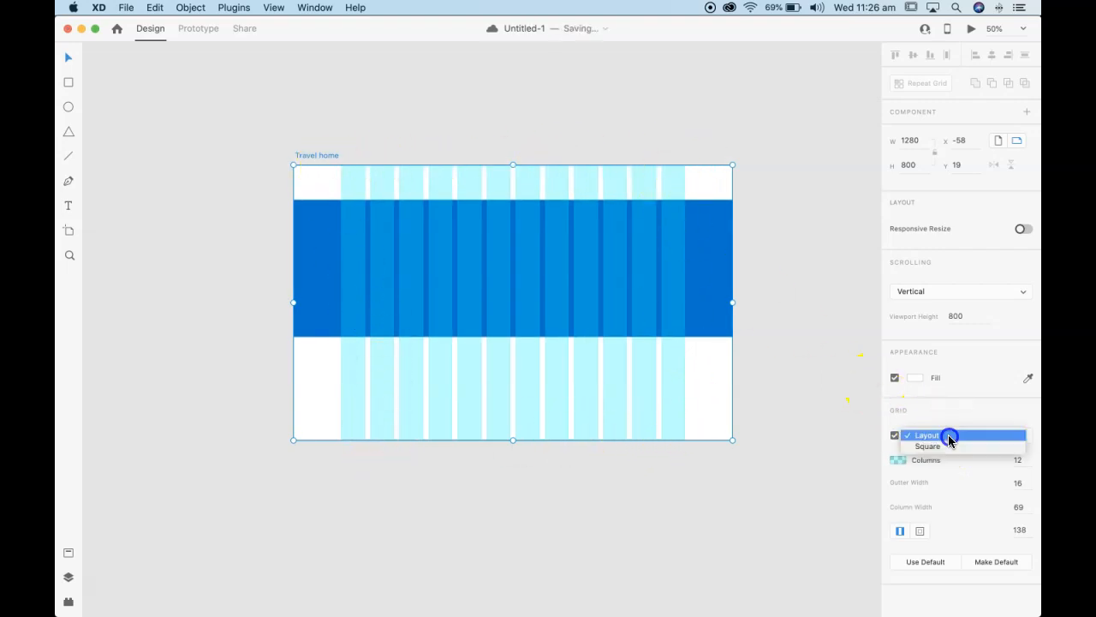
click(946, 446)
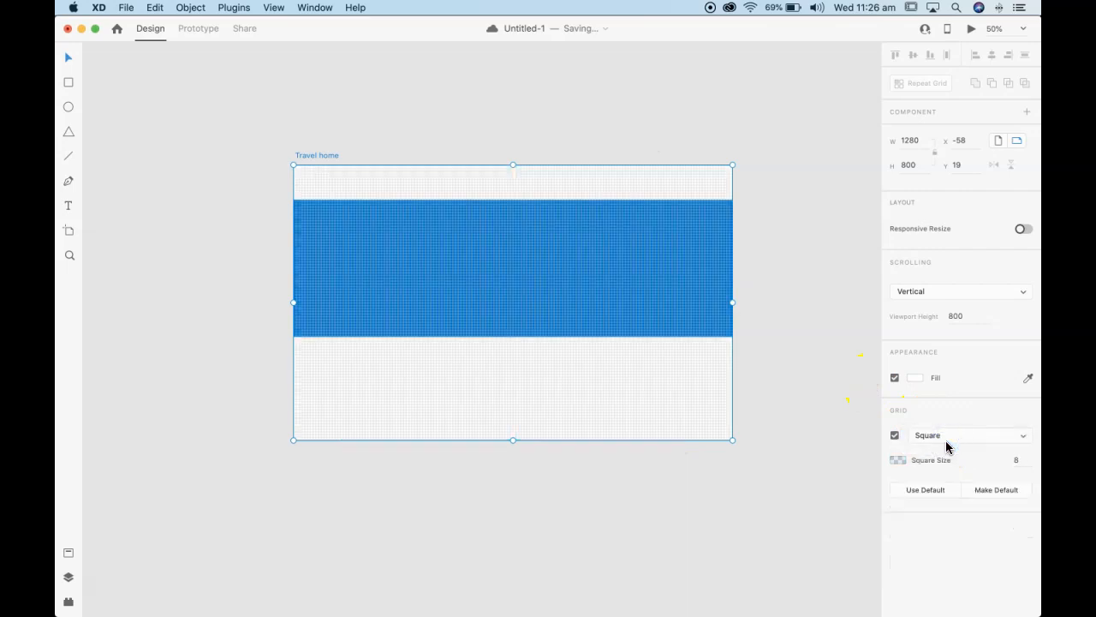
click(952, 435)
click(951, 424)
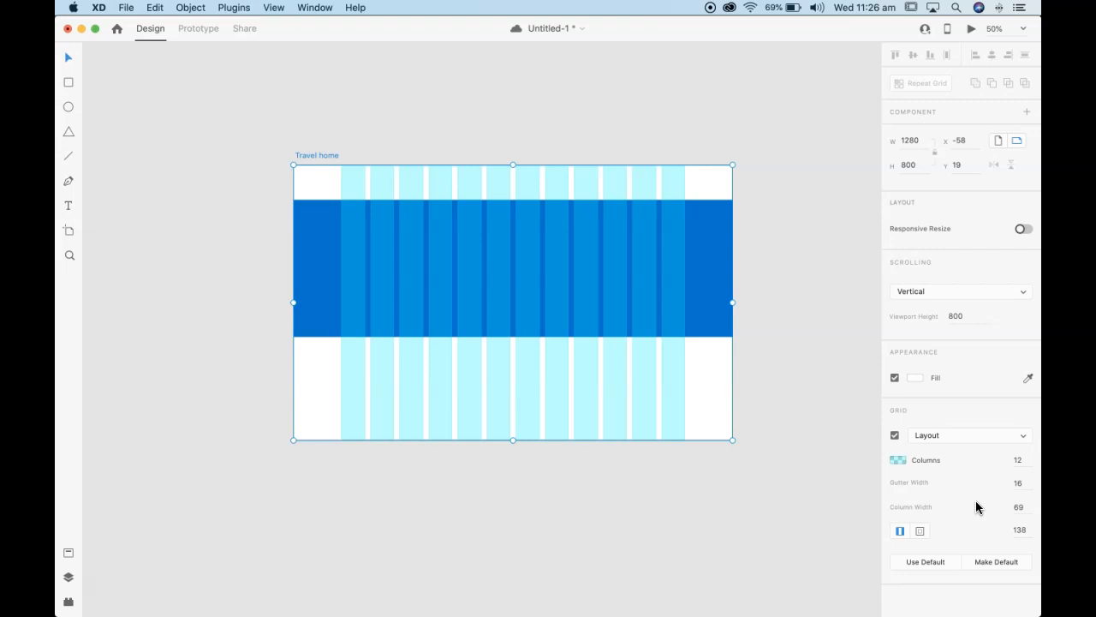
- Toggle the artboard's square grid on and off several times
key(super+apostrophe)
key(super+apostrophe)
key(super+apostrophe)
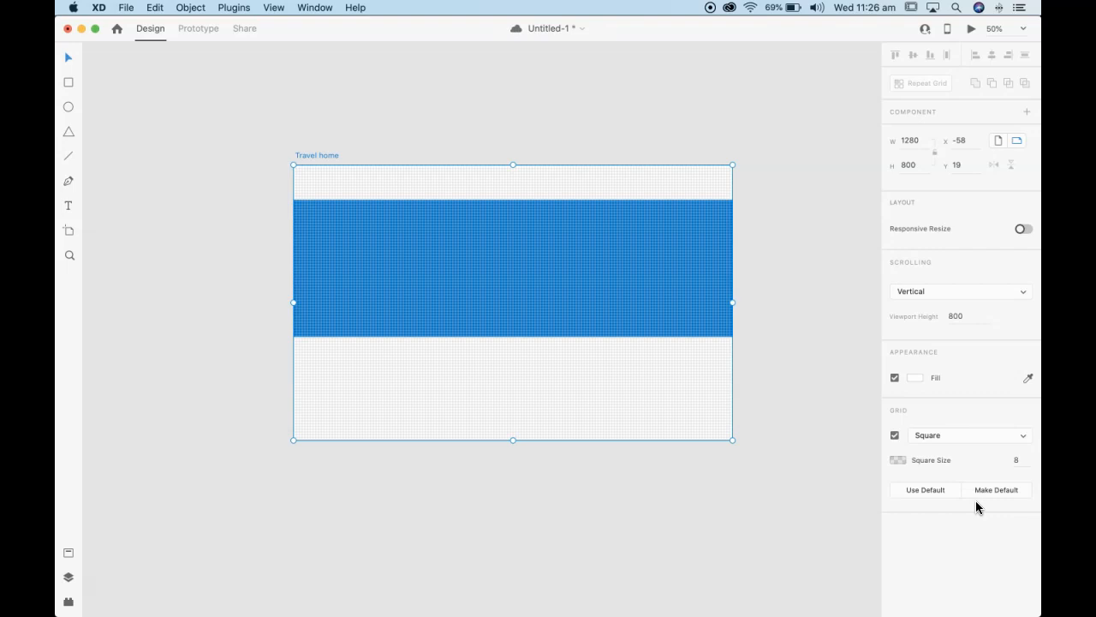
key(super+apostrophe)
key(super+apostrophe)
key(super+apostrophe)
key(super+apostrophe)
- Save the document and display the artboard's column layout grid in place of the square grid
key(super+s)
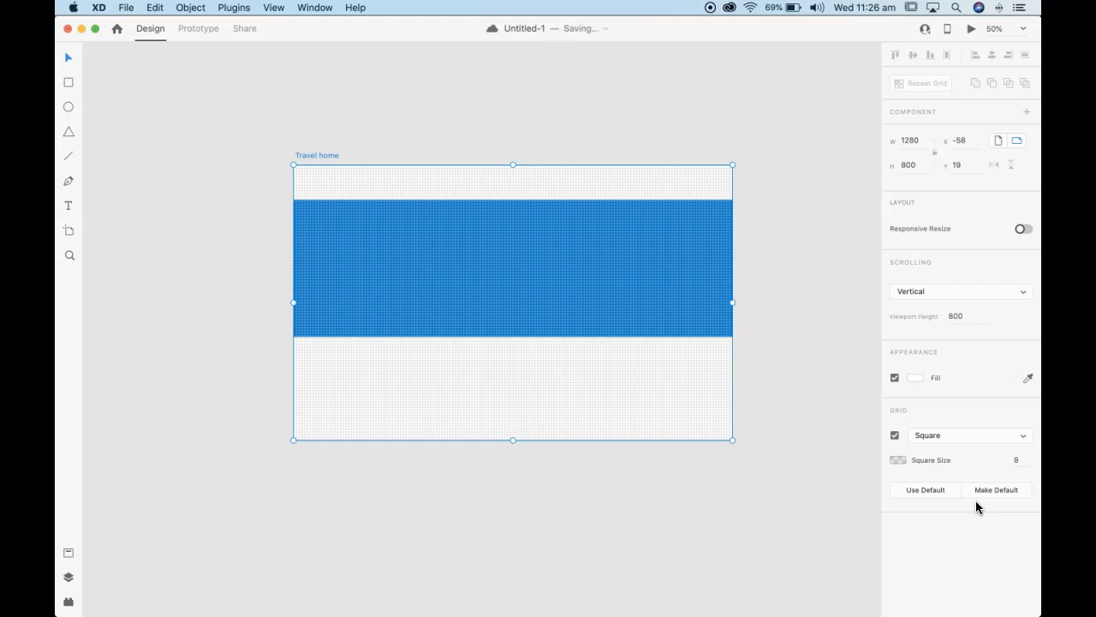
key(super+shift+apostrophe)
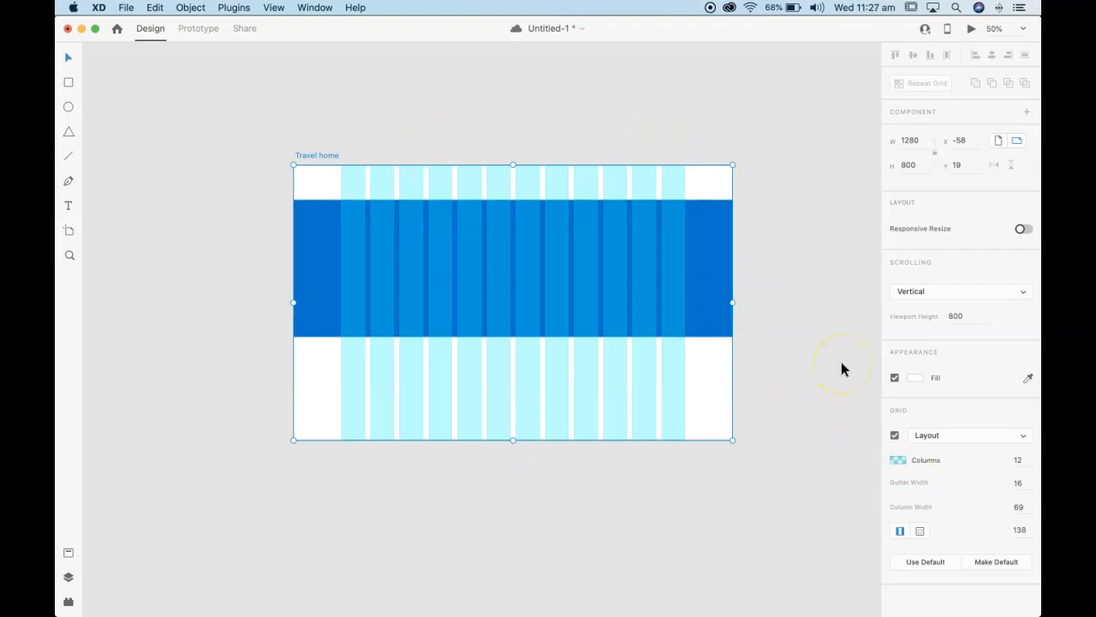
- Add an area text about 664 px wide in the header strip from the first grid column, reading "Home Places Destinations Accomodation Bookings Gallery Blog Contact"
key(super+equal)
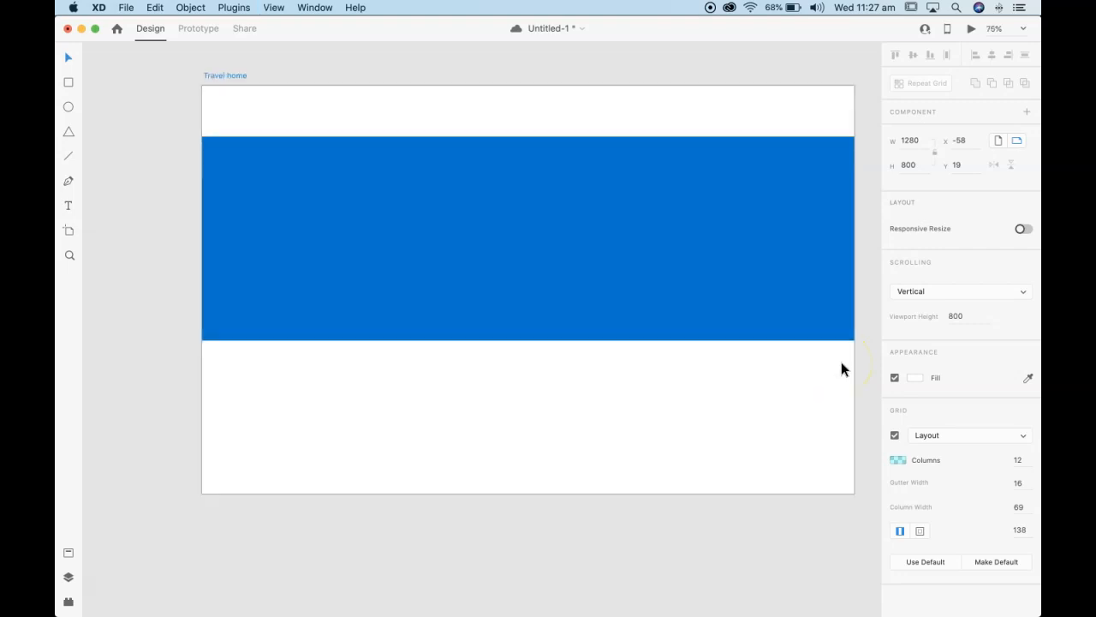
drag(746, 284, 712, 350)
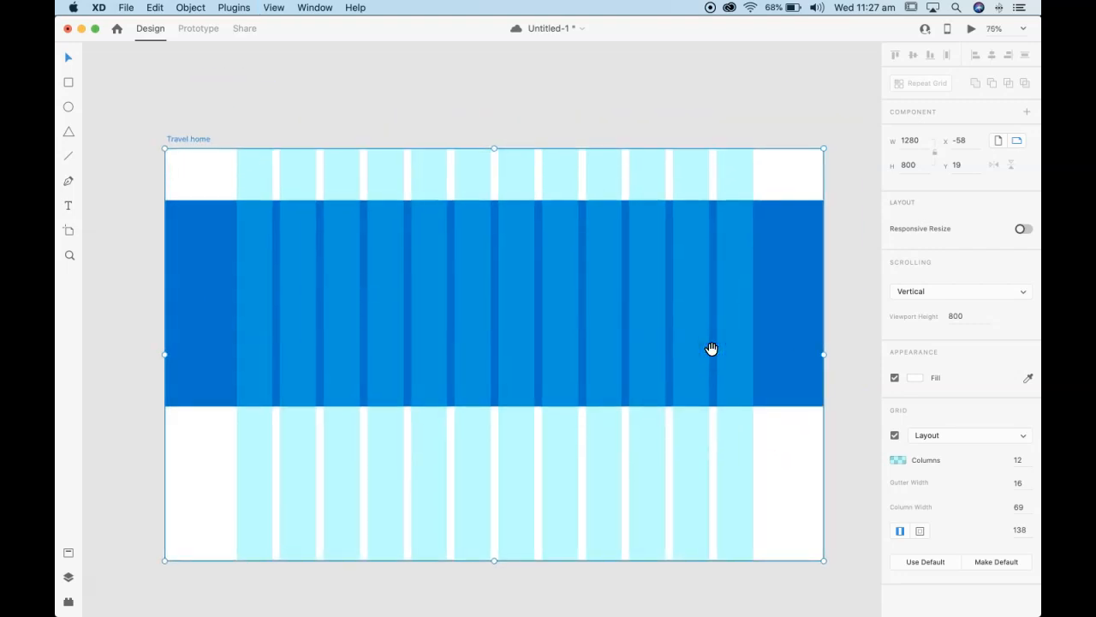
click(68, 206)
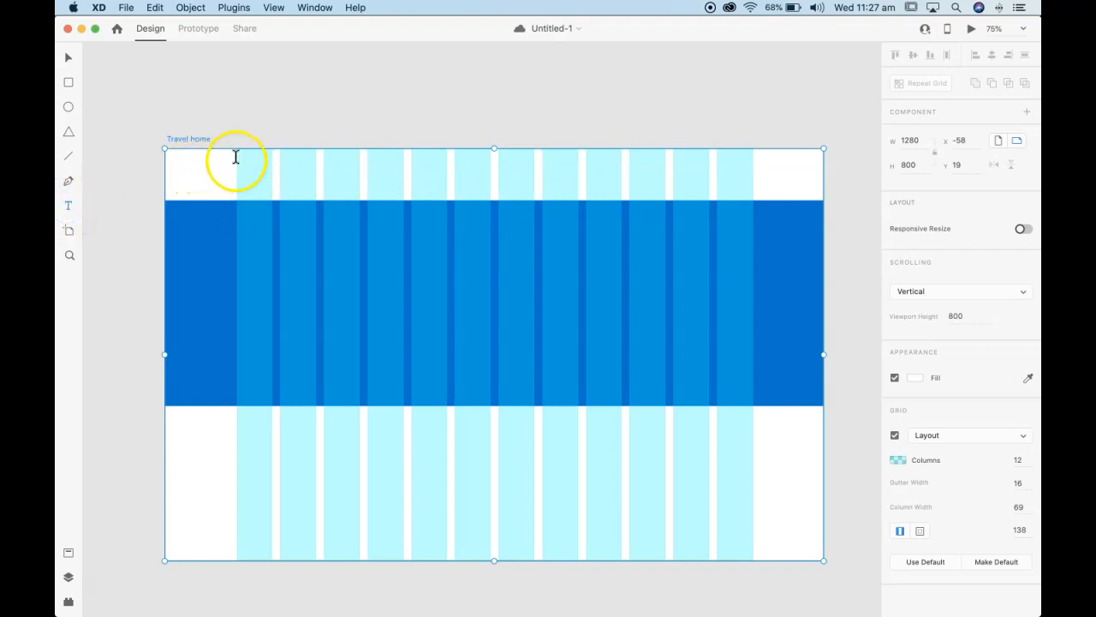
drag(236, 159, 579, 185)
click(406, 184)
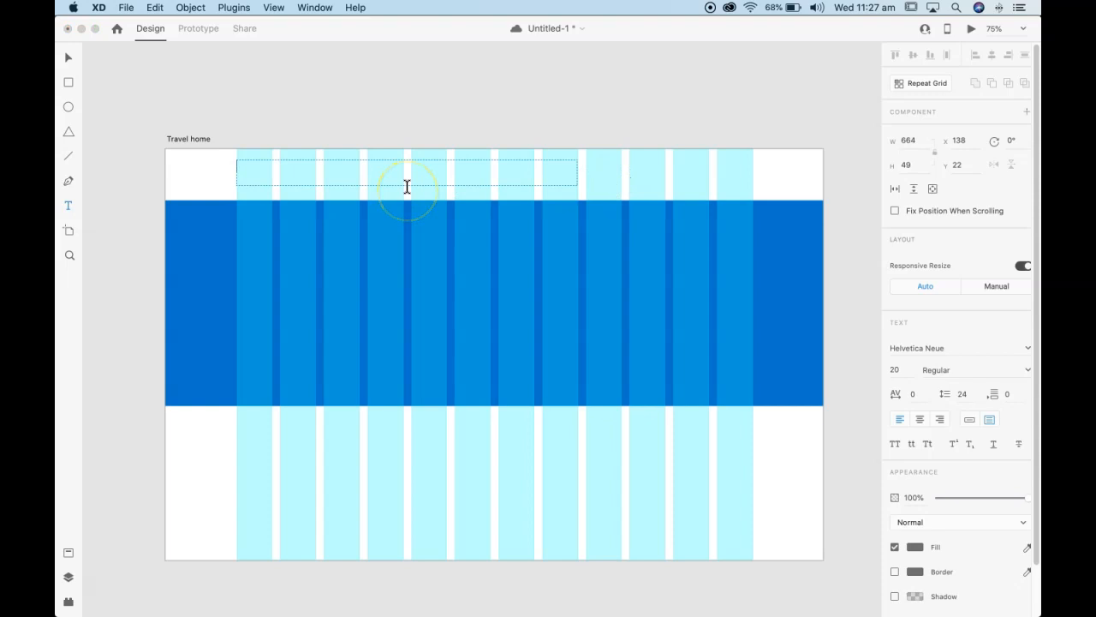
text(Home)
click(348, 153)
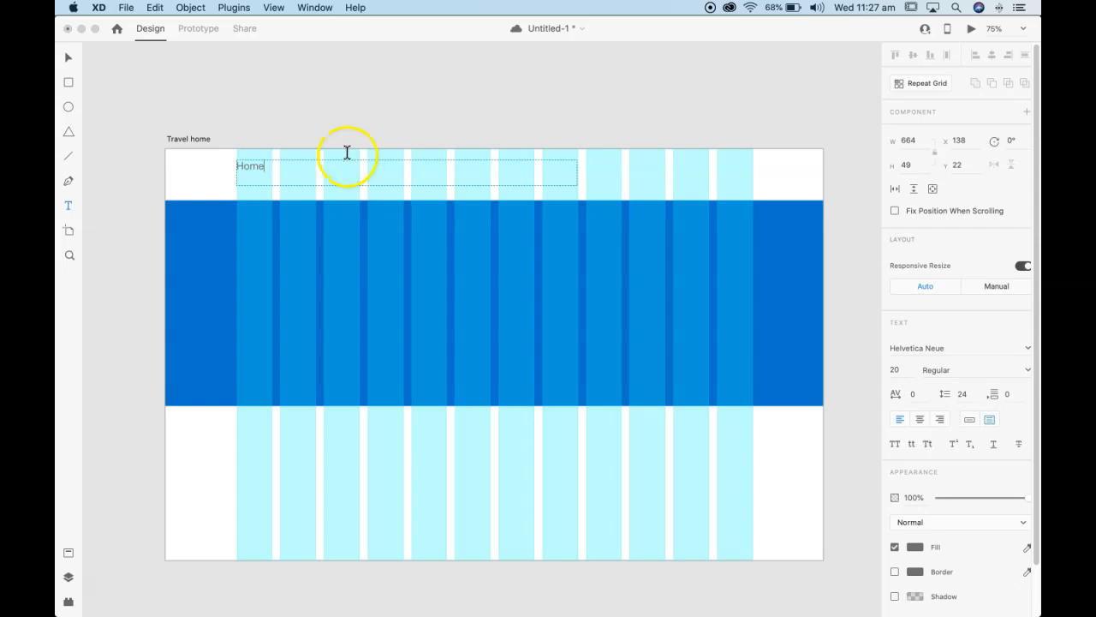
text(e Places Destinations)
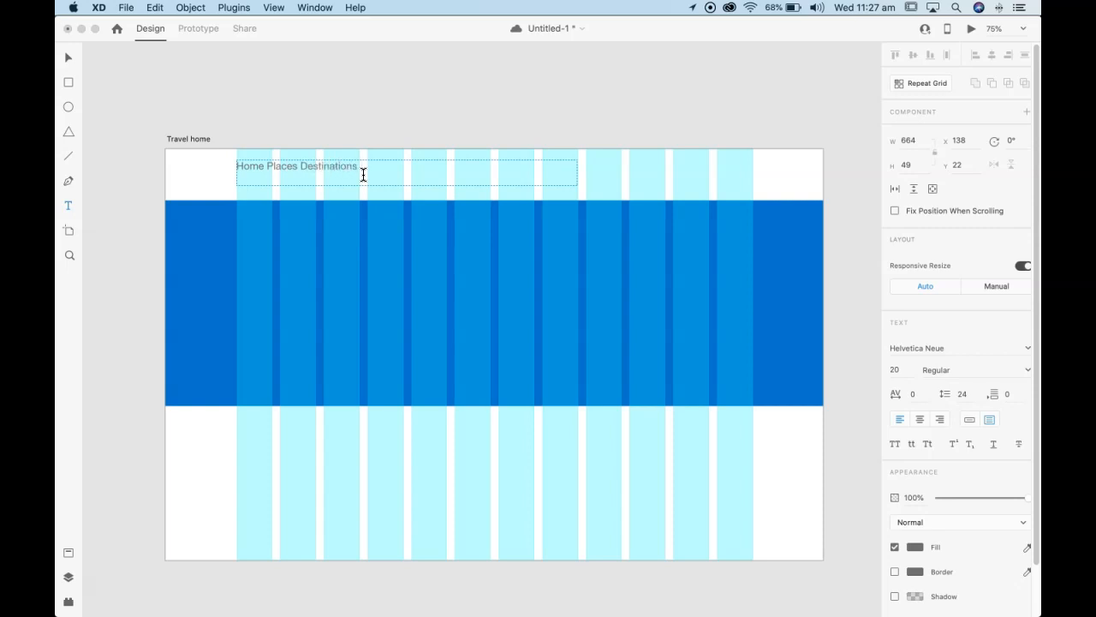
text( Accomodation Bookings Galler)
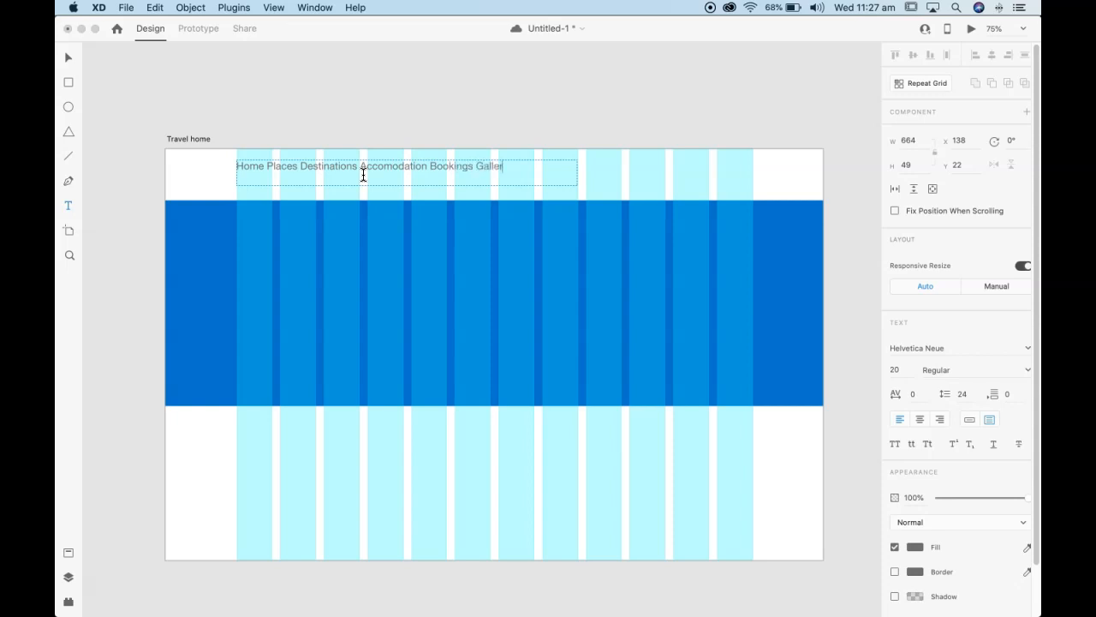
text(y Blog Contact)
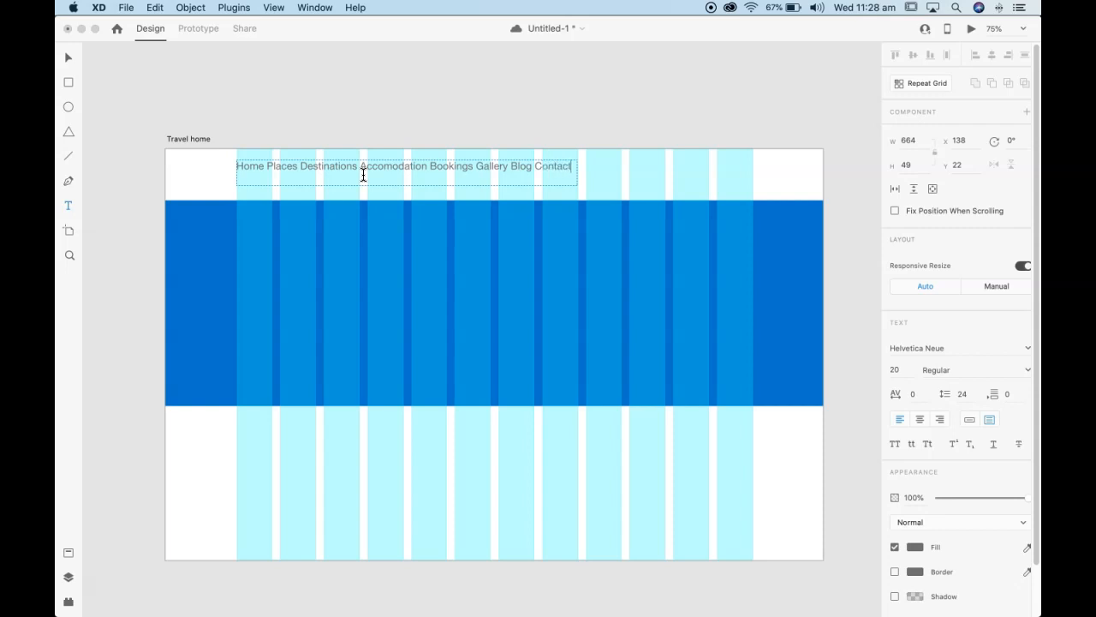
key(Escape)
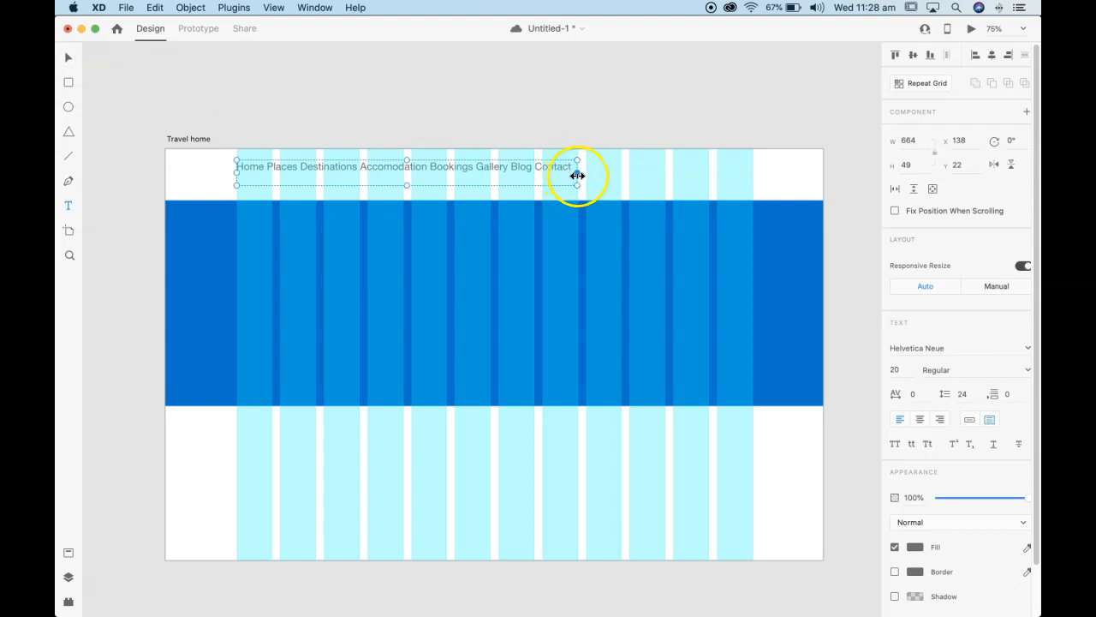
- Widen the menu text frame to about 834 px and delete the word "Places" from it
drag(577, 174, 664, 177)
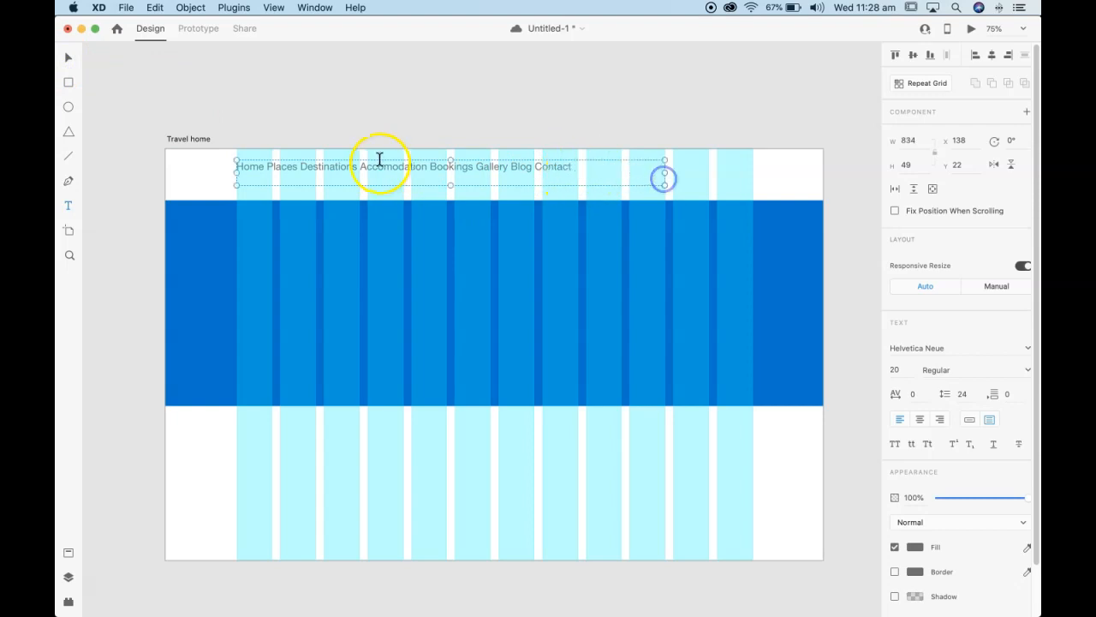
double_click(379, 159)
click(324, 165)
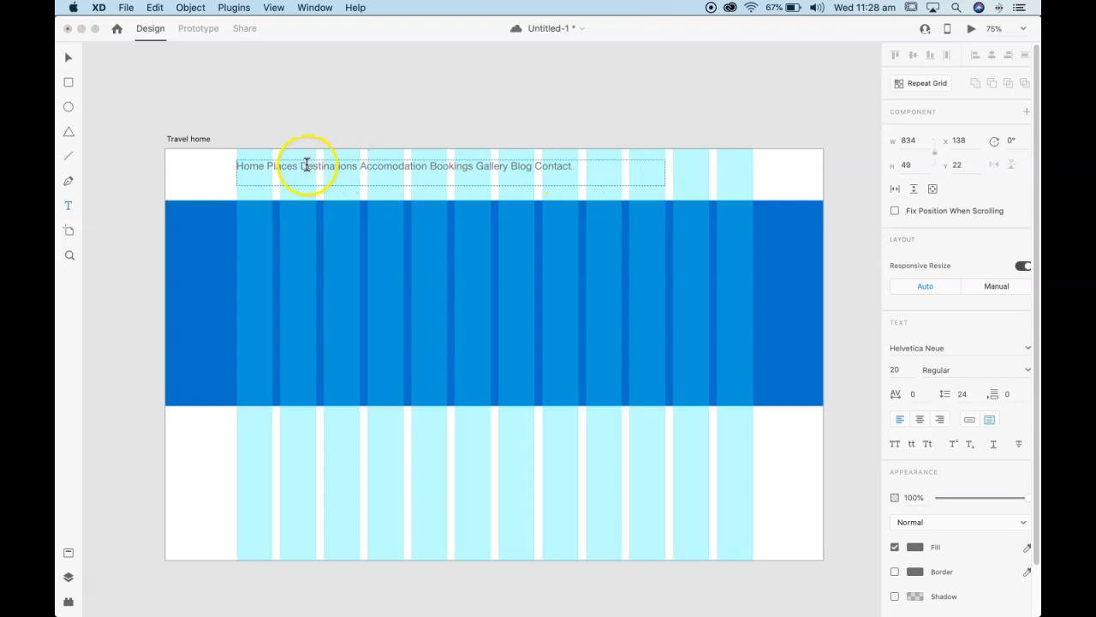
drag(299, 165, 266, 166)
key(BackSpace)
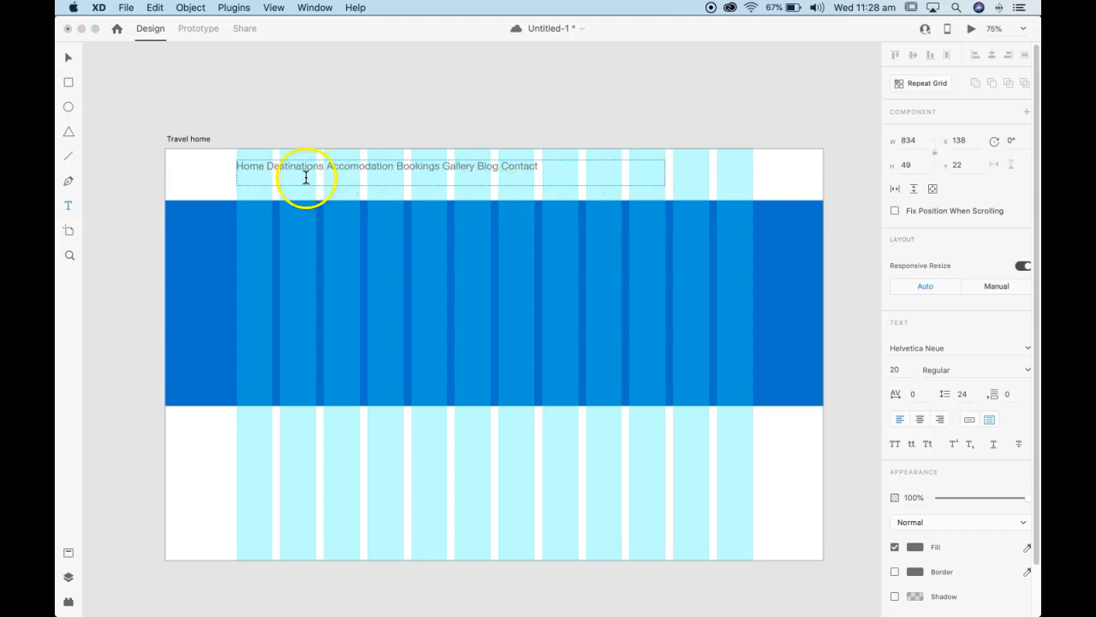
- Insert extra spaces between all the menu items, from Home through to Contact
click(267, 166)
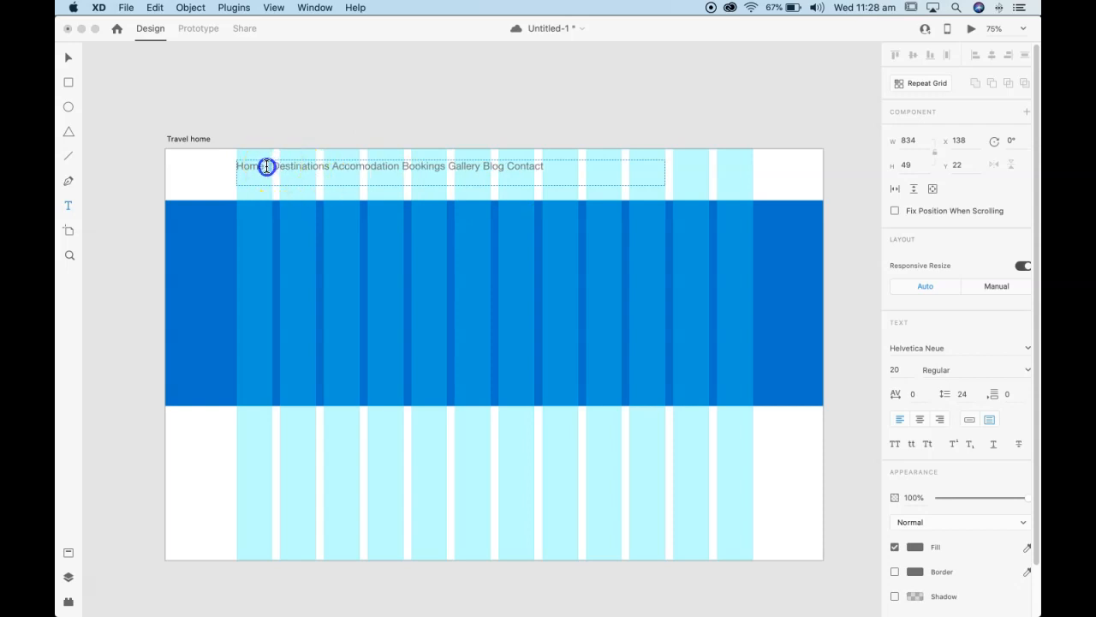
click(330, 167)
click(407, 166)
click(457, 166)
click(498, 167)
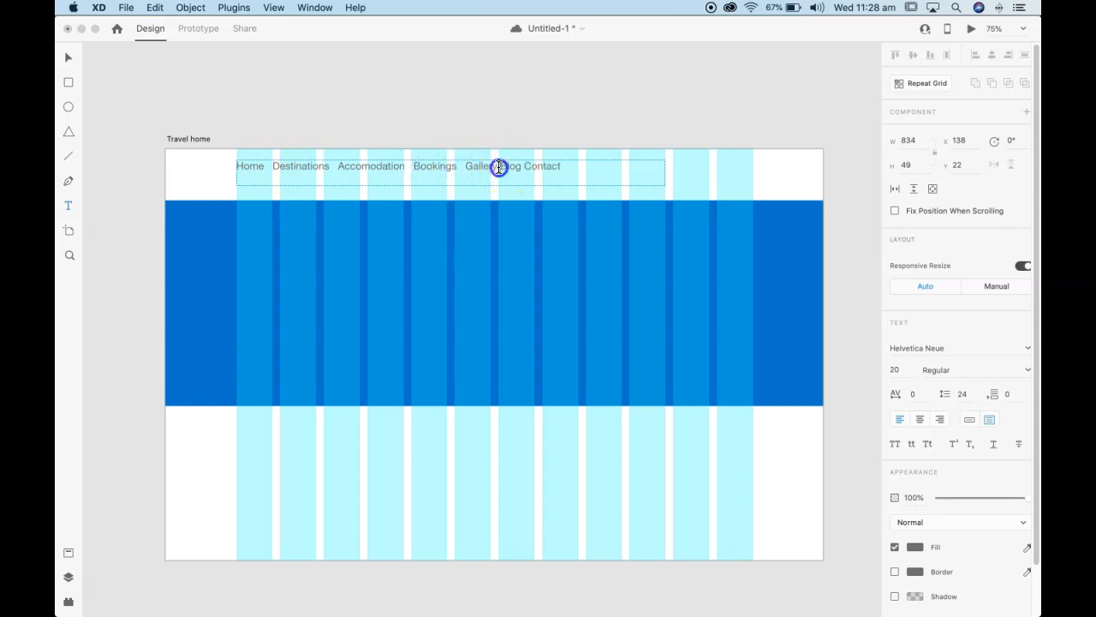
click(524, 167)
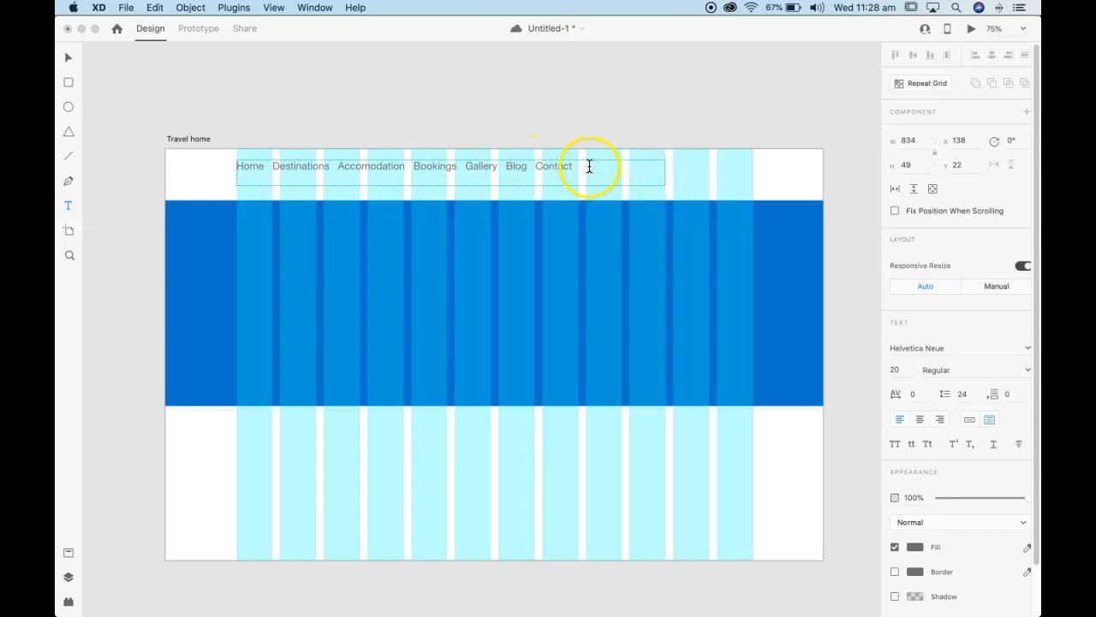
- Change the fill of the whole menu text to a lighter grey
drag(590, 166, 162, 154)
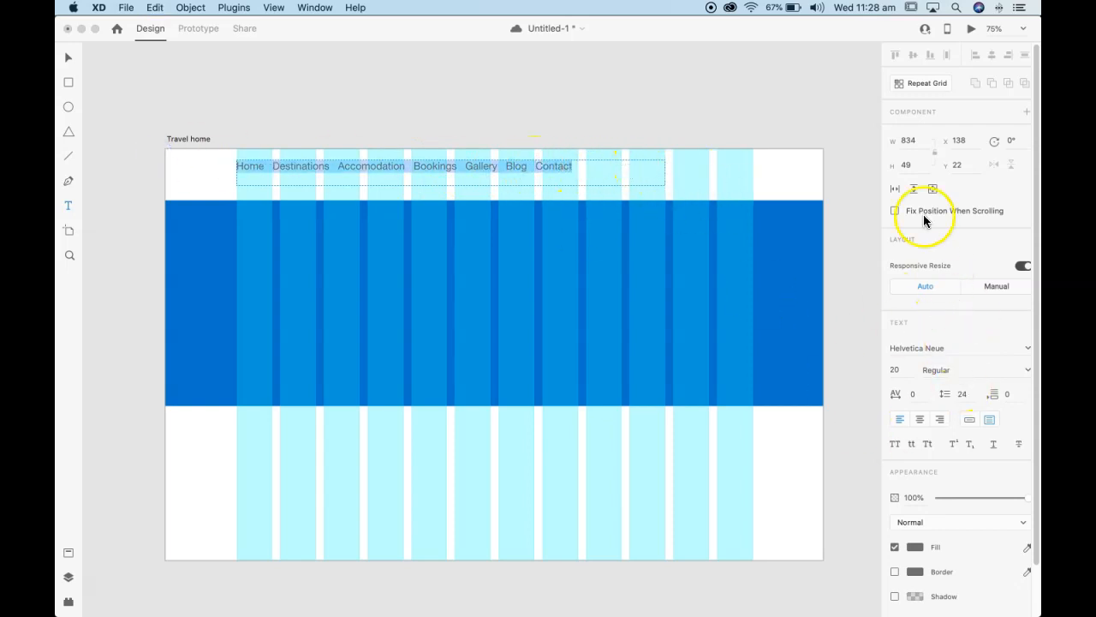
scroll(993, 489, down, 2)
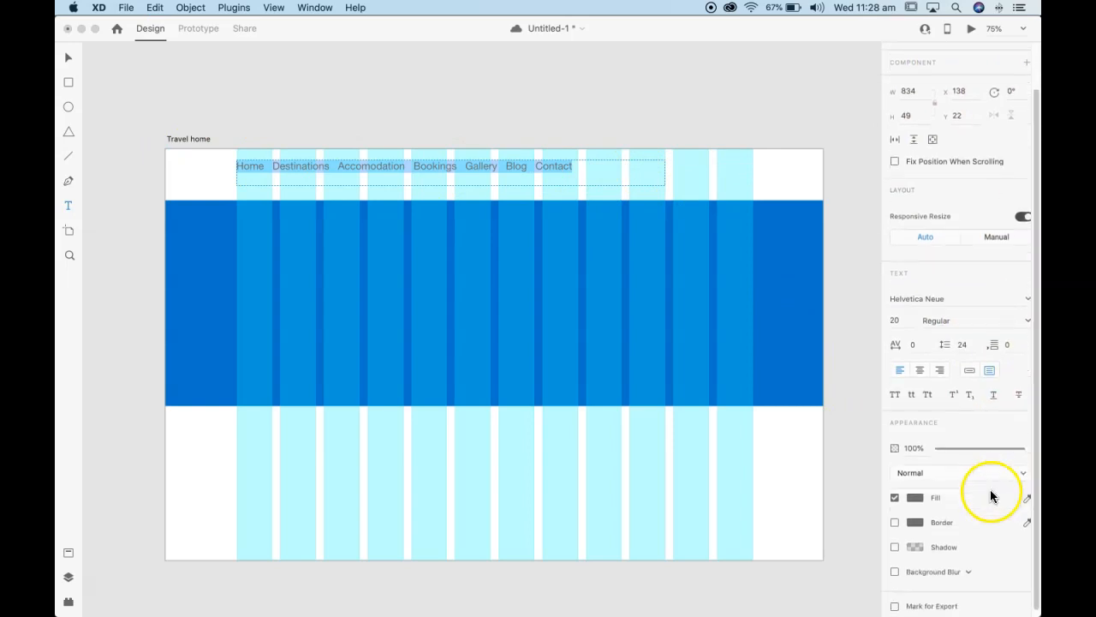
click(916, 497)
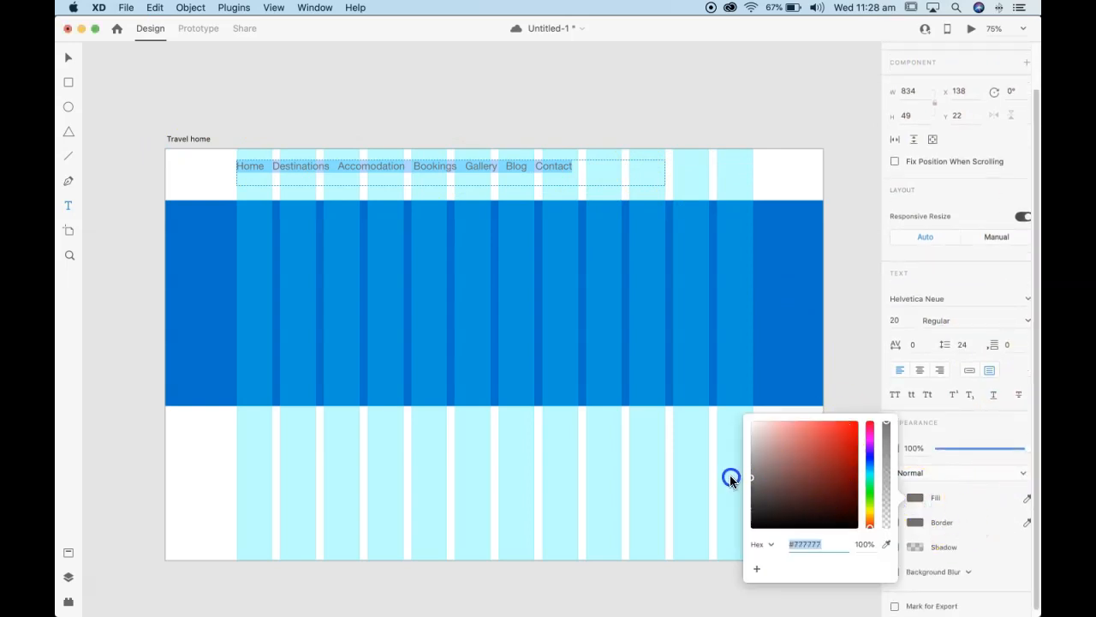
click(957, 488)
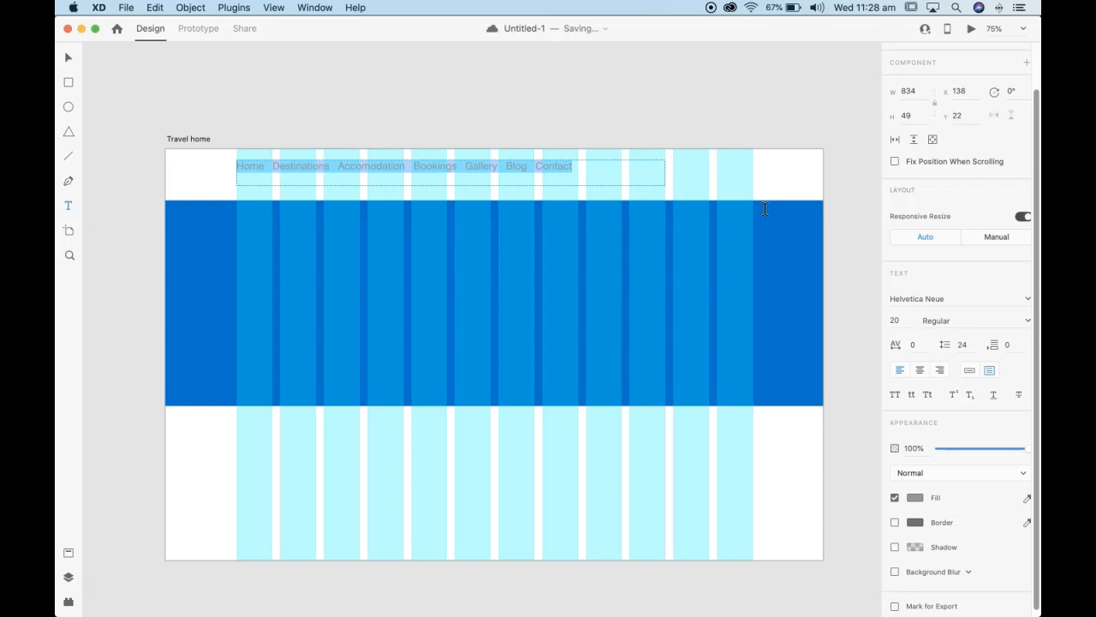
- Try a larger font size on the menu text and reduce it back to 20
key(super+shift+period)
key(super+shift+period)
key(super+shift+comma)
key(super+shift+comma)
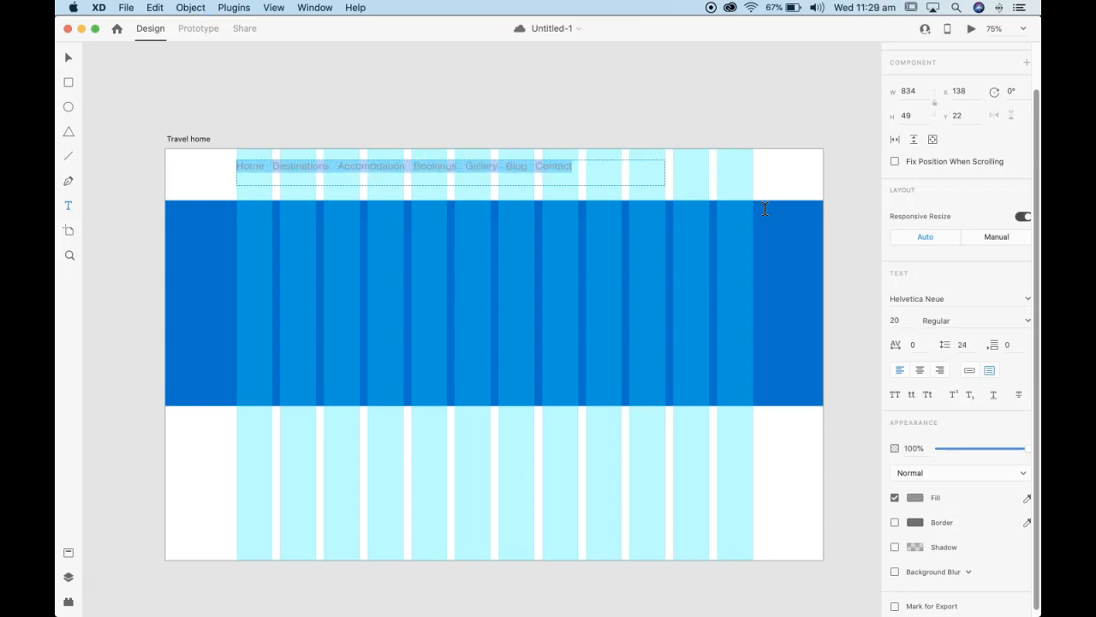
- Nudge the menu text frame down within the header strip to a Y position of 36
click(69, 57)
key(Down)
key(Down)
key(Down)
key(Down)
key(Down)
key(Down)
key(Down)
key(Down)
key(Down)
key(Down)
key(Down)
key(Down)
key(Down)
key(Down)
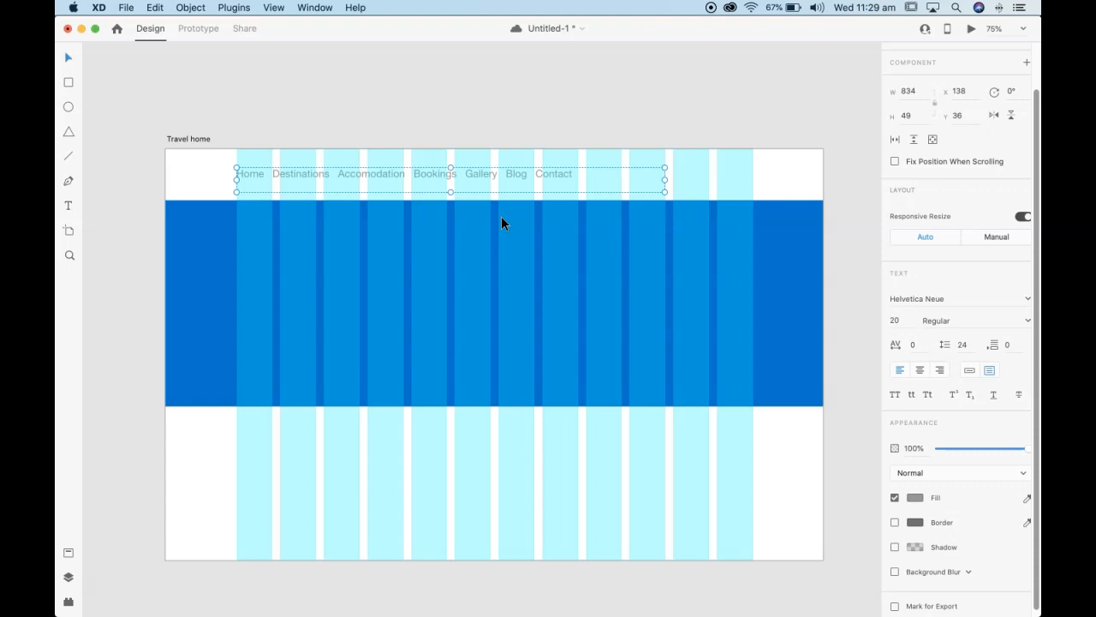
- Hide the layout grid to check the header menu without a selection, and show the grid again
key(super+shift+apostrophe)
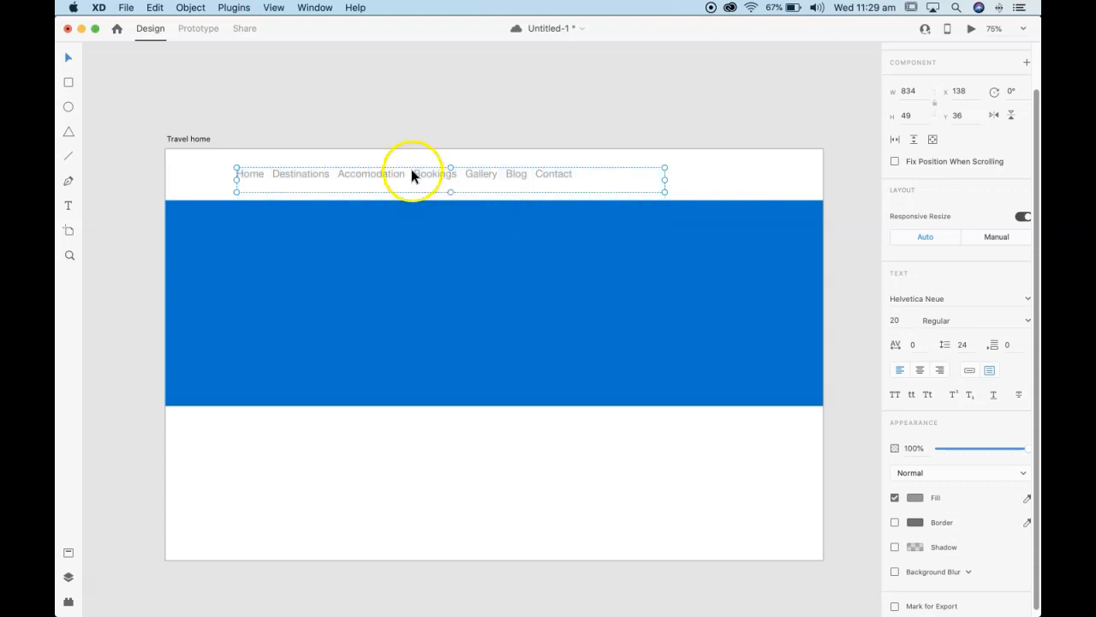
click(398, 121)
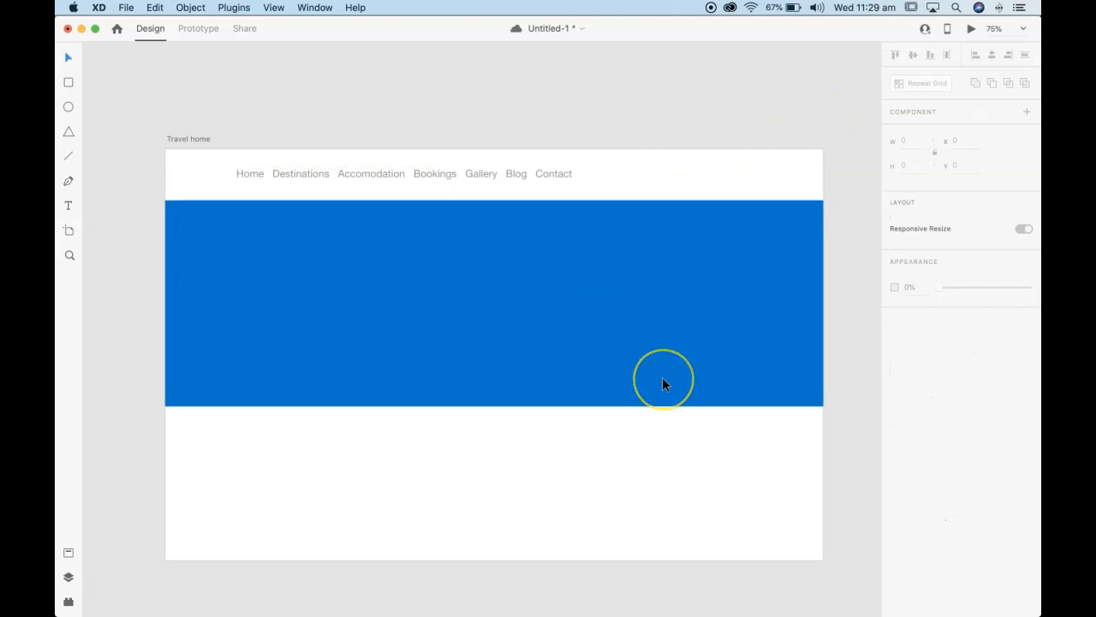
key(super+shift+apostrophe)
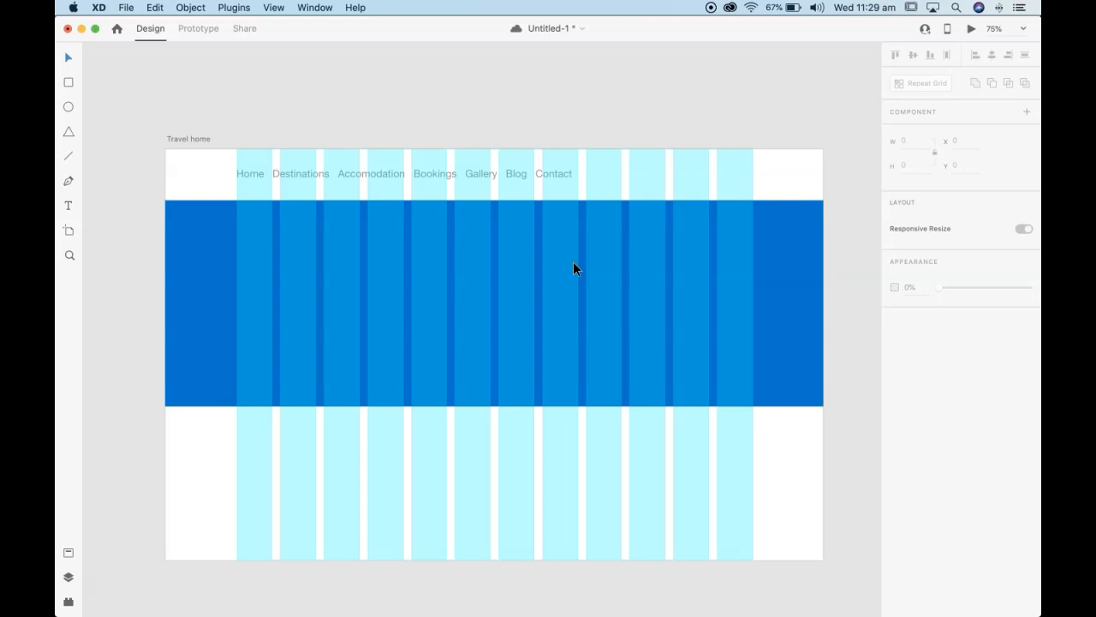
- Save the document, and copy the bottom row of solid dark social media icons from the open Illustrator file
key(cmd+s)
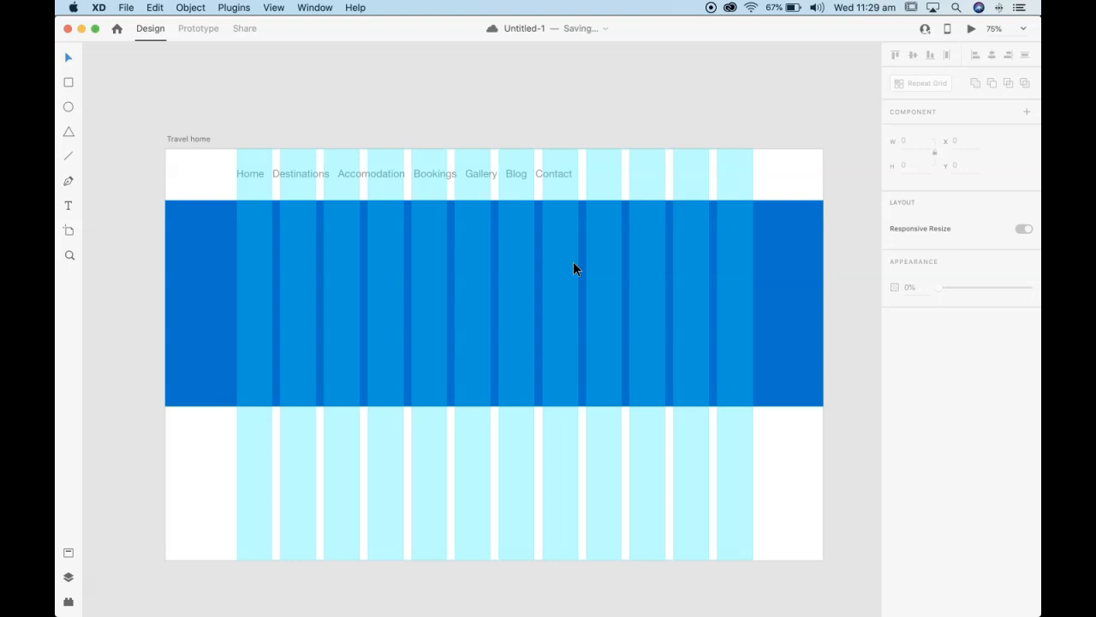
key(cmd+Tab)
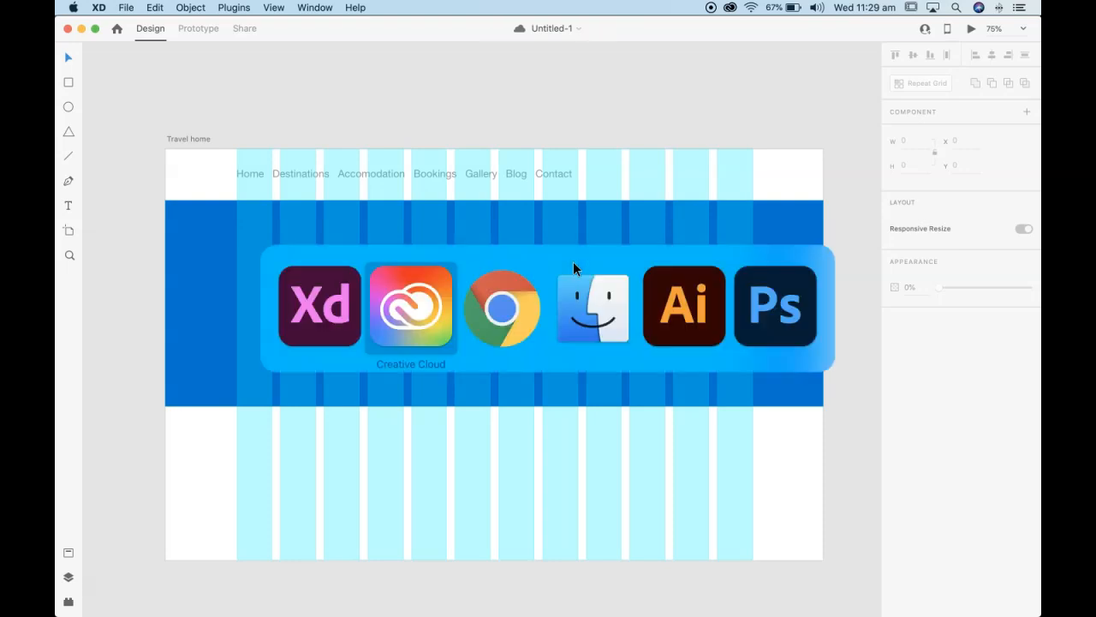
key(cmd+Tab)
key(cmd+Tab)
key(cmd+Tab)
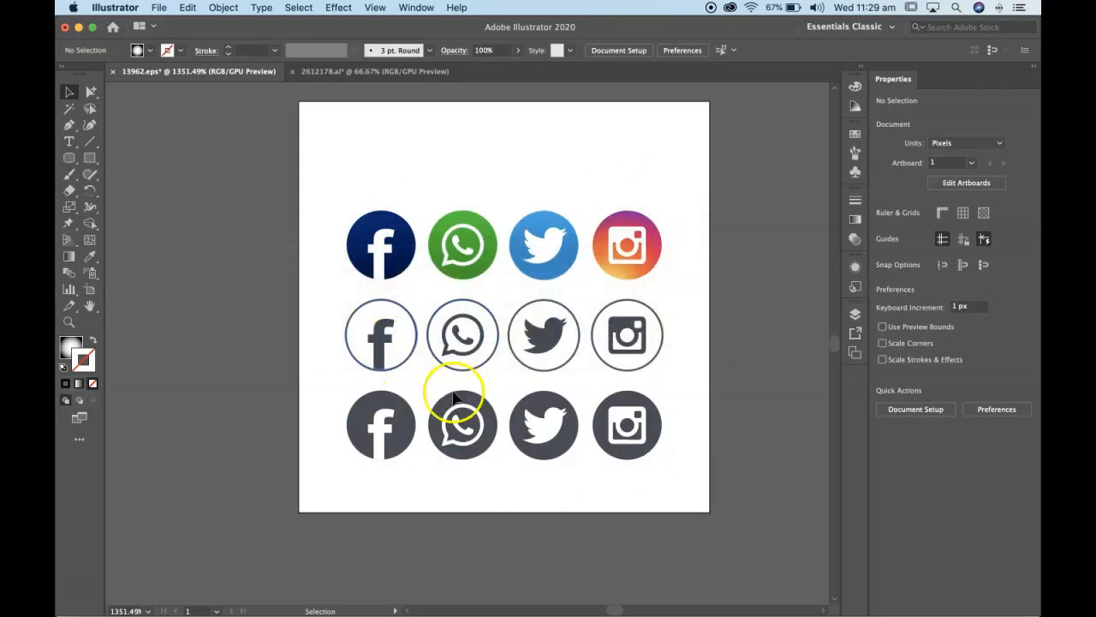
drag(689, 385, 335, 465)
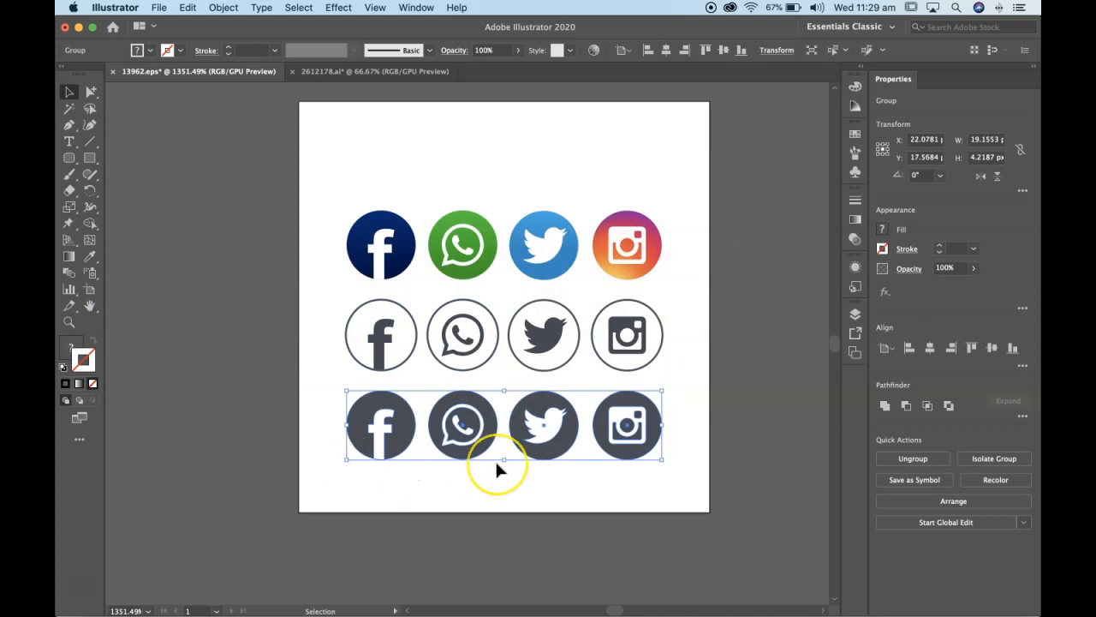
key(super+c)
key(super+f)
key(super)
- Switch back to Adobe XD and paste the social media icon group onto the Travel home artboard
key(super+Tab)
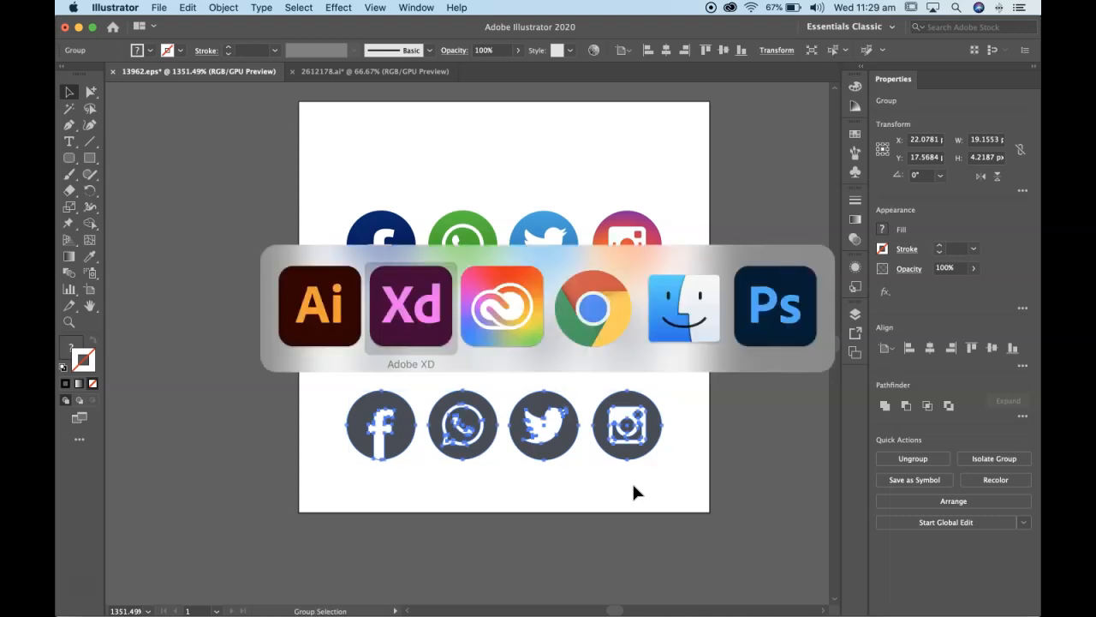
key(super+v)
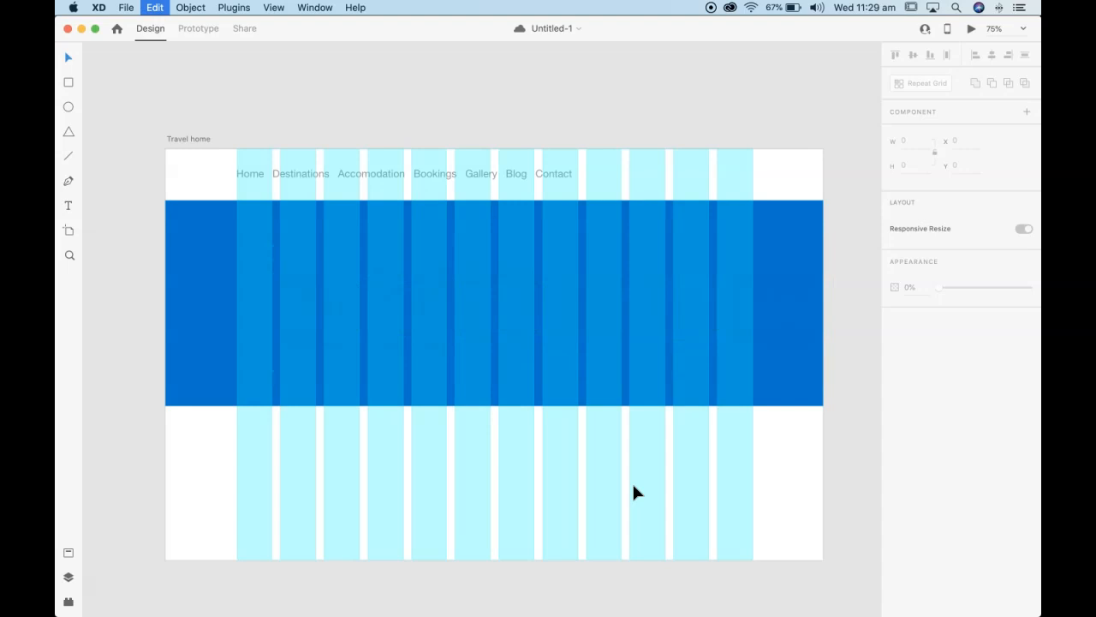
click(630, 490)
click(456, 343)
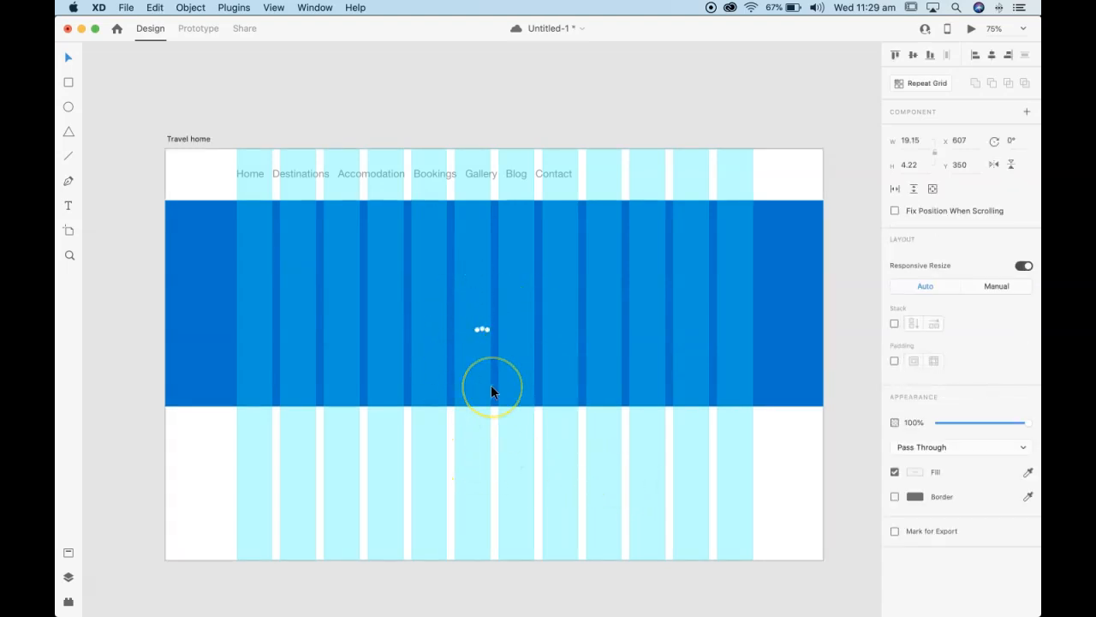
key(super+3)
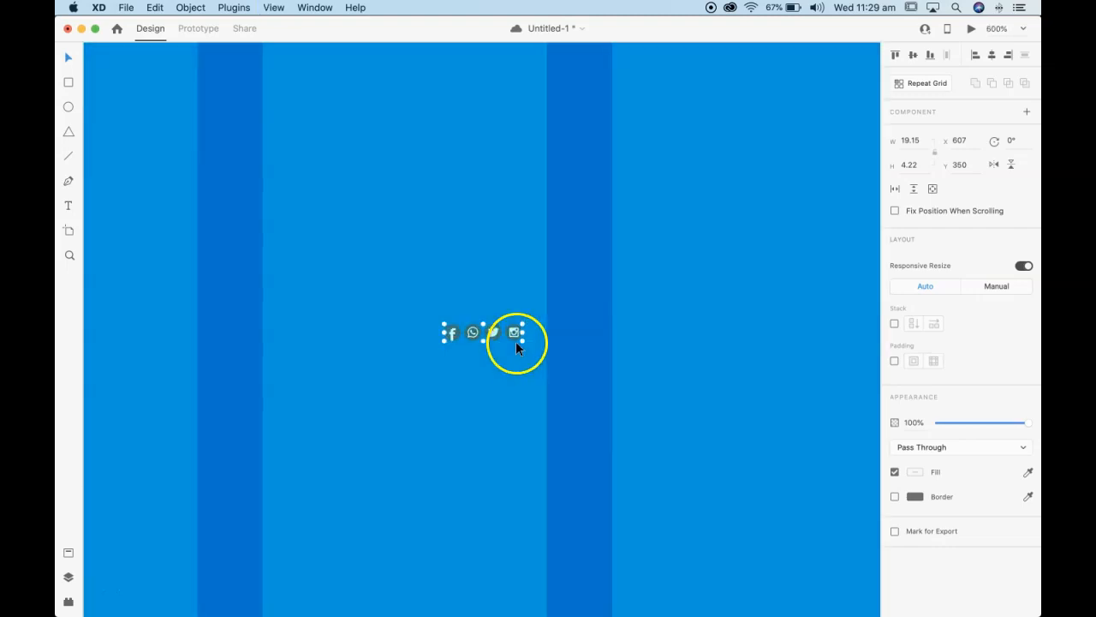
- Scale the pasted icon group to 154 px wide and place it at the header's right end at X 988, aligned with the last columns
drag(523, 340, 839, 470)
key(super+minus)
key(super+minus)
key(super+minus)
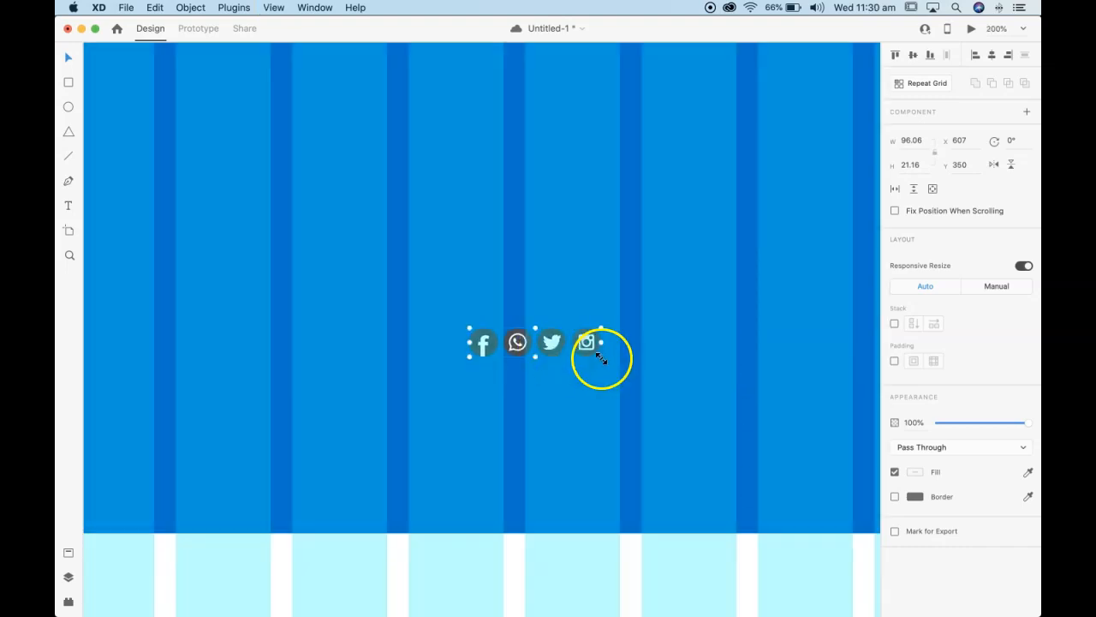
drag(601, 358, 814, 520)
key(super+minus)
key(super+minus)
key(super+minus)
key(super+minus)
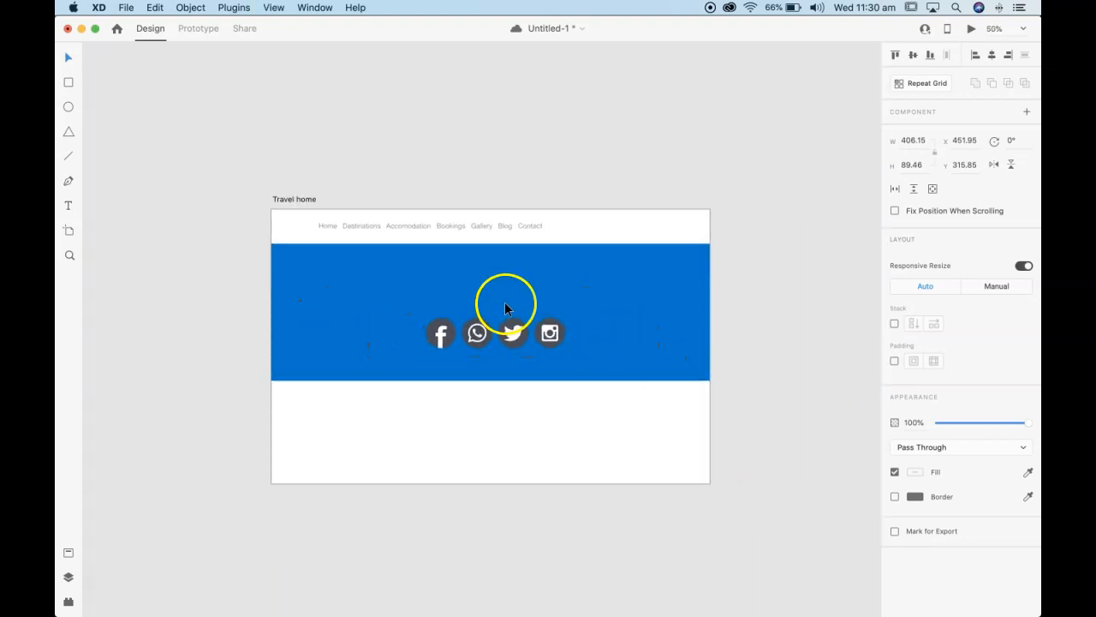
drag(532, 339, 603, 237)
drag(515, 242, 550, 230)
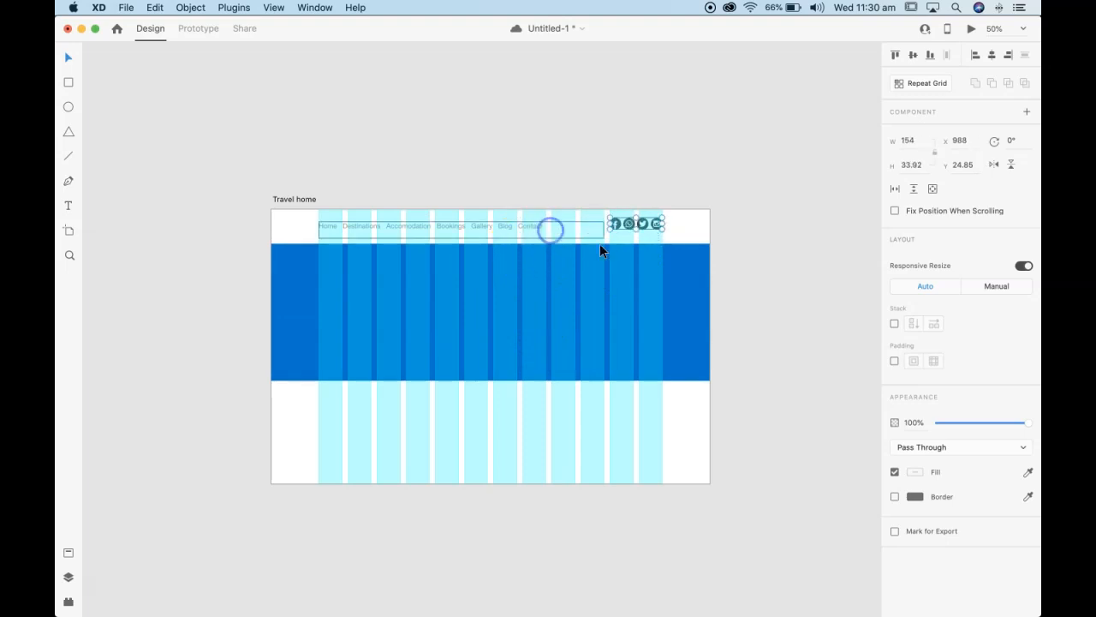
- Nudge the icon group down within the header to Y 35.85, and hide the layout grid
key(Down)
key(Down)
key(Down)
key(Down)
key(Down)
key(Down)
key(Down)
key(Down)
key(Down)
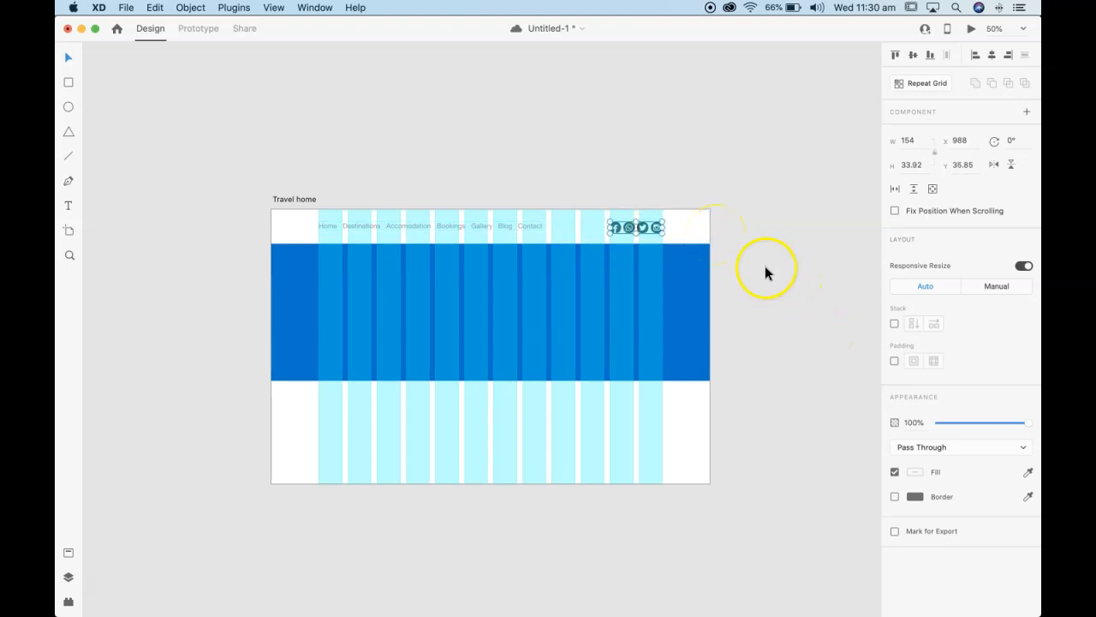
key(super+shift+apostrophe)
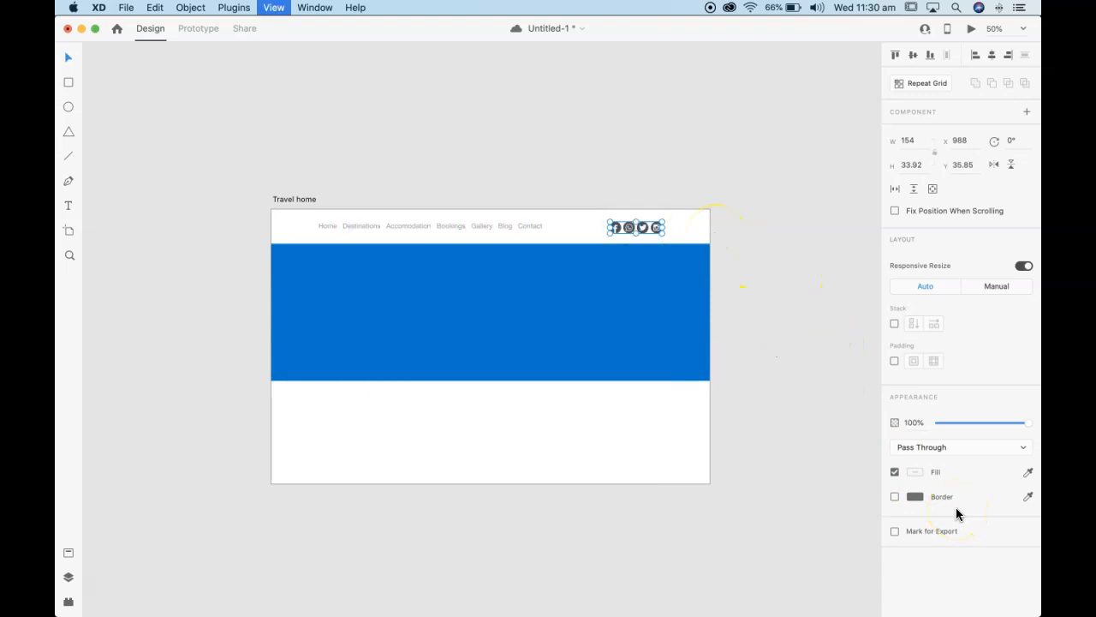
click(757, 151)
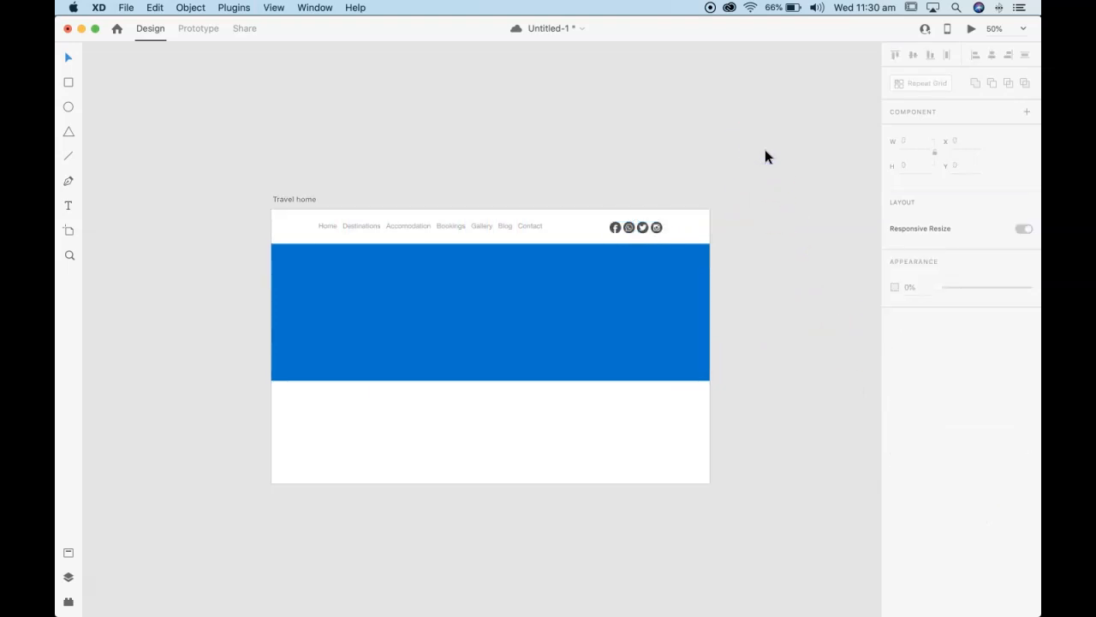
- Reduce the opacity of the social media icon group to 60%
key(super+equal)
click(758, 172)
click(766, 151)
click(746, 174)
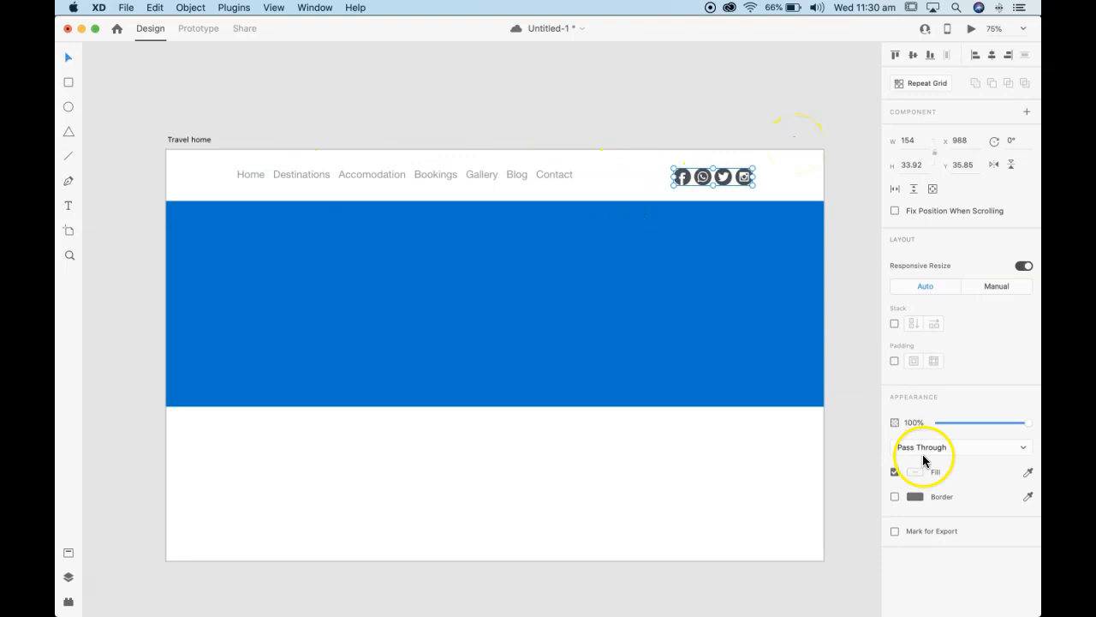
drag(1027, 420, 991, 422)
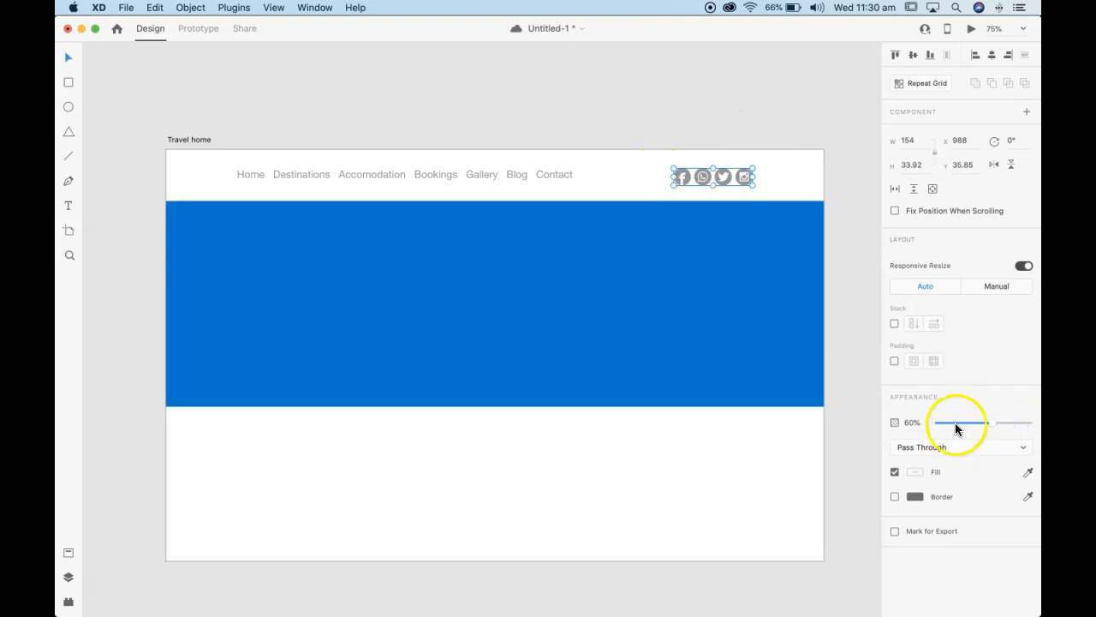
click(700, 59)
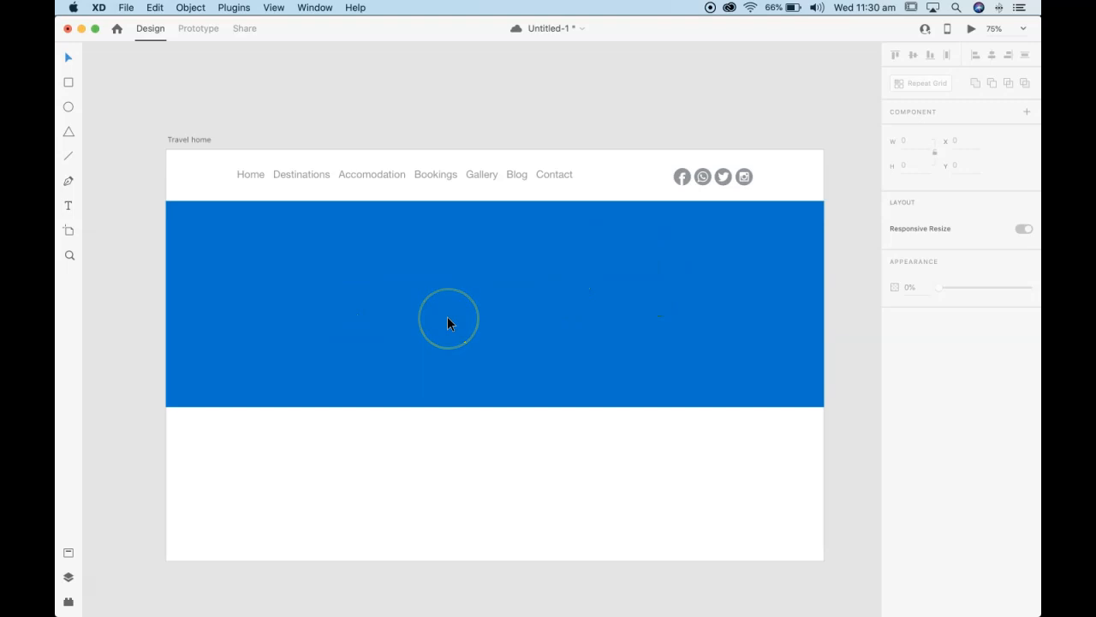
- Switch to Finder and browse in a new window from RMIT through 2020 and Web Presentation to the week 08 folder
key(super+Tab)
key(super+Tab)
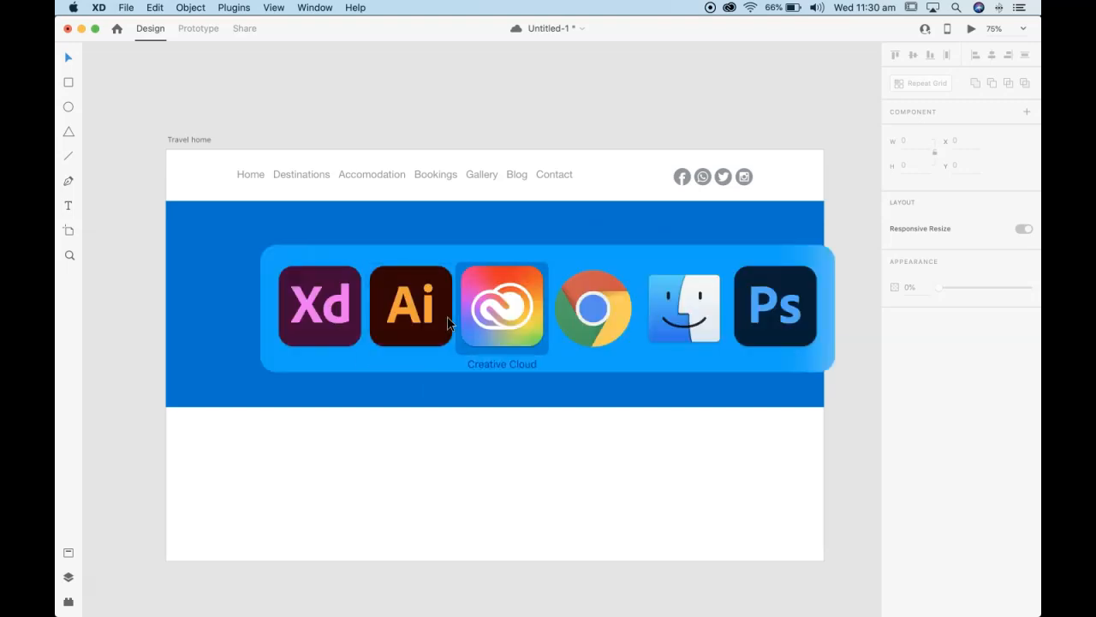
key(super+Tab)
key(super+Tab)
key(super+n)
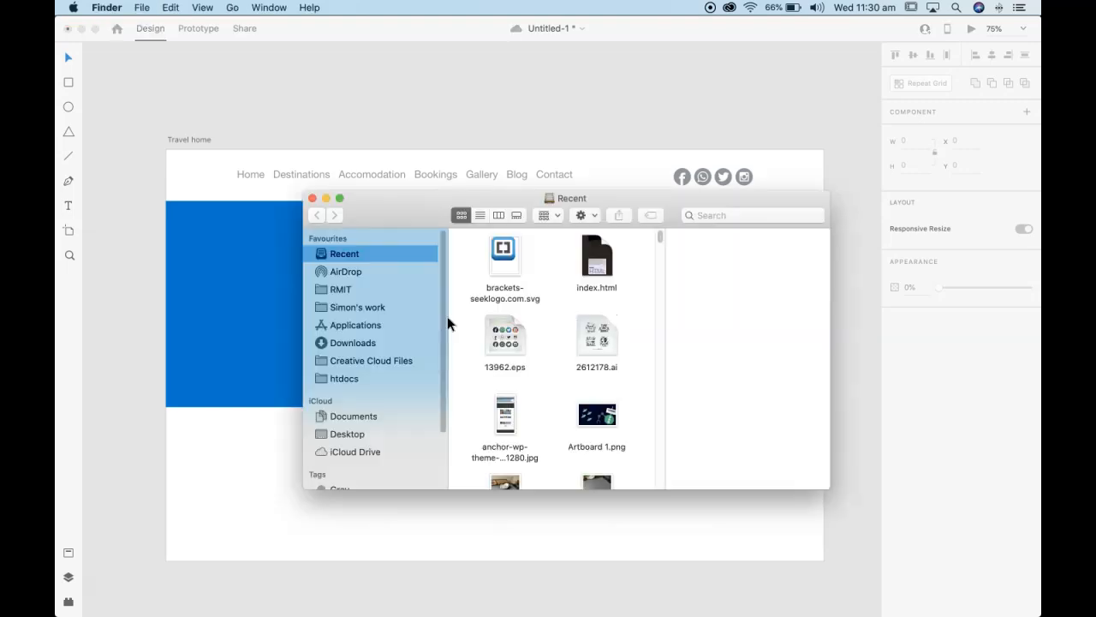
click(337, 291)
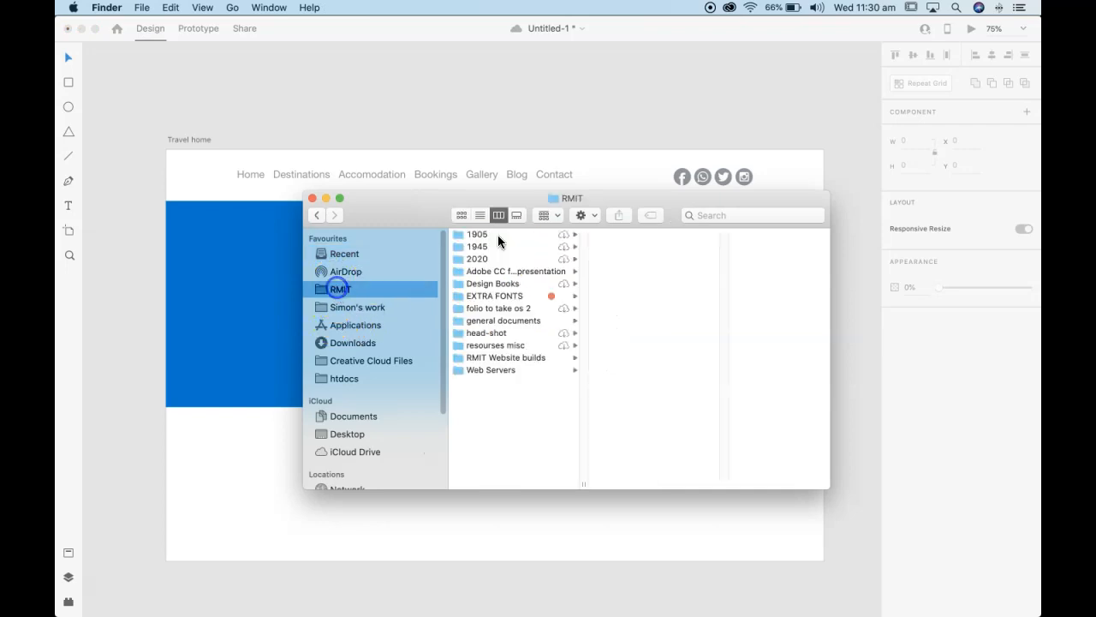
click(477, 258)
click(636, 247)
click(741, 257)
click(742, 382)
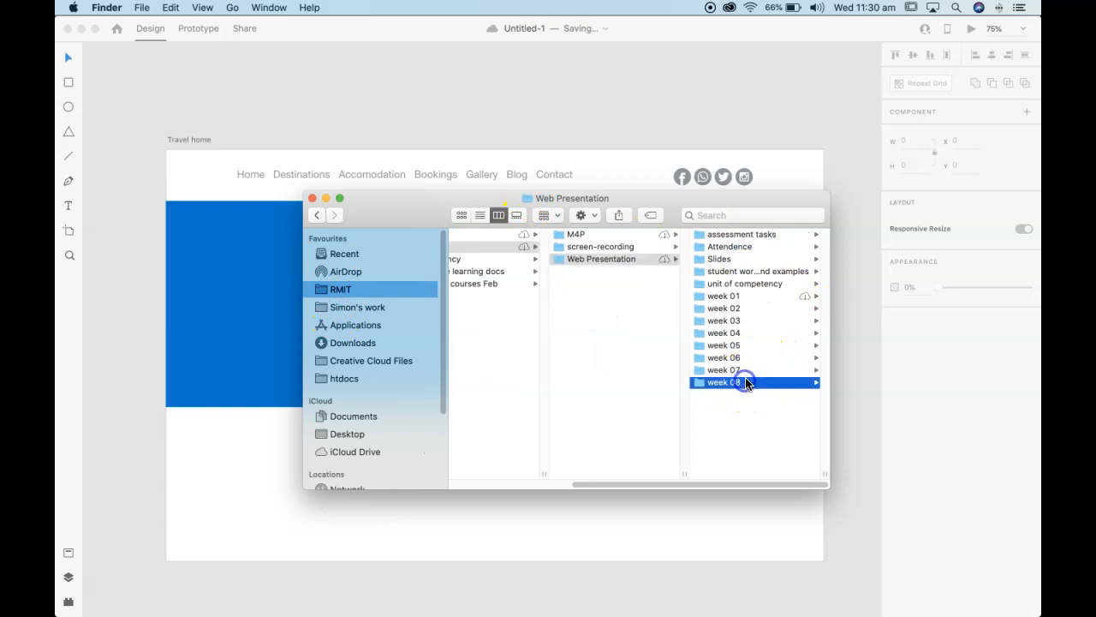
- Place the beach photo JPG from the week 08 folder into the blue banner rectangle as its fill
drag(651, 198, 868, 8)
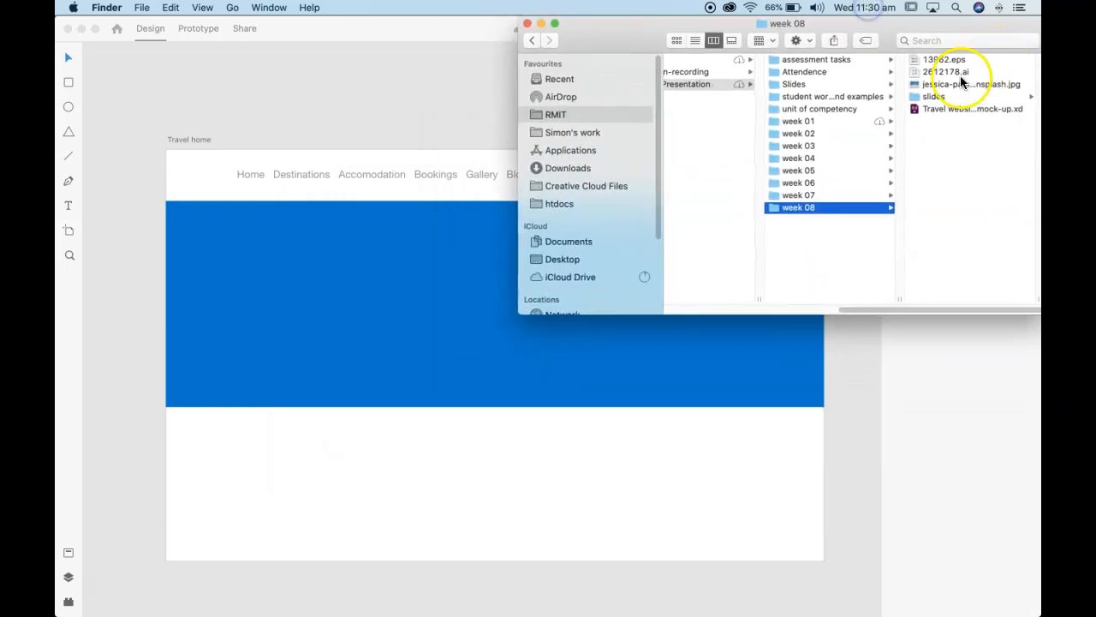
drag(960, 84, 326, 274)
click(379, 102)
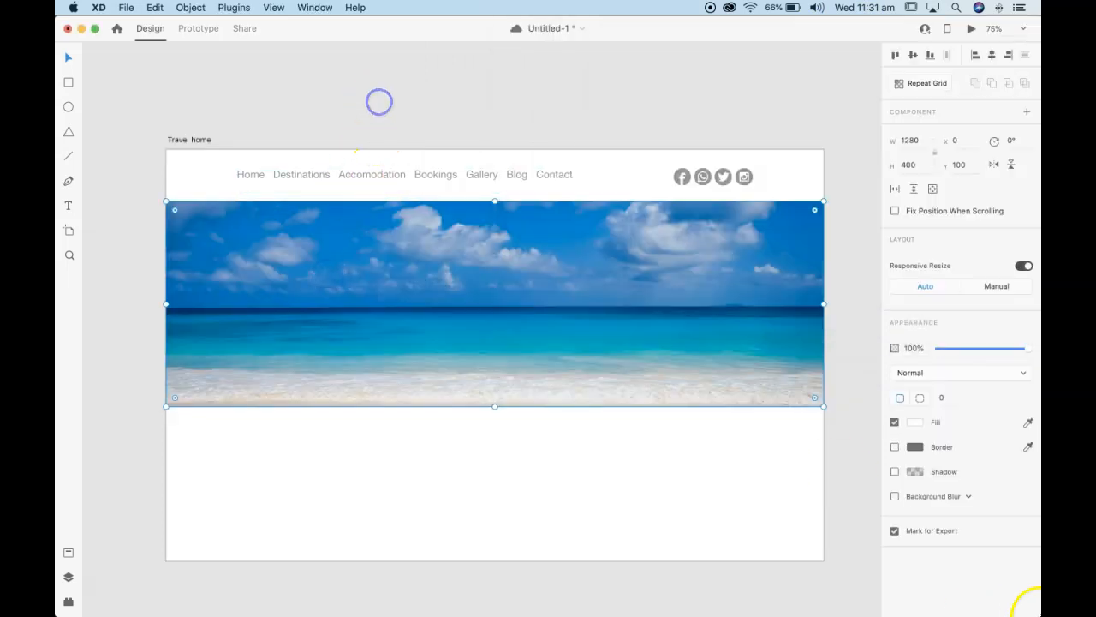
click(743, 455)
click(758, 473)
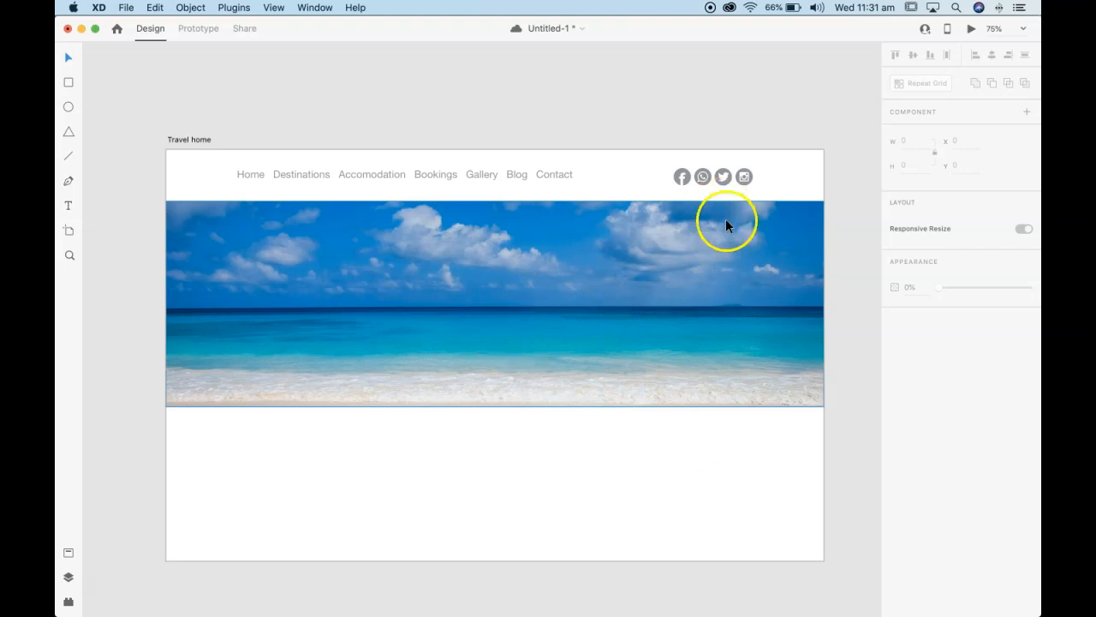
- Shift the beach photo down inside the banner frame so that more of the sky shows
double_click(502, 293)
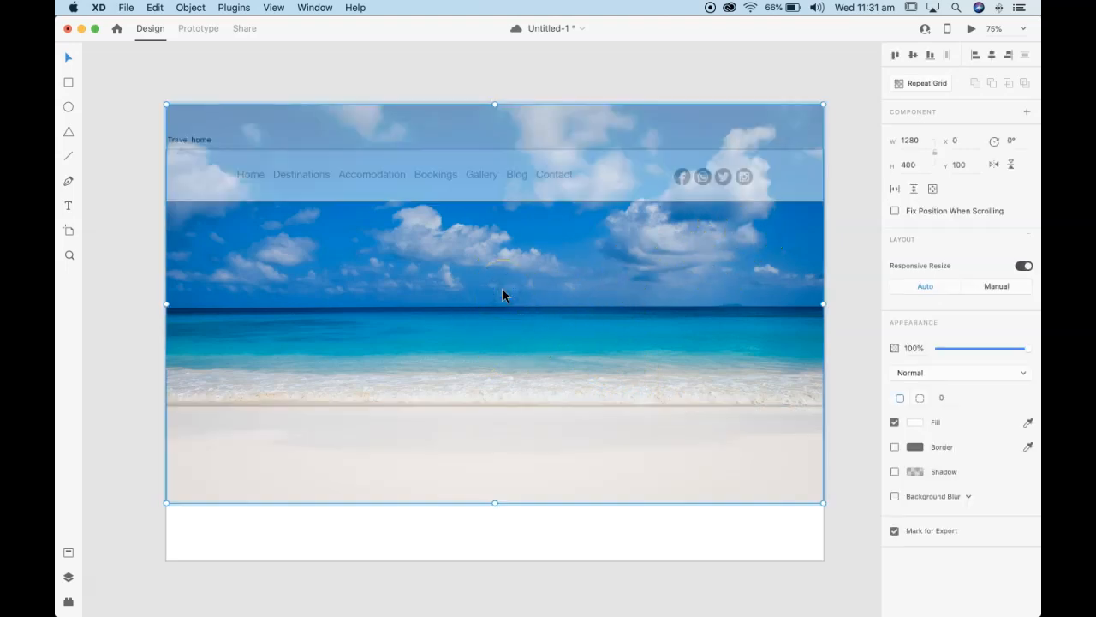
mouse_move(519, 276)
mouse_down()
mouse_move(519, 325)
mouse_move(519, 294)
mouse_up()
click(516, 106)
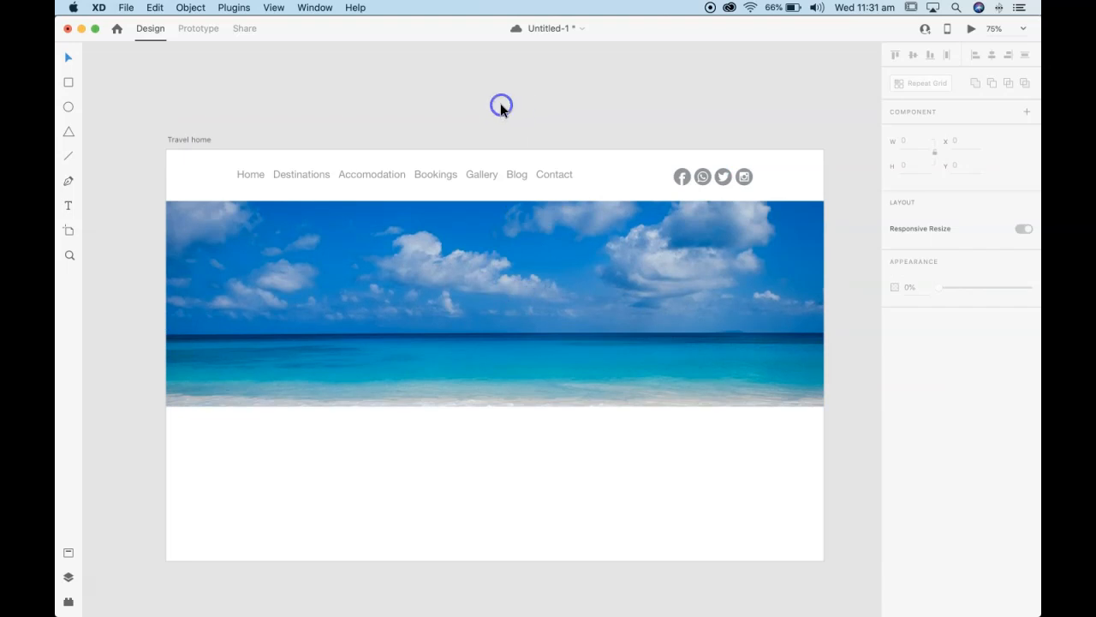
- Switch to Illustrator and copy the "Let's Go Travel" lettering group from the 2612178.ai document
key(super+plus)
key(super+plus)
key(space)
drag(500, 313, 495, 243)
key(super+Tab)
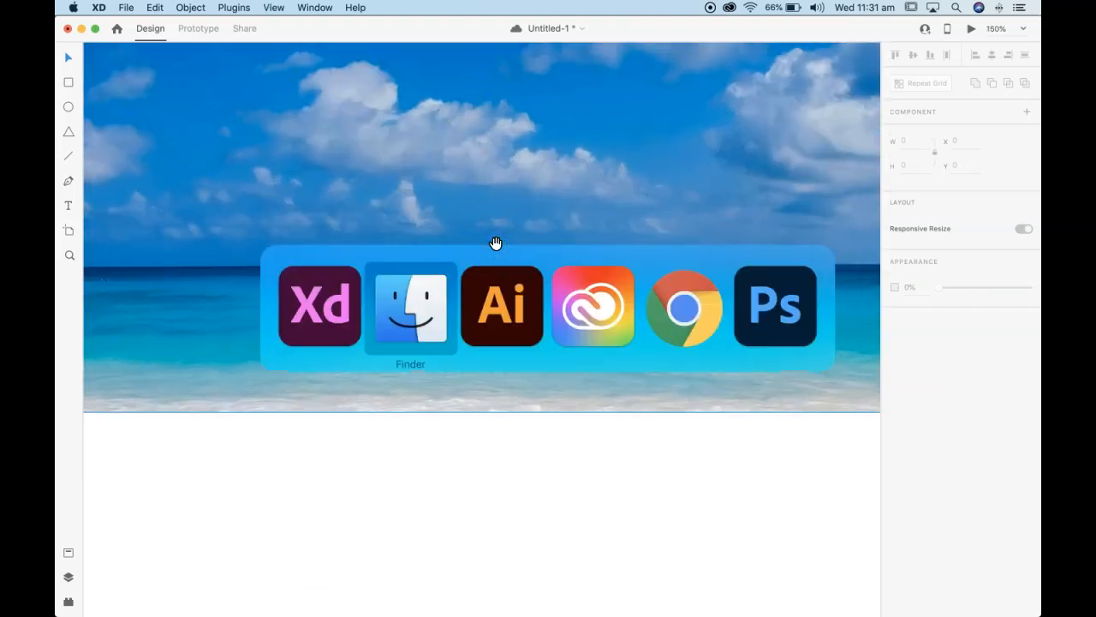
key(super+Tab)
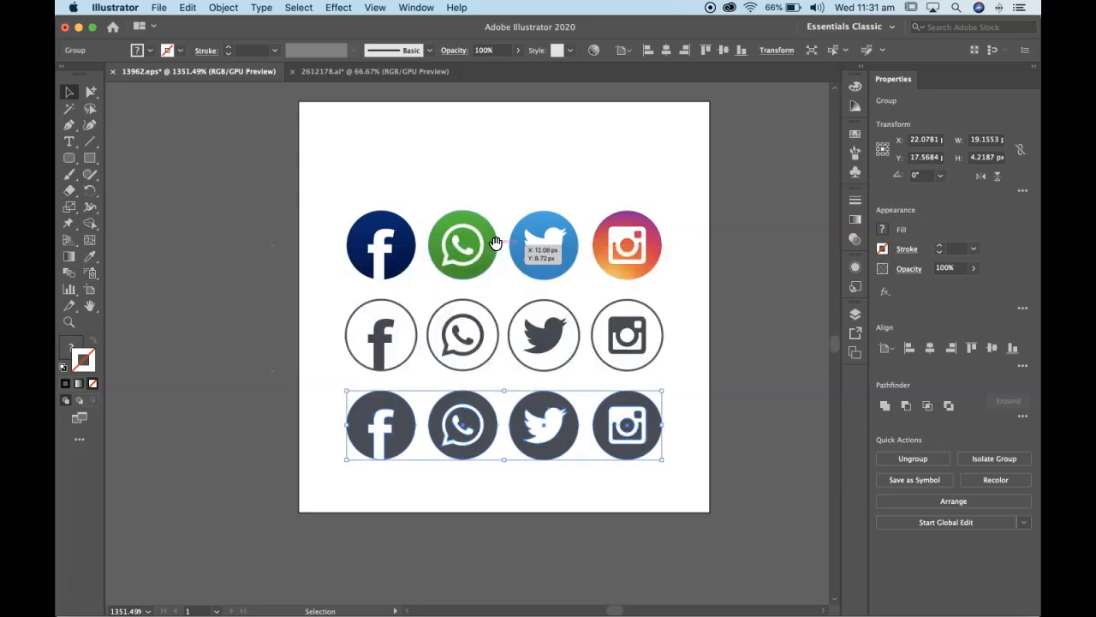
click(334, 76)
drag(434, 417, 511, 463)
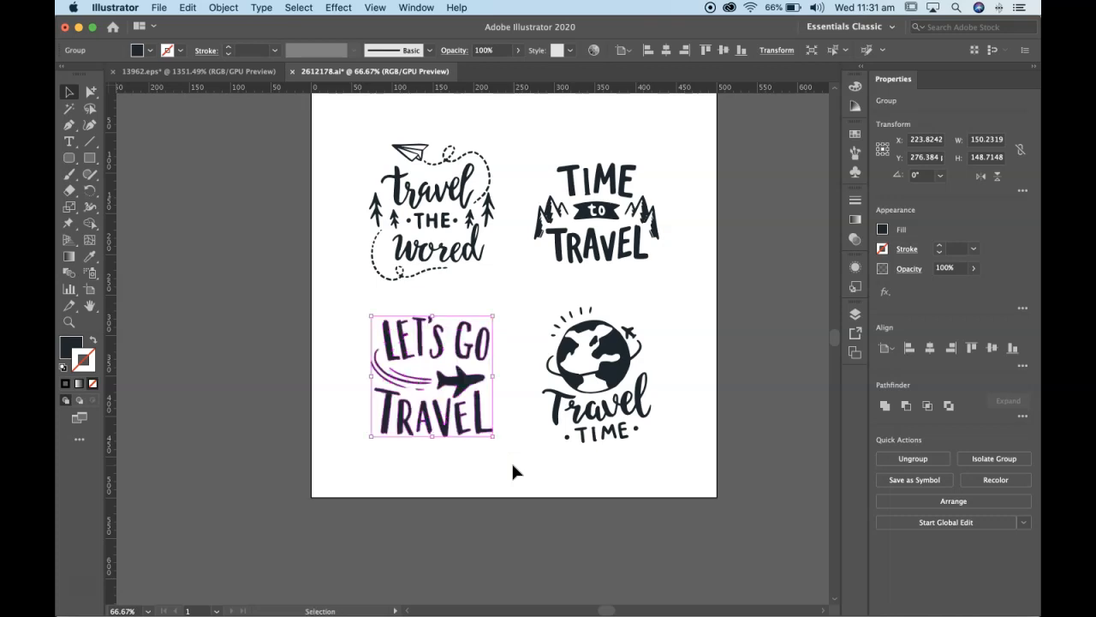
- Switch back to Adobe XD, fit the artboard in view and paste the "Let's Go Travel" lettering
key(super+Tab)
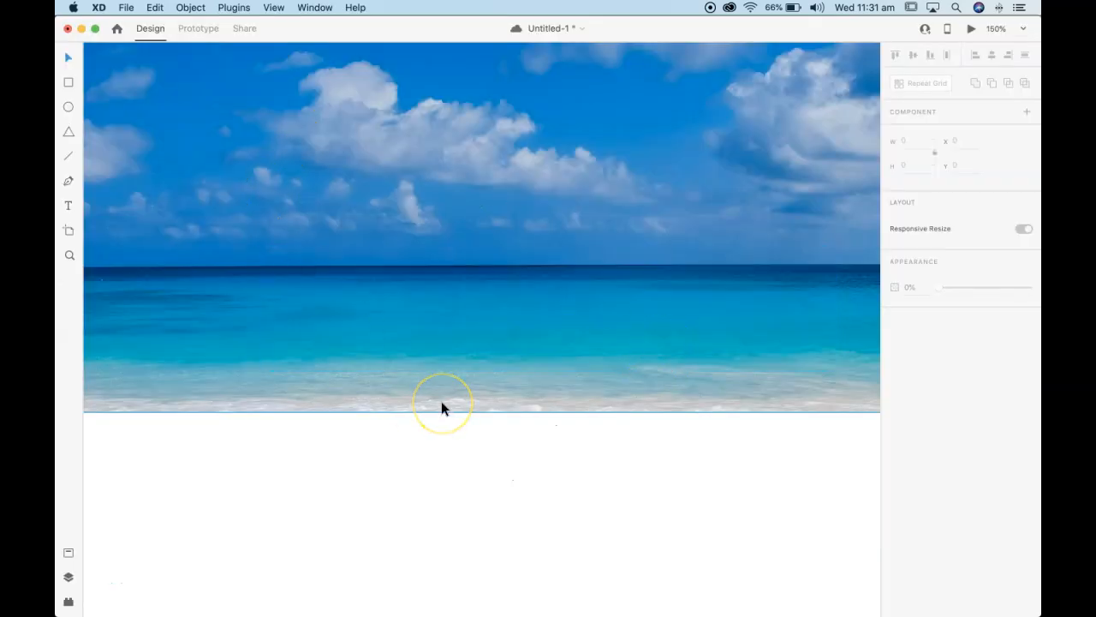
key(super+0)
key(super+v)
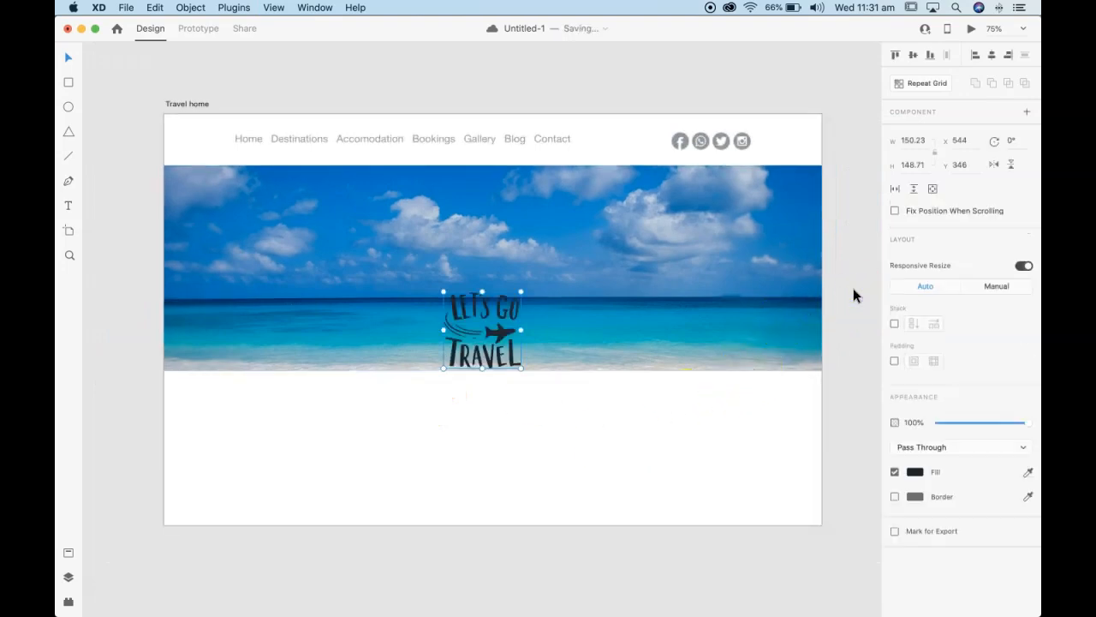
- Enlarge the "Let's Go Travel" lettering to about 320 by 317 px and centre it on the banner photo
drag(501, 337, 571, 355)
drag(562, 215, 597, 184)
drag(551, 281, 546, 272)
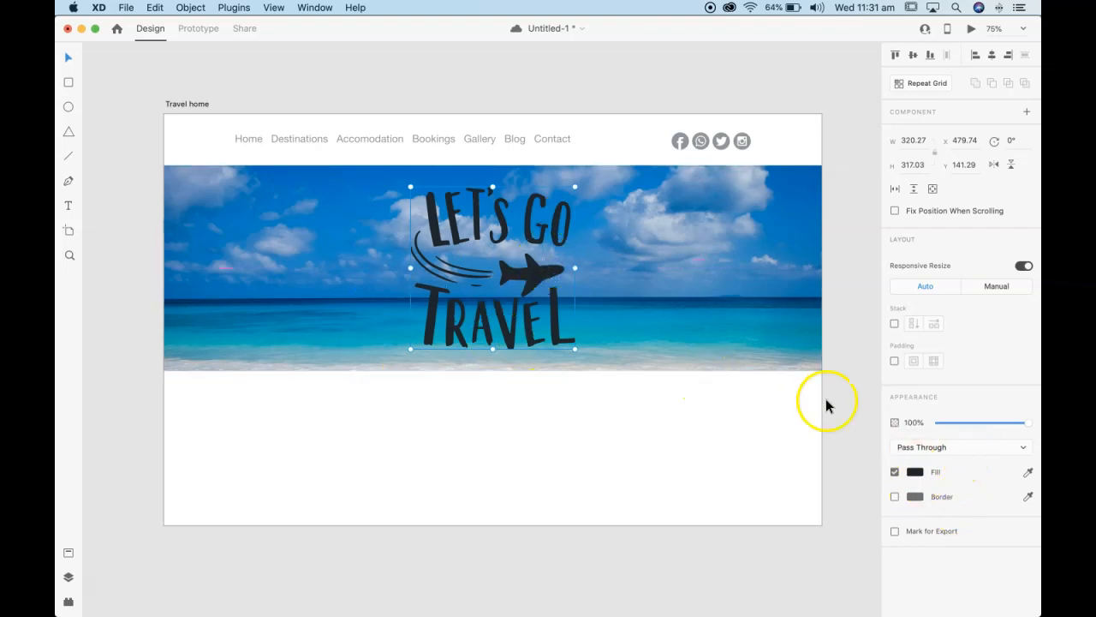
- Change the lettering's fill to white, #FFFFFF
click(915, 472)
drag(823, 454, 684, 374)
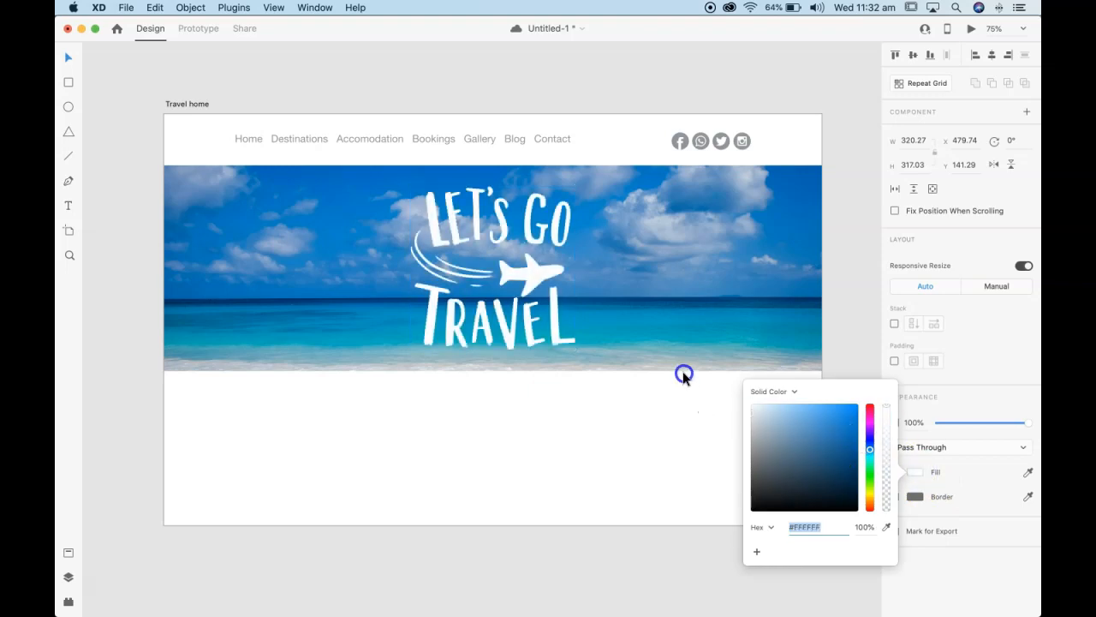
click(668, 90)
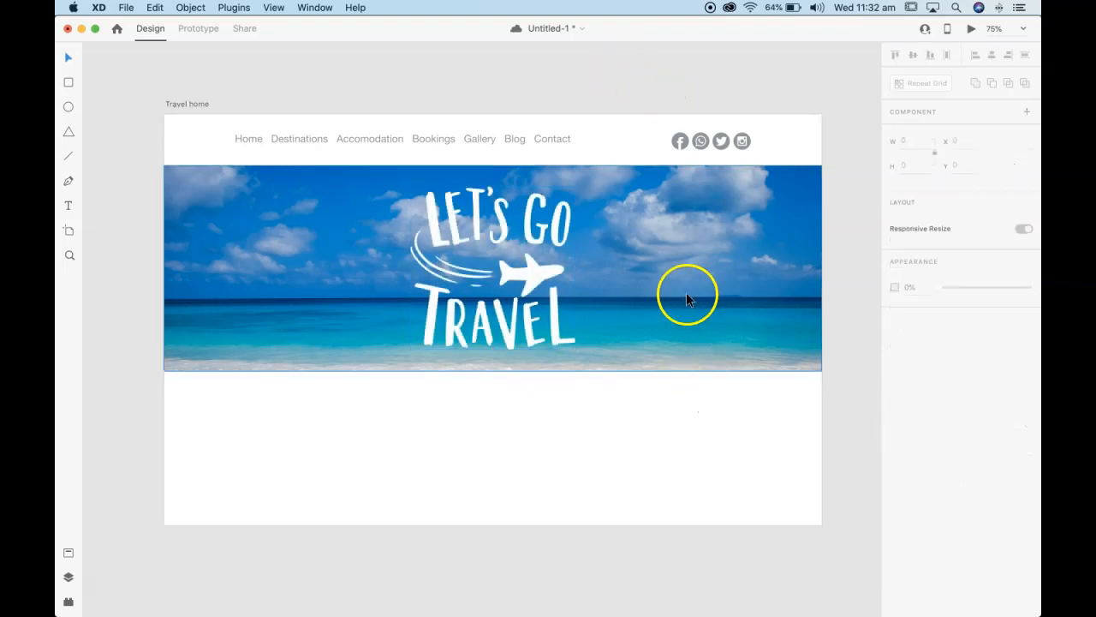
- Shift the beach photo upward inside its banner frame so the shoreline shows along the bottom of the banner
double_click(772, 262)
drag(763, 271, 763, 233)
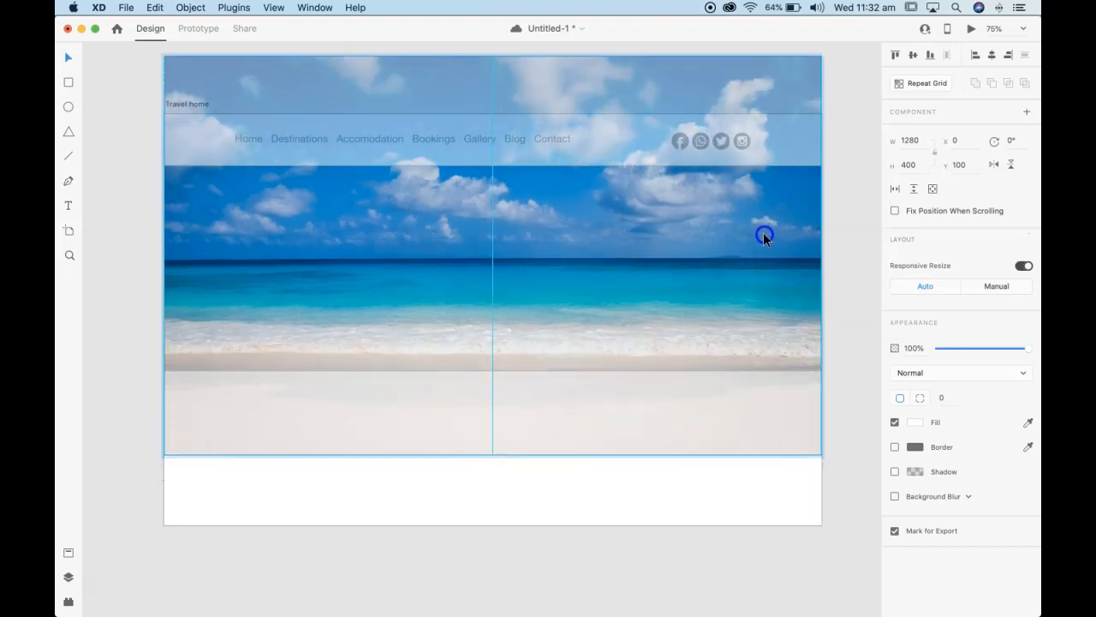
click(850, 246)
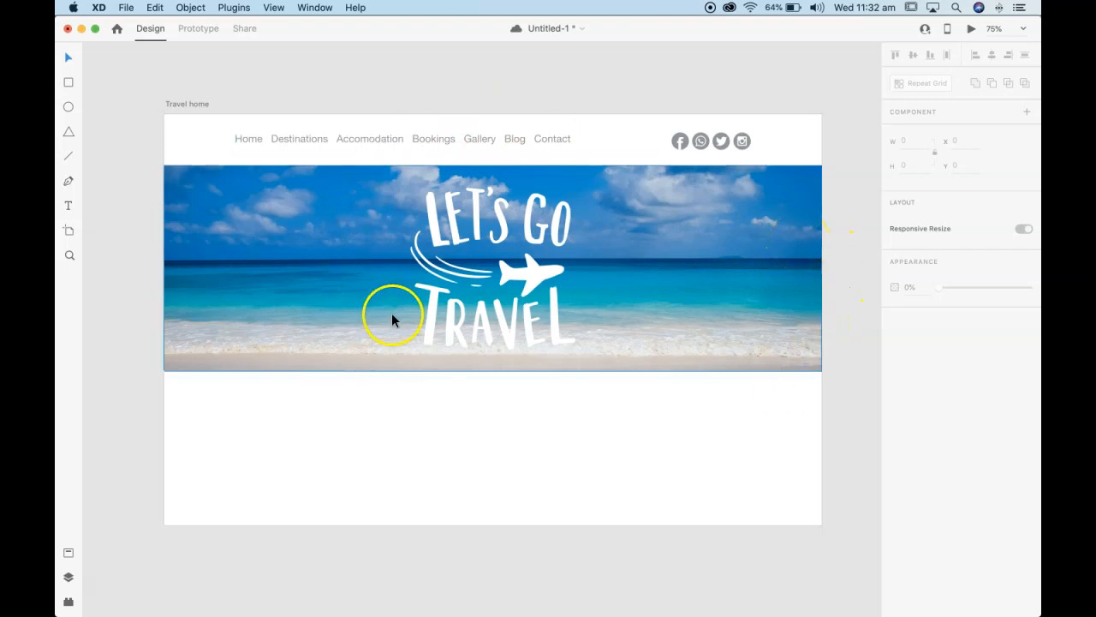
- Show the layout grid and draw a rectangle about 262 by 73 px on the banner, left of the lettering
key(super+shift+apostrophe)
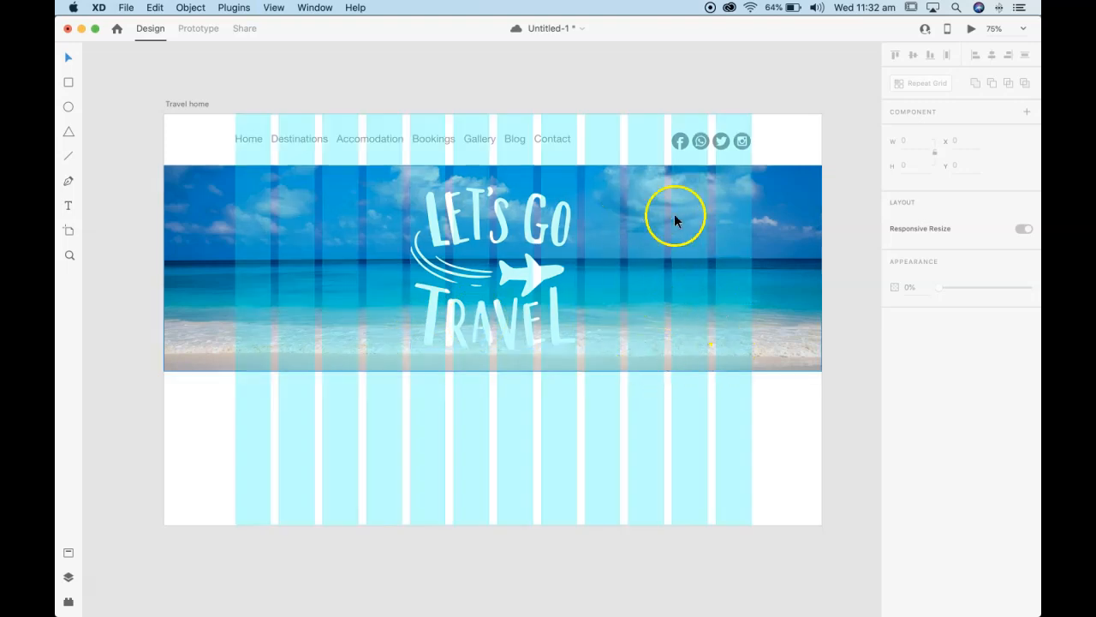
click(65, 83)
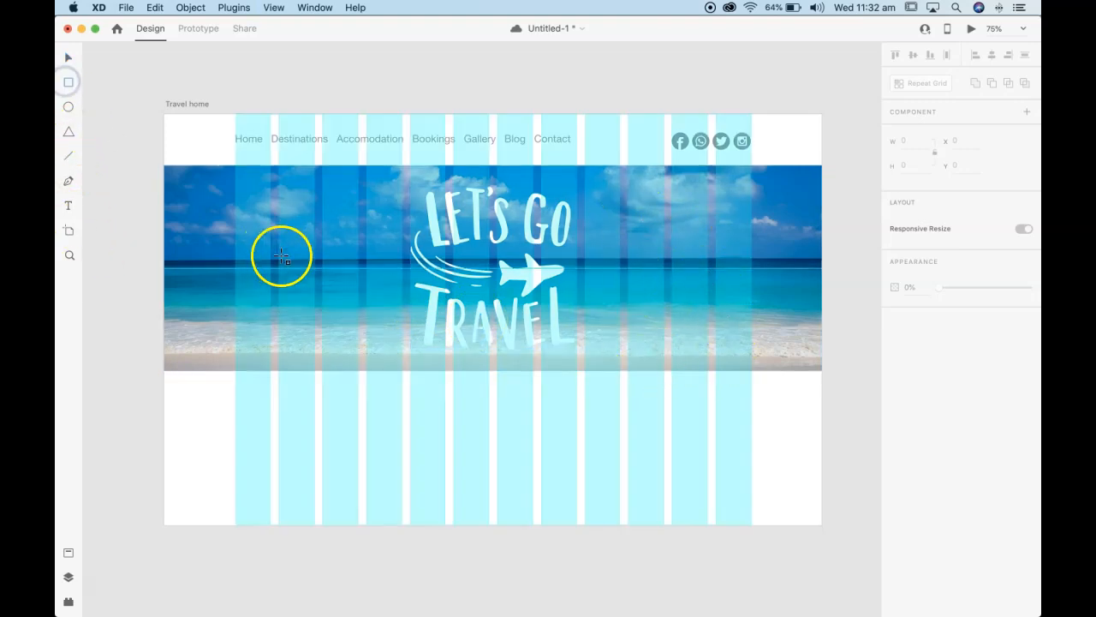
click(300, 272)
drag(255, 245, 390, 283)
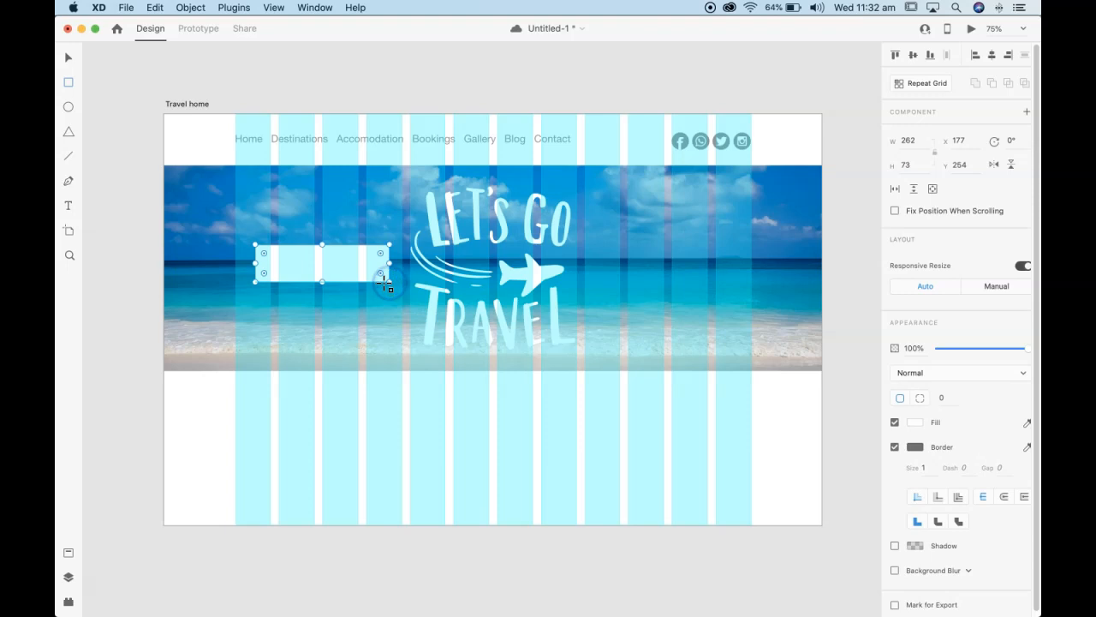
- Round all corners of the new rectangle to a radius of 37 so its ends become fully semicircular
key(super+=)
key(super+=)
drag(249, 216, 467, 257)
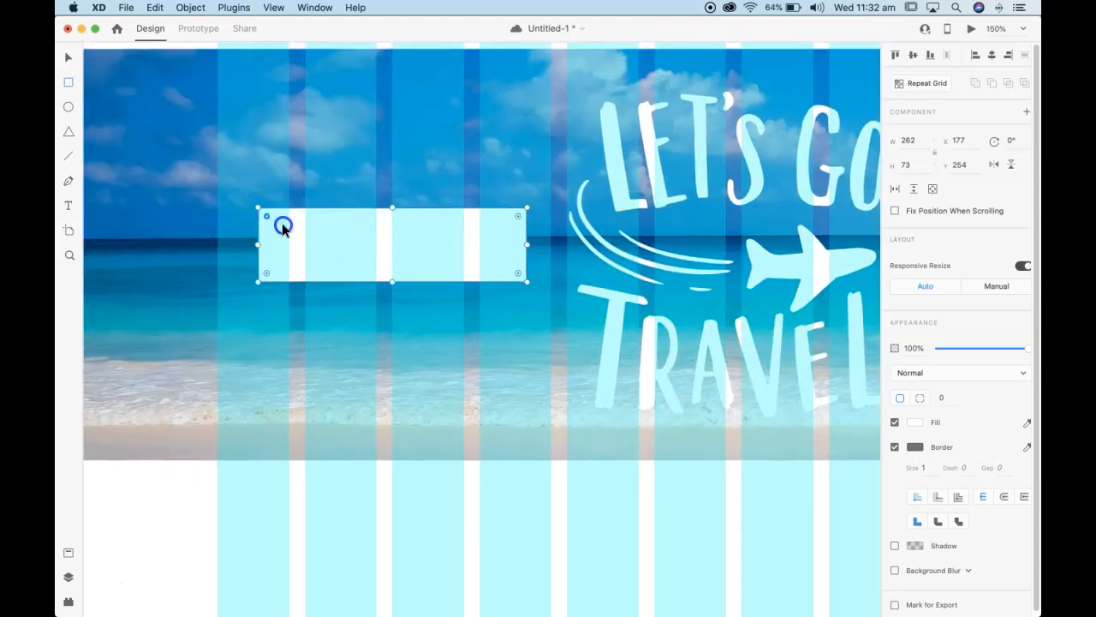
drag(283, 227, 434, 294)
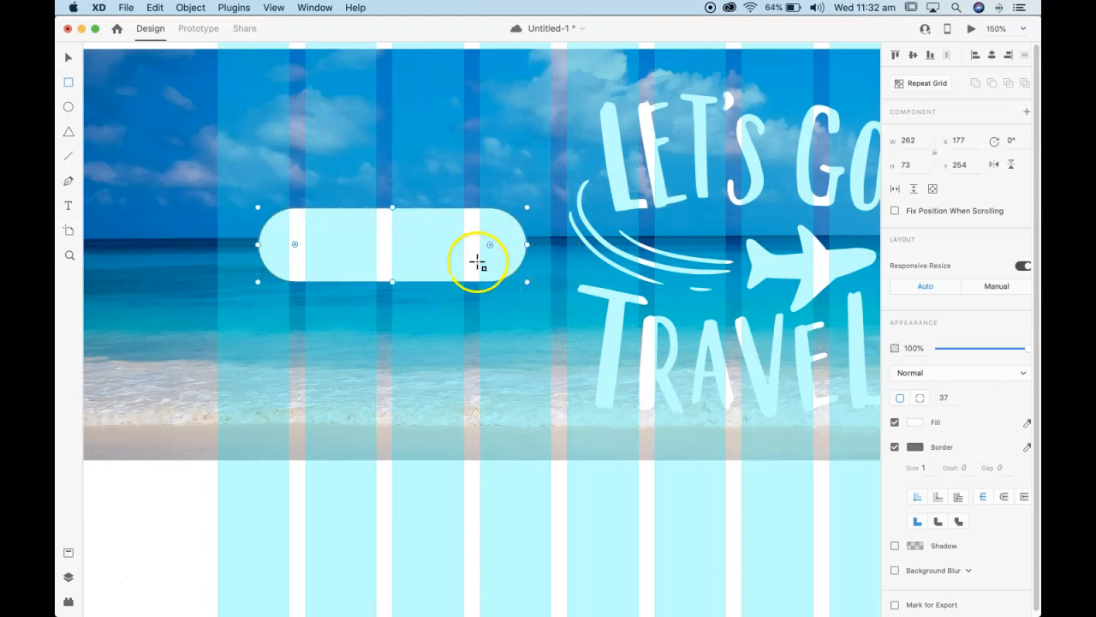
- Remove the rounded rectangle's border and fill it with green, #0FC300
click(894, 447)
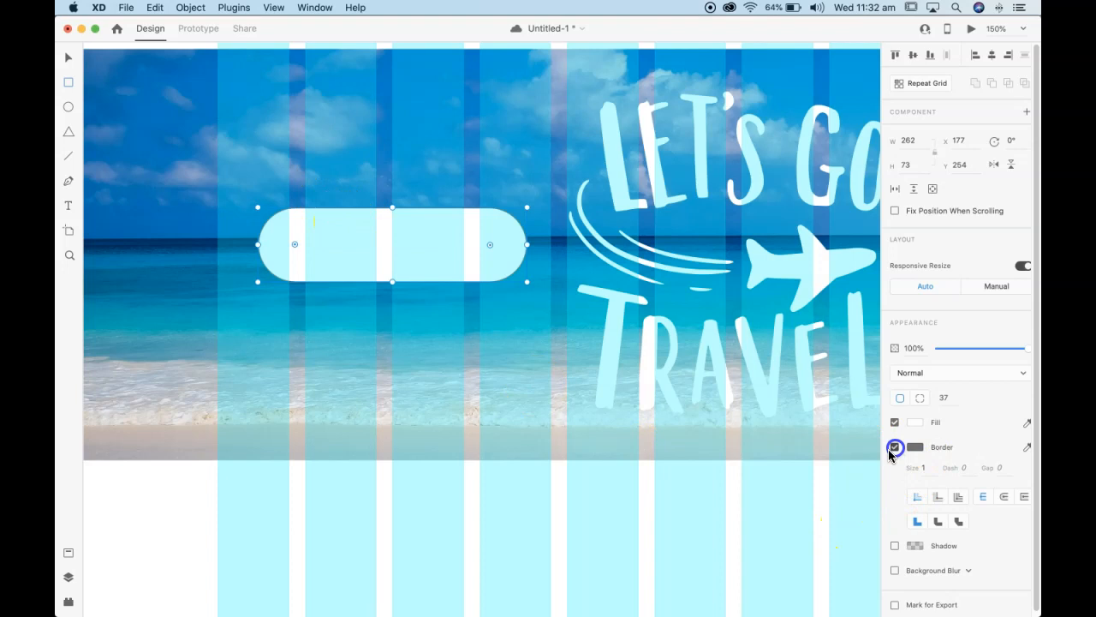
click(915, 421)
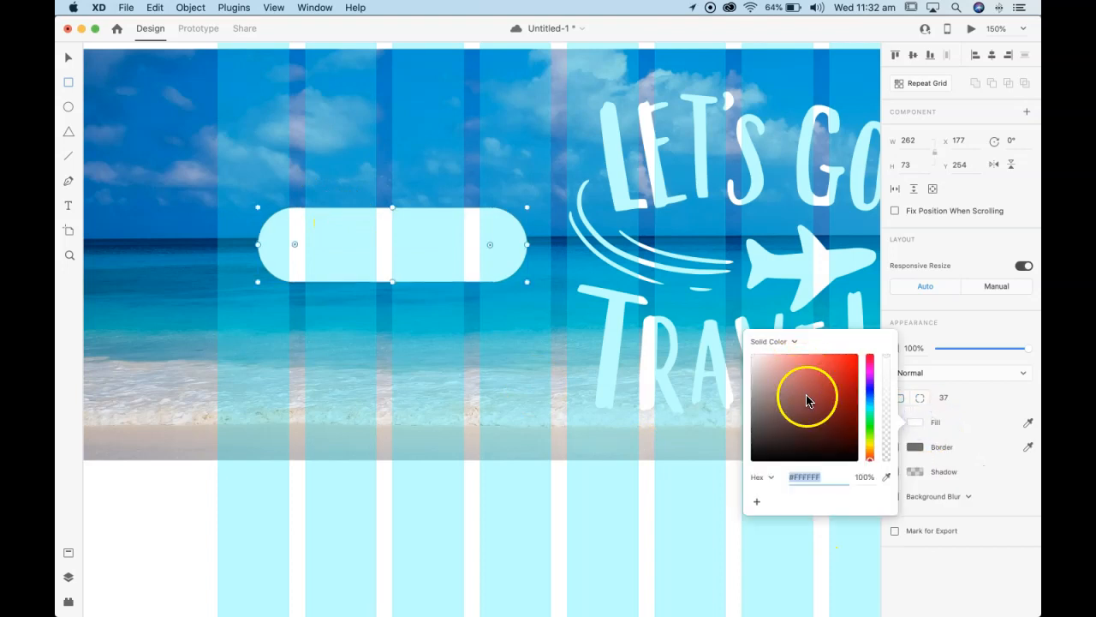
drag(868, 392, 867, 430)
mouse_move(824, 381)
mouse_down()
mouse_move(861, 355)
mouse_move(862, 381)
mouse_up()
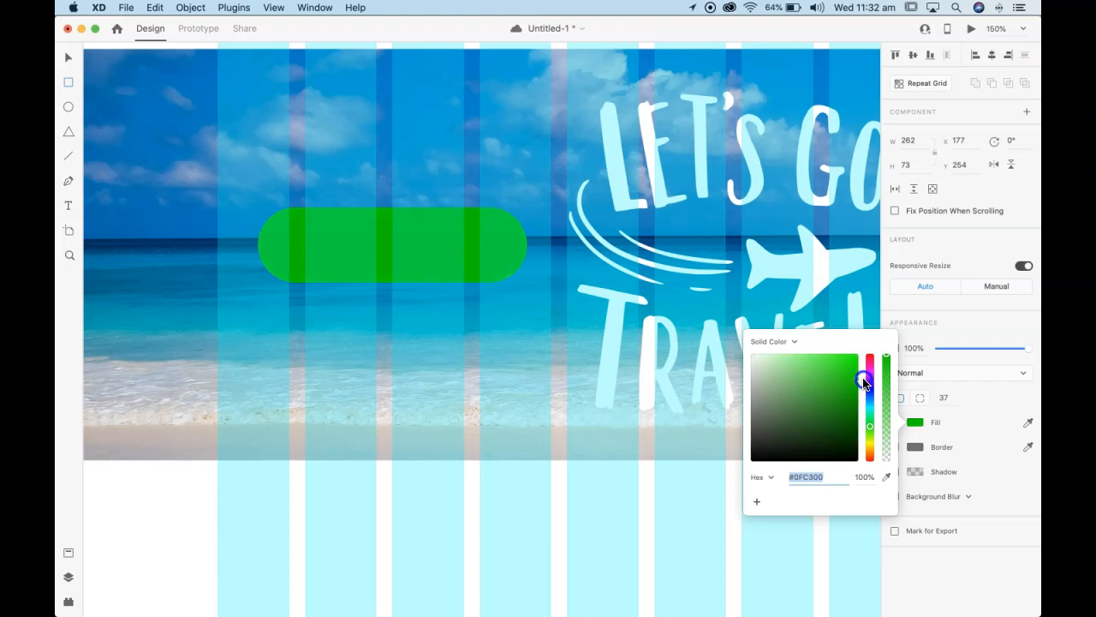
click(69, 58)
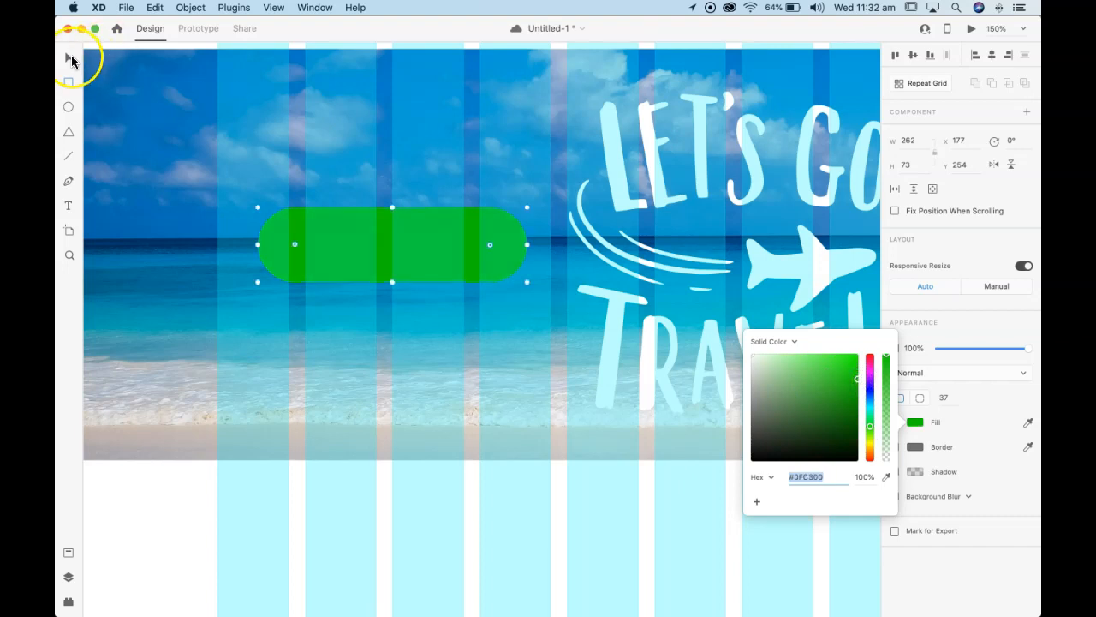
click(193, 255)
- Add the text "Places to go" on the banner just below the green button shape
key(super+minus)
key(super+minus)
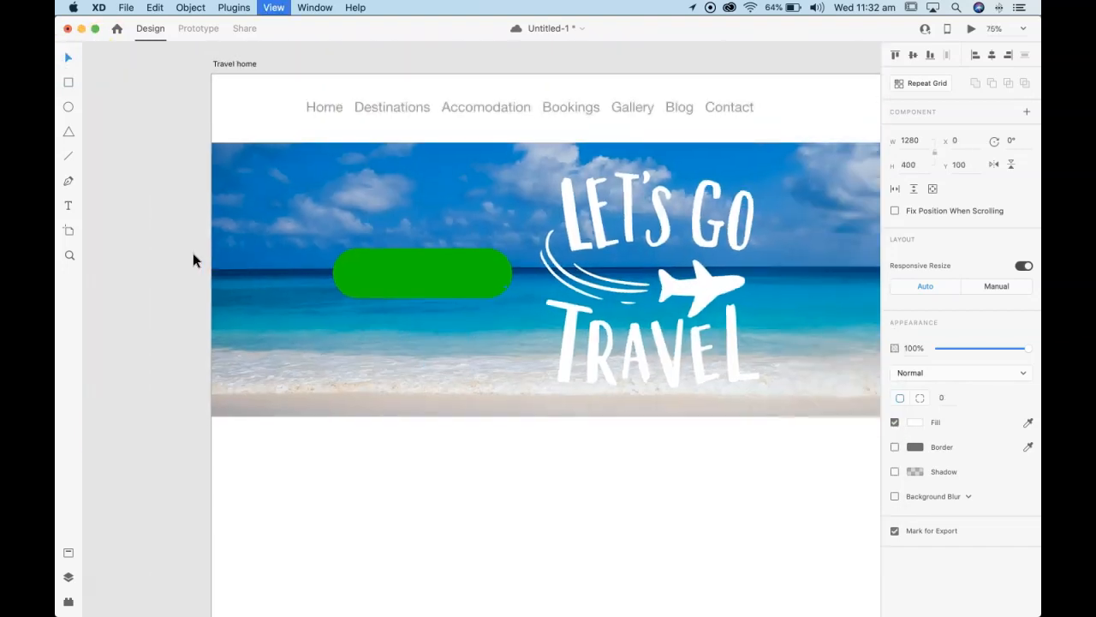
click(67, 206)
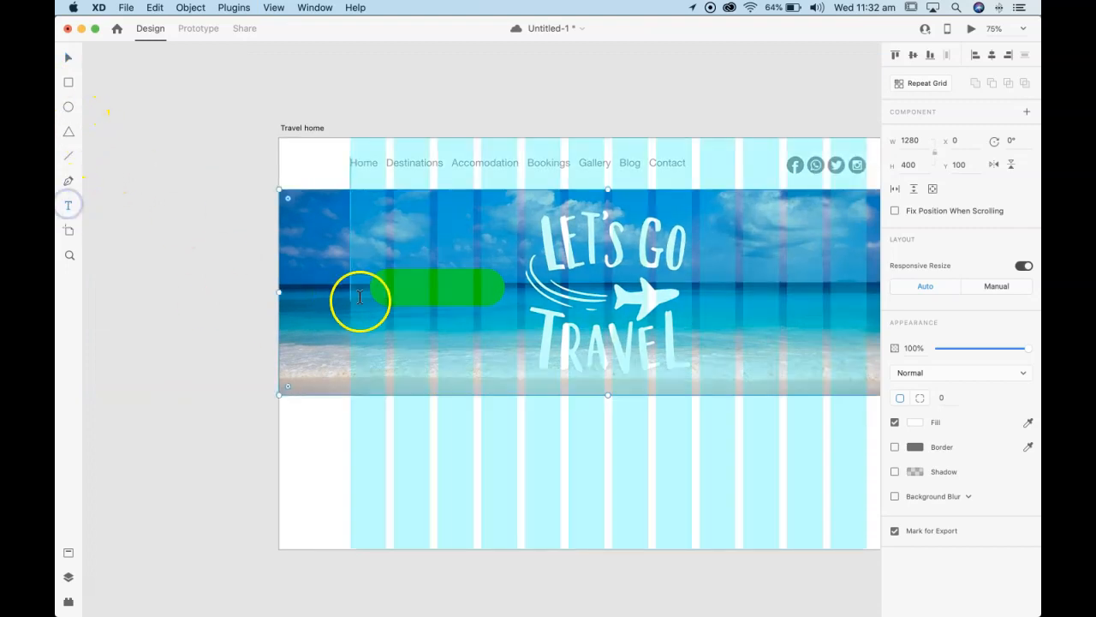
click(409, 343)
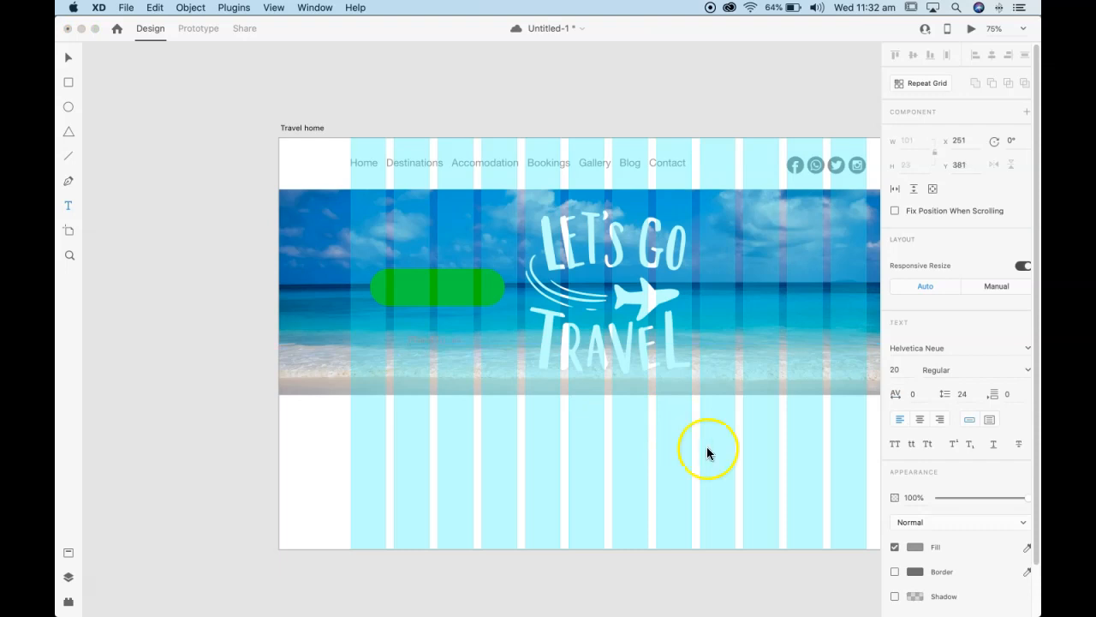
click(434, 341)
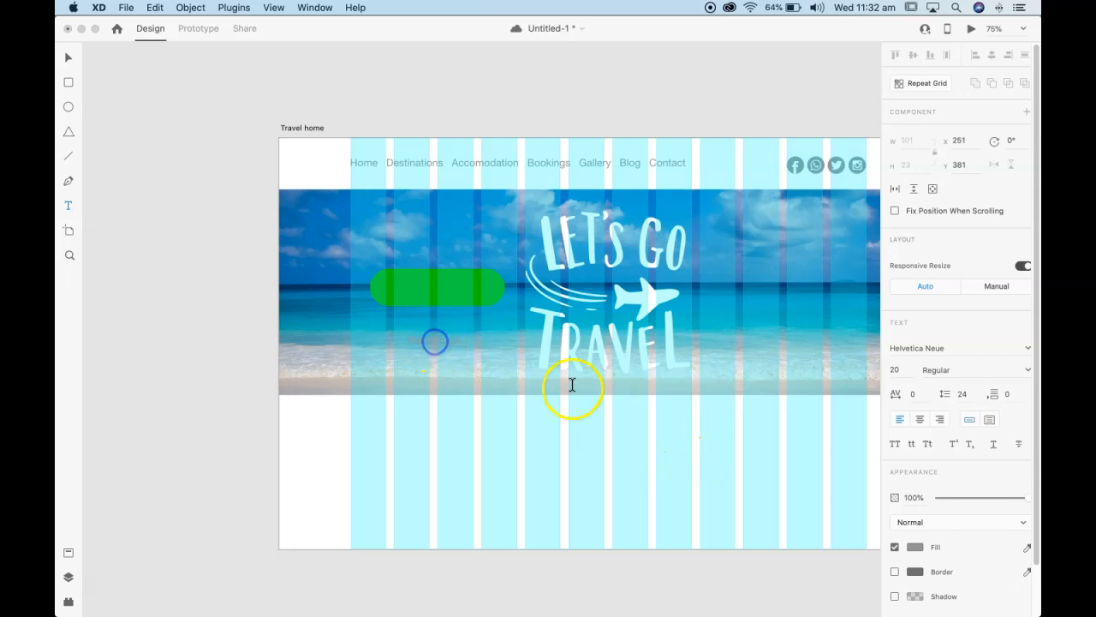
- Set the whole "Places to go" text to size 26 in the Bold style
key(super+a)
key(super+shift+period)
key(super+shift+period)
key(super+shift+period)
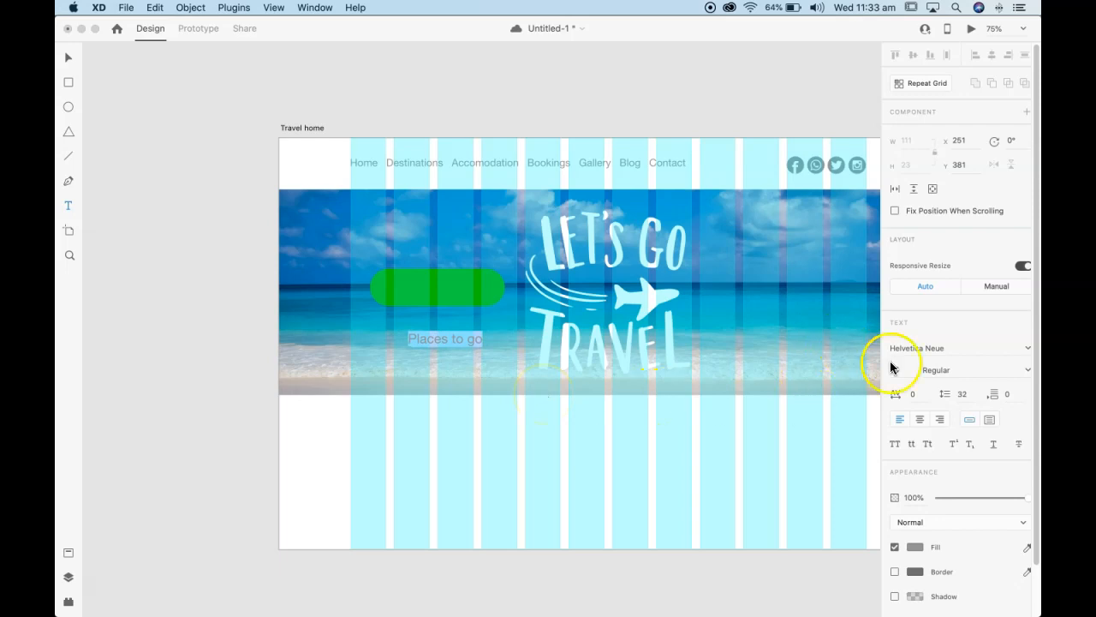
click(1026, 370)
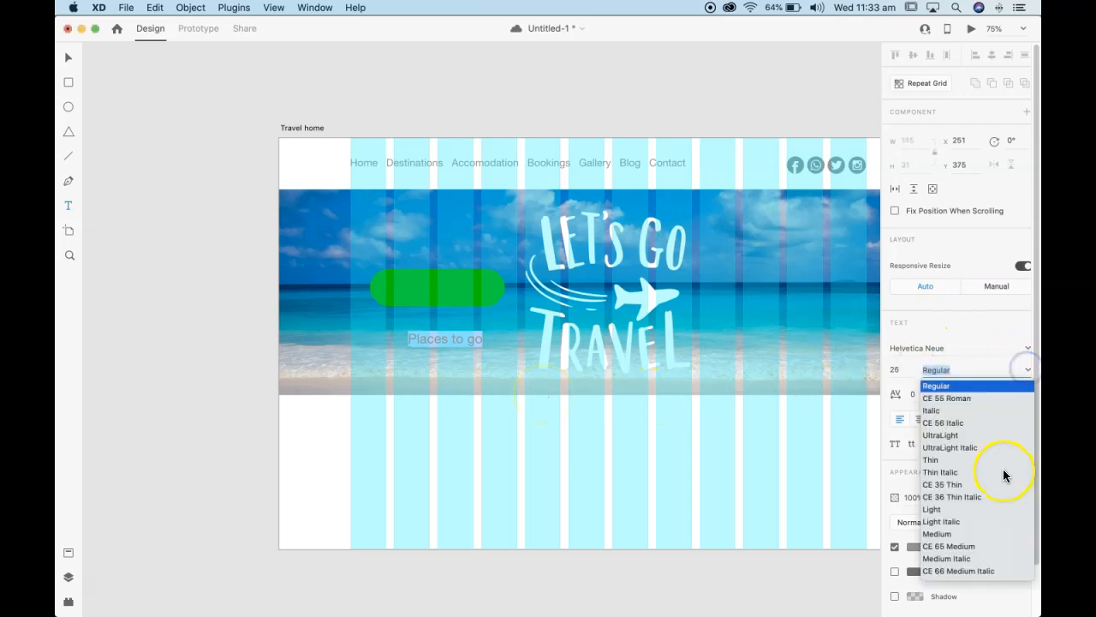
scroll(1004, 476, down, 3)
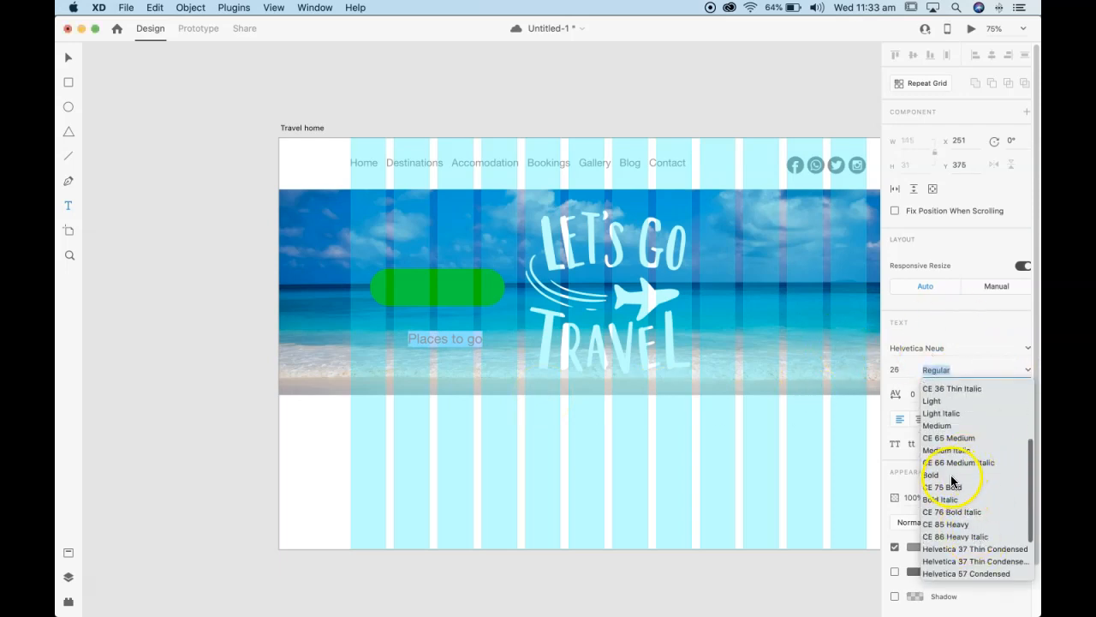
click(952, 476)
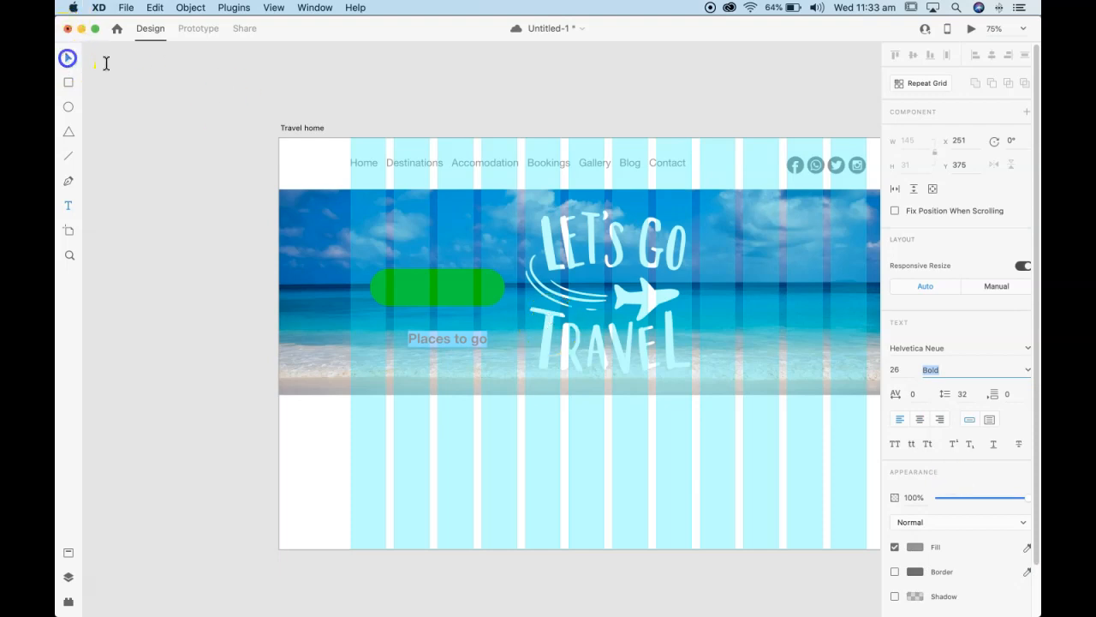
- Move the "Places to go" text onto the green button and set its fill to white, #FFFFFF
click(403, 294)
drag(447, 338, 449, 285)
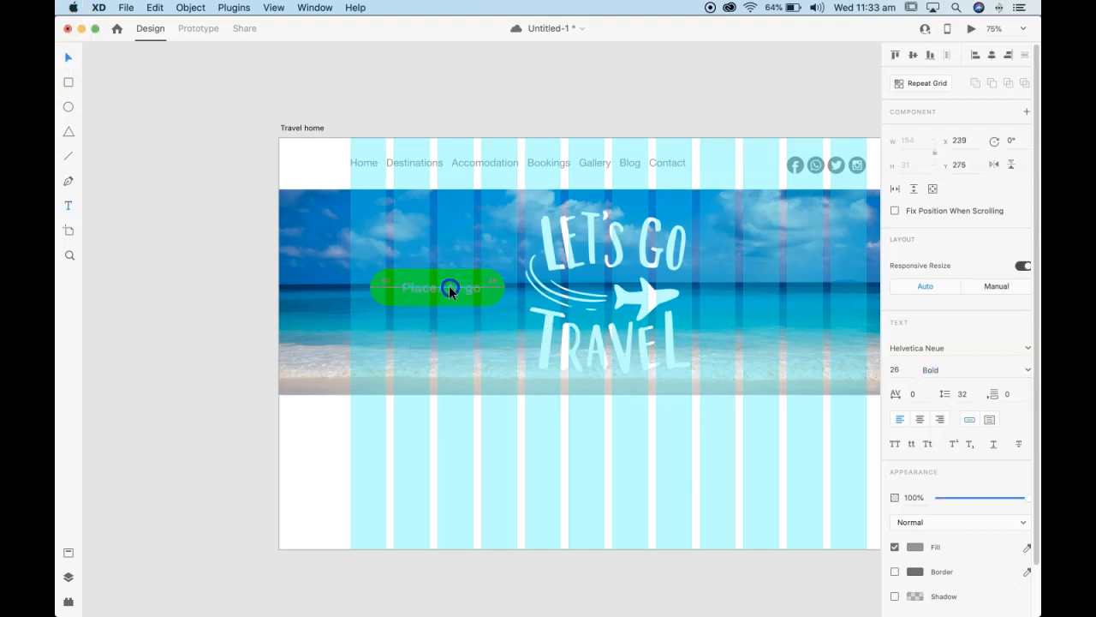
click(915, 549)
drag(819, 446, 688, 387)
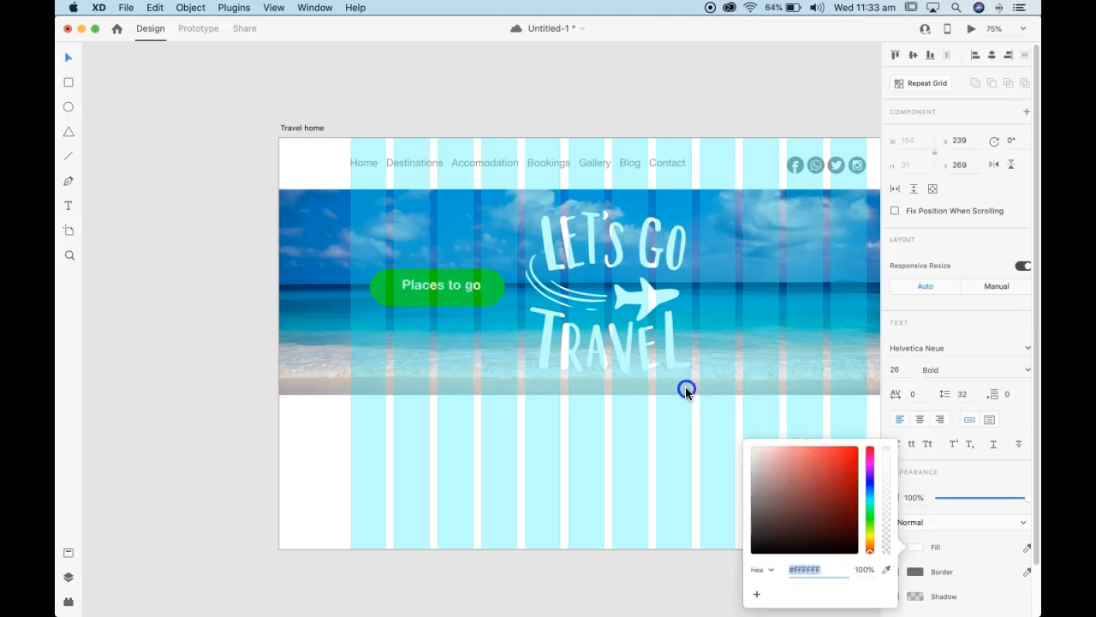
- Align the "Places to go" text and the green button to each other's centres, both vertically and horizontally
click(440, 273)
shift+click(431, 287)
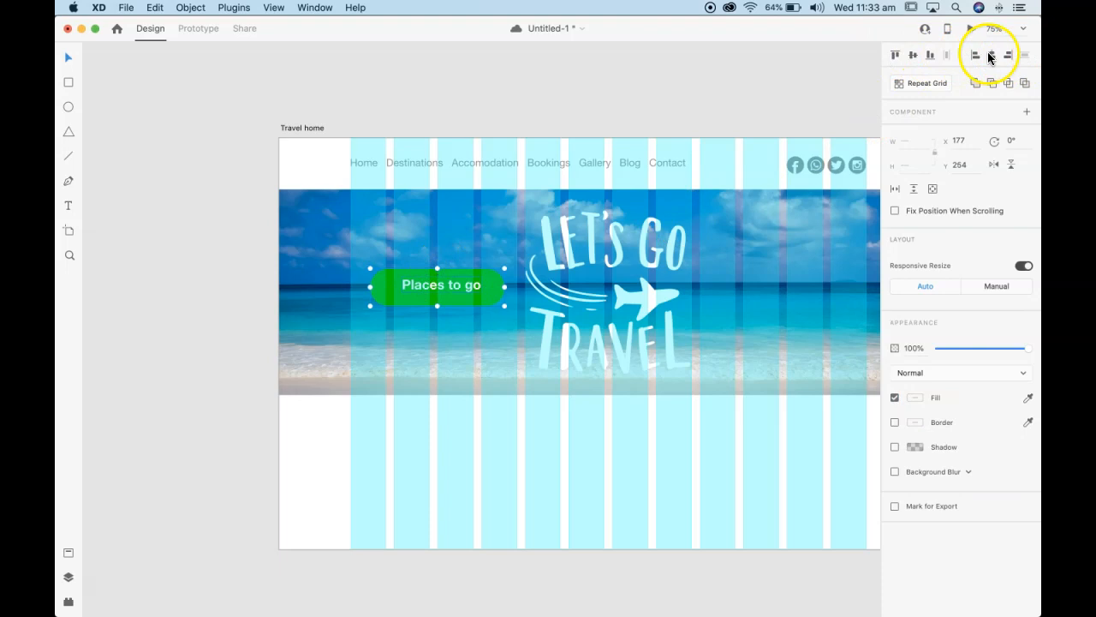
click(913, 55)
click(992, 54)
click(592, 68)
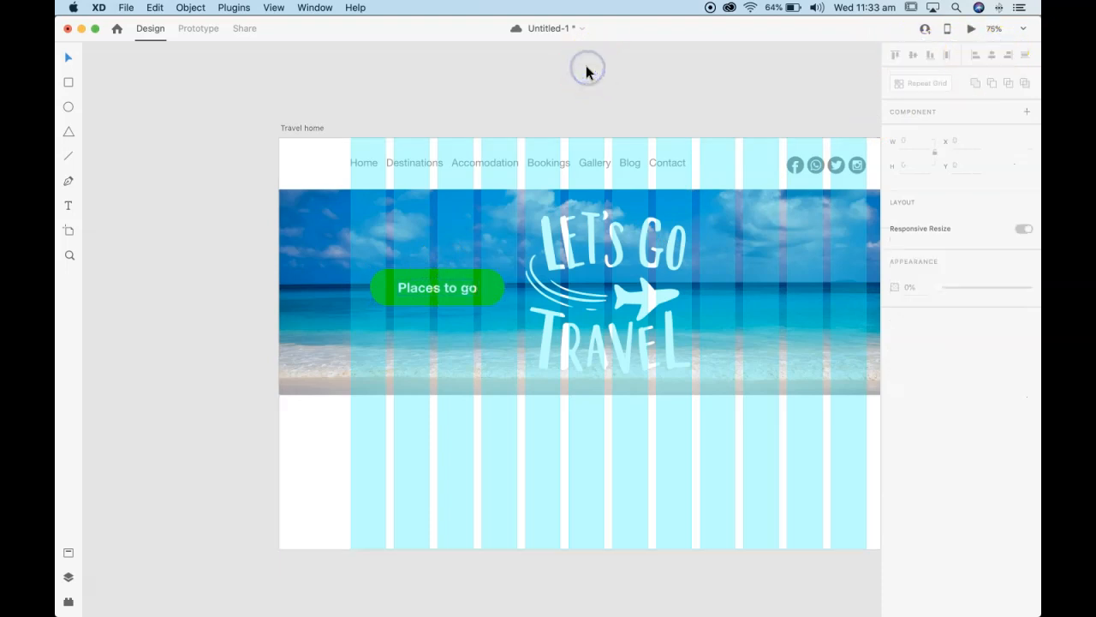
- Group the "Places to go" text with its green button shape
click(414, 274)
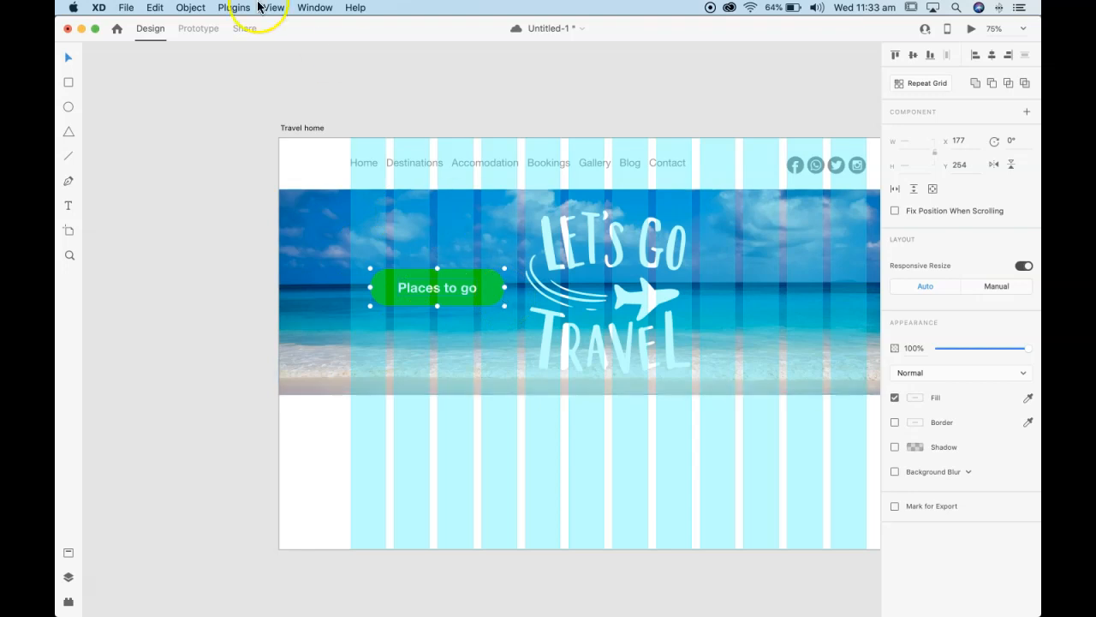
click(200, 7)
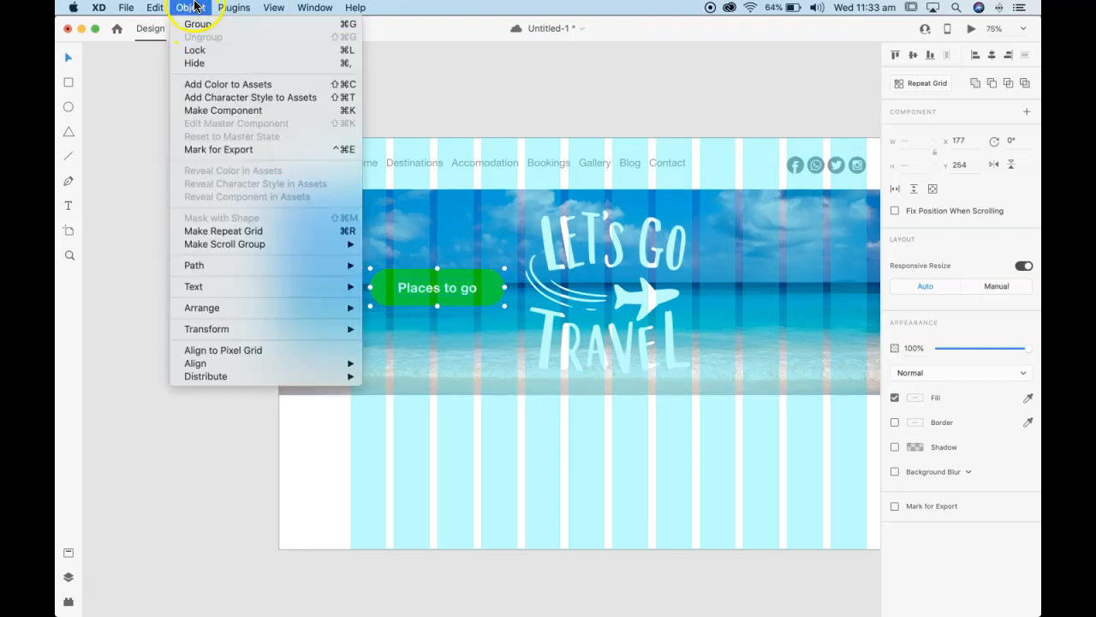
click(190, 8)
key(super+g)
click(503, 271)
drag(456, 291, 479, 348)
key(super+z)
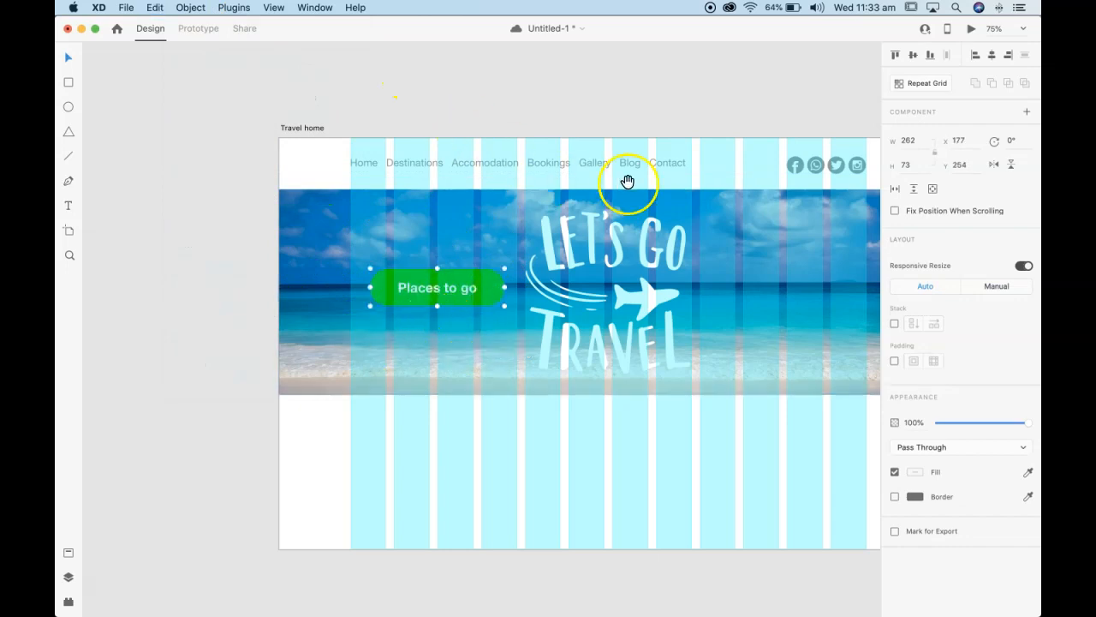
- Duplicate the "Places to go" button group level with the original, right of the lettering at X 849
scroll(626, 179, right, 3)
drag(308, 286, 651, 286)
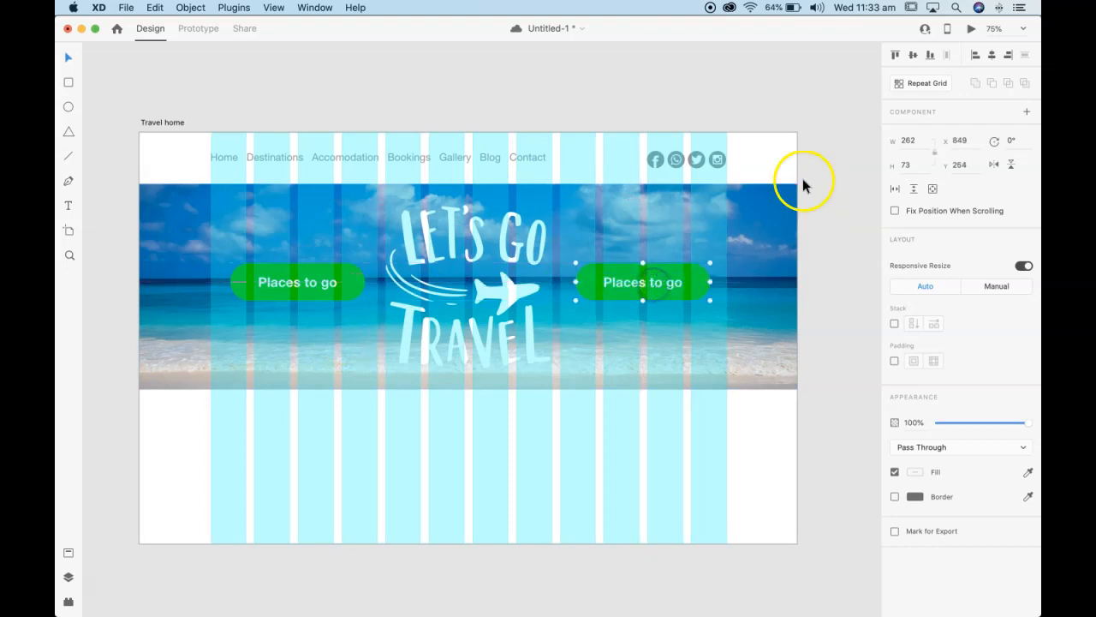
click(659, 93)
- Change the fill of the duplicated button's shape from green to light blue
click(591, 282)
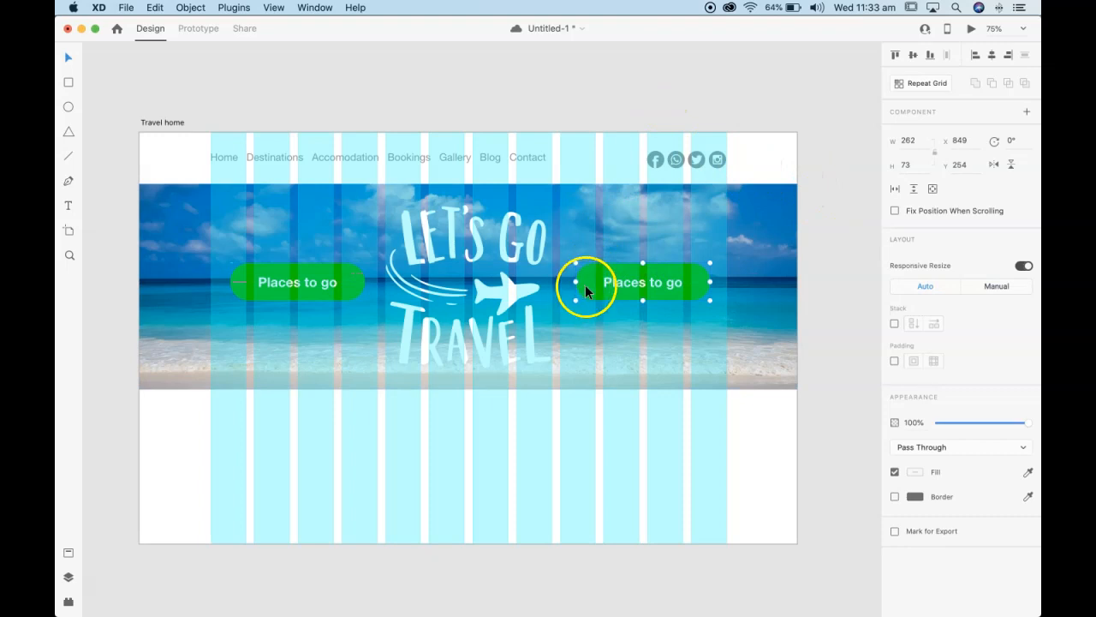
double_click(586, 284)
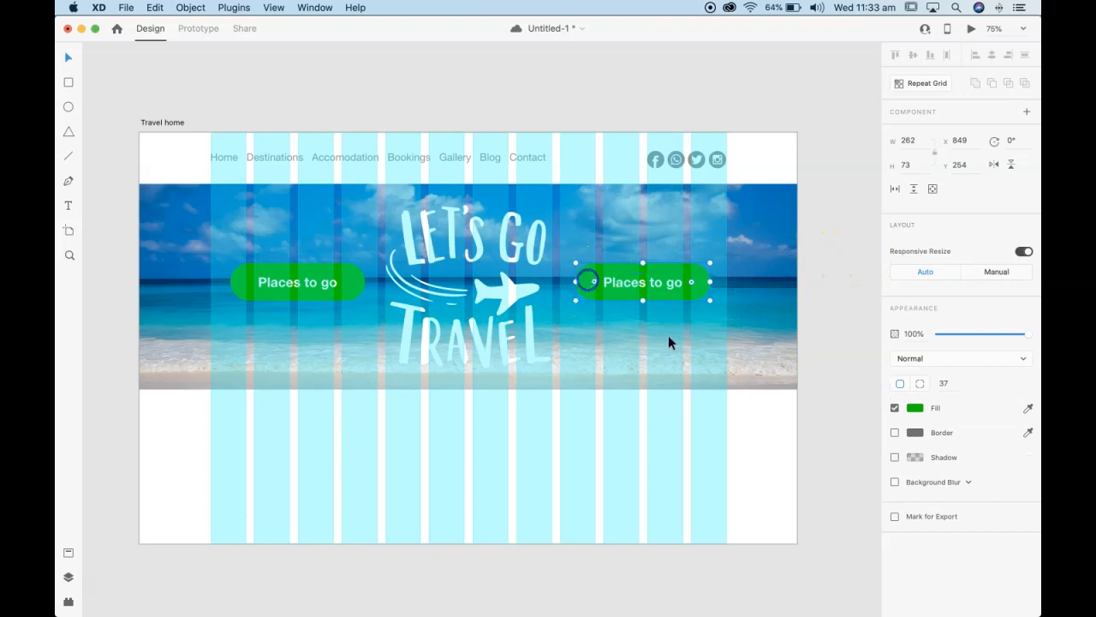
click(913, 407)
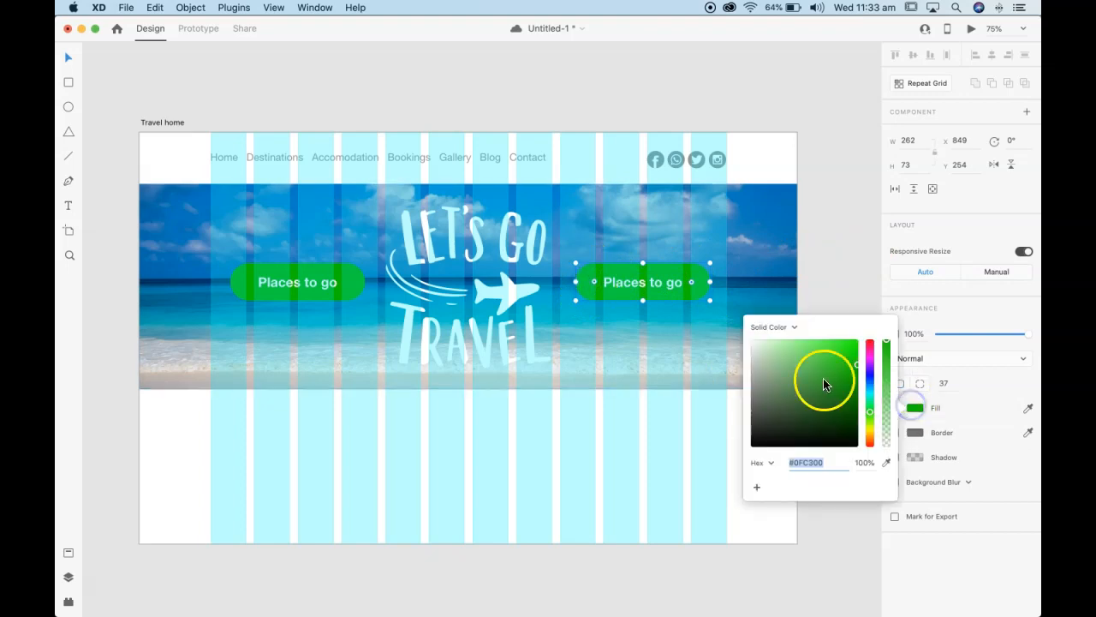
drag(870, 366, 815, 339)
click(825, 276)
- Change the blue button's text to "Get in contact" and centre it horizontally on the button shape
click(650, 282)
double_click(651, 282)
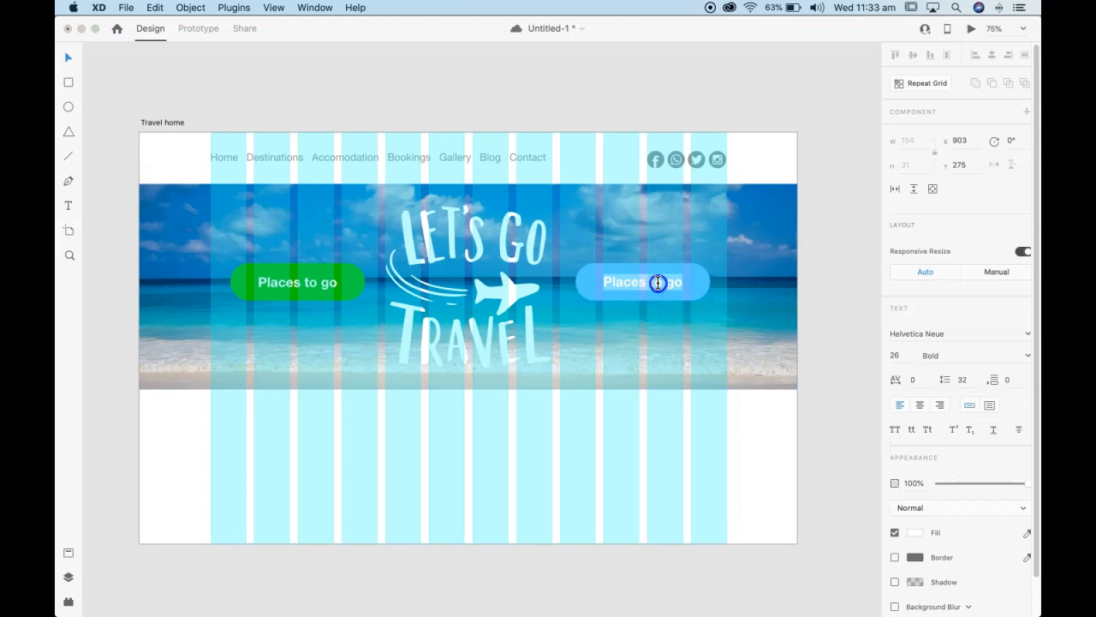
text(Get in contact)
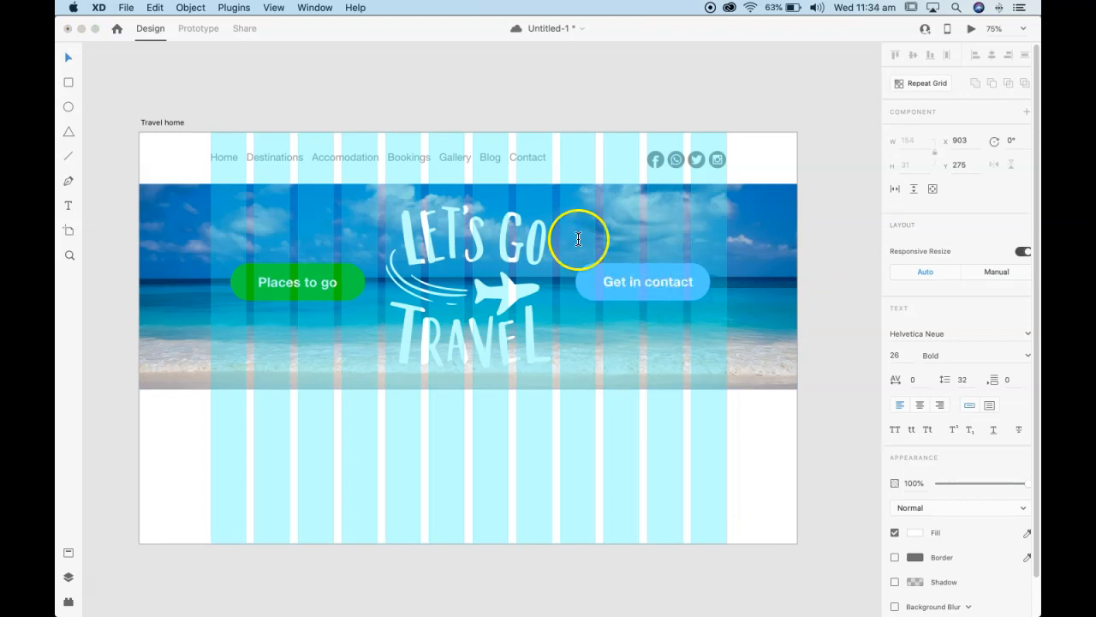
click(630, 265)
click(991, 53)
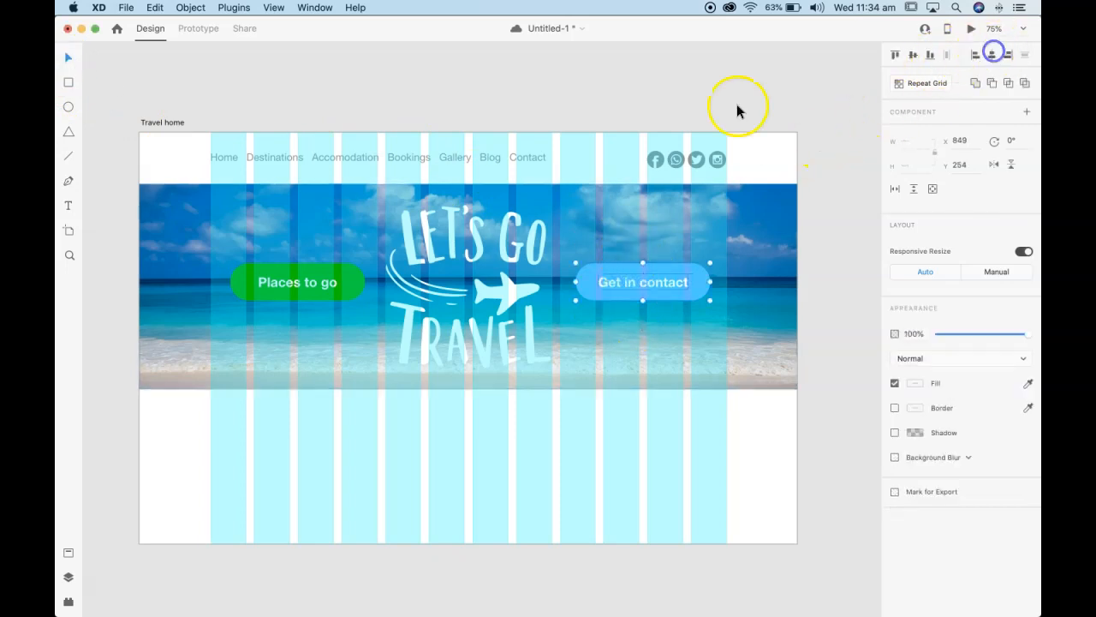
click(720, 87)
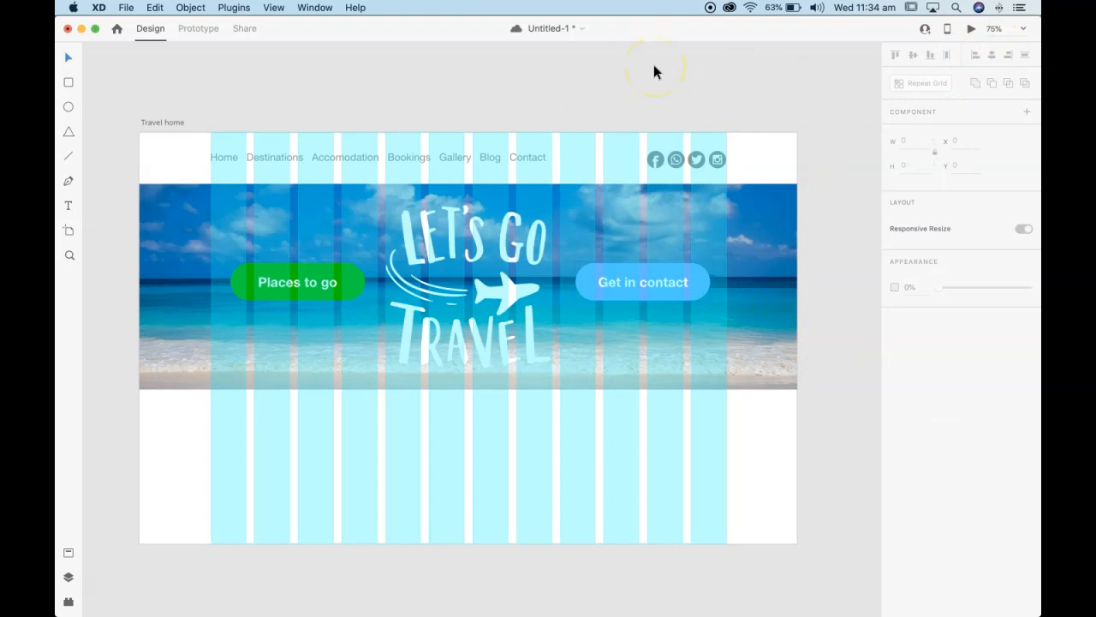
- Hide the layout grid on the Travel home artboard and bring the empty area below the banner into view
key(shift+super+apostrophe)
click(579, 76)
drag(622, 429, 608, 356)
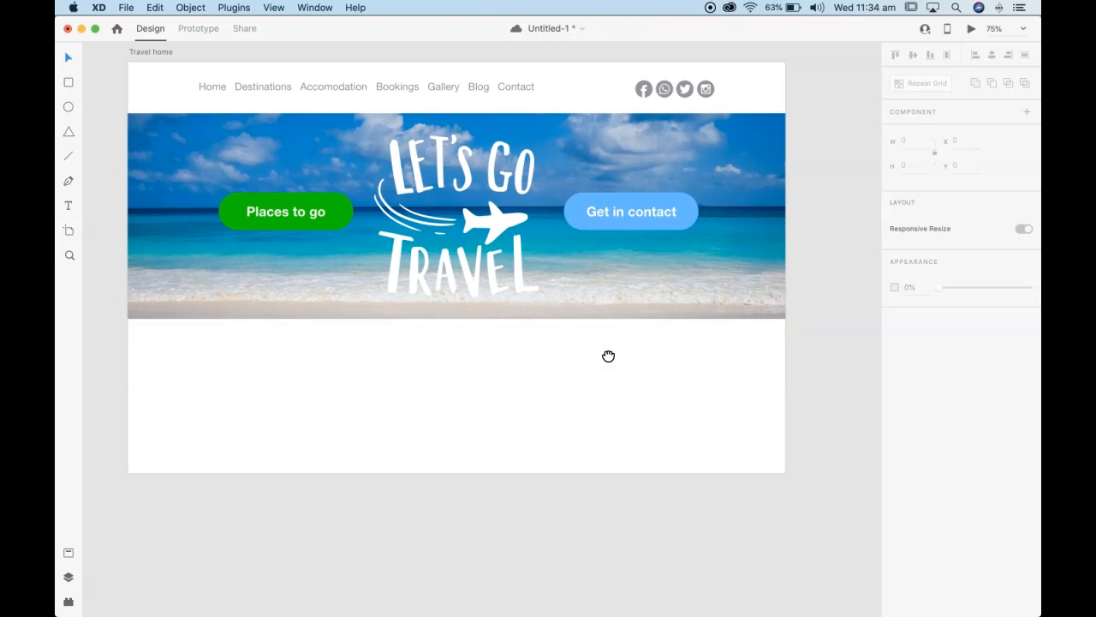
- Show the layout grid and extend the Travel home artboard downward to a height of about 1121 px
key(shift+super+apostrophe)
drag(445, 268, 498, 387)
drag(575, 321, 553, 222)
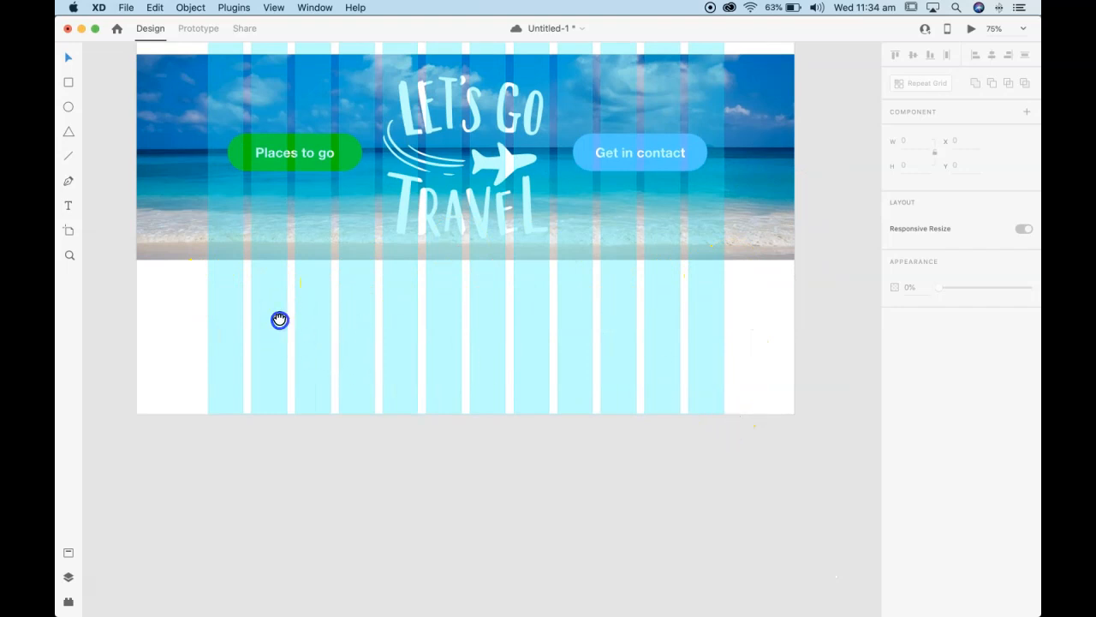
drag(279, 320, 311, 402)
click(181, 76)
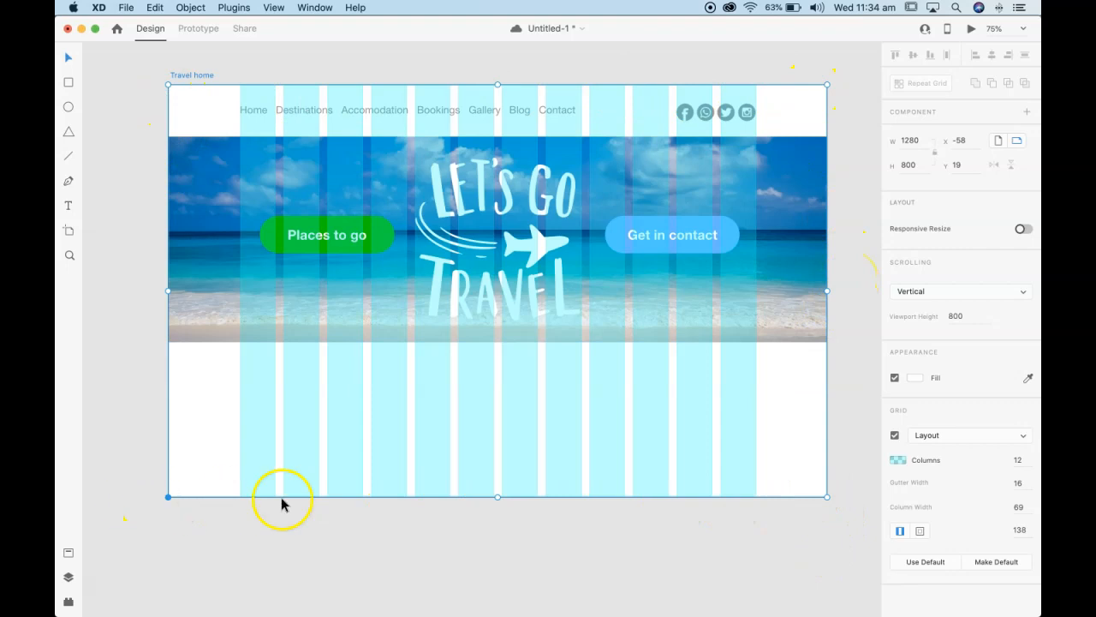
drag(698, 524, 712, 349)
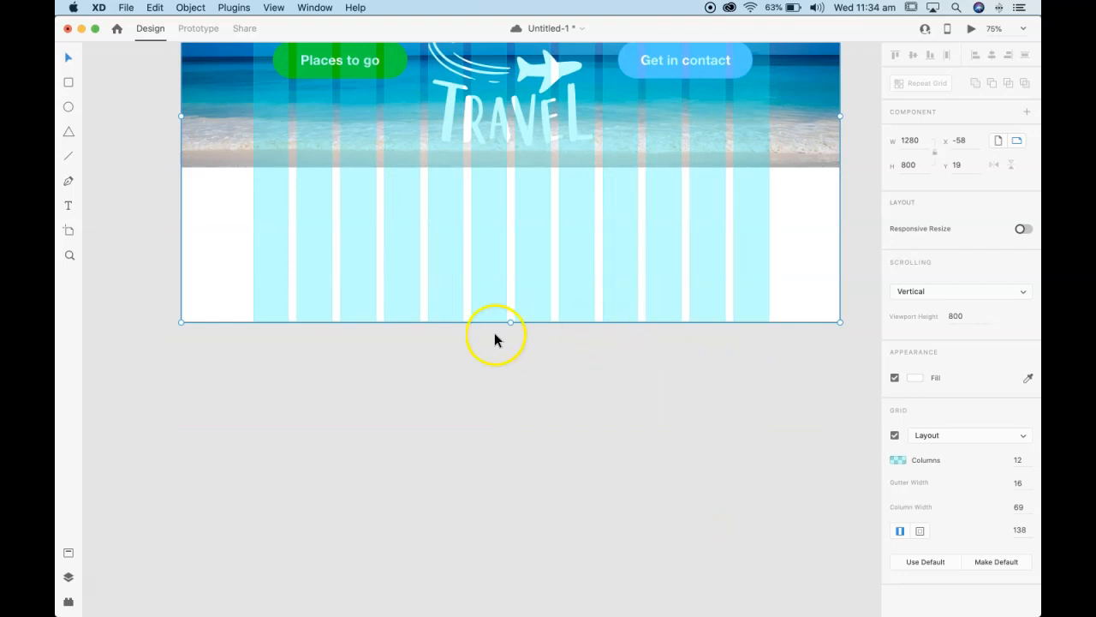
drag(511, 321, 550, 591)
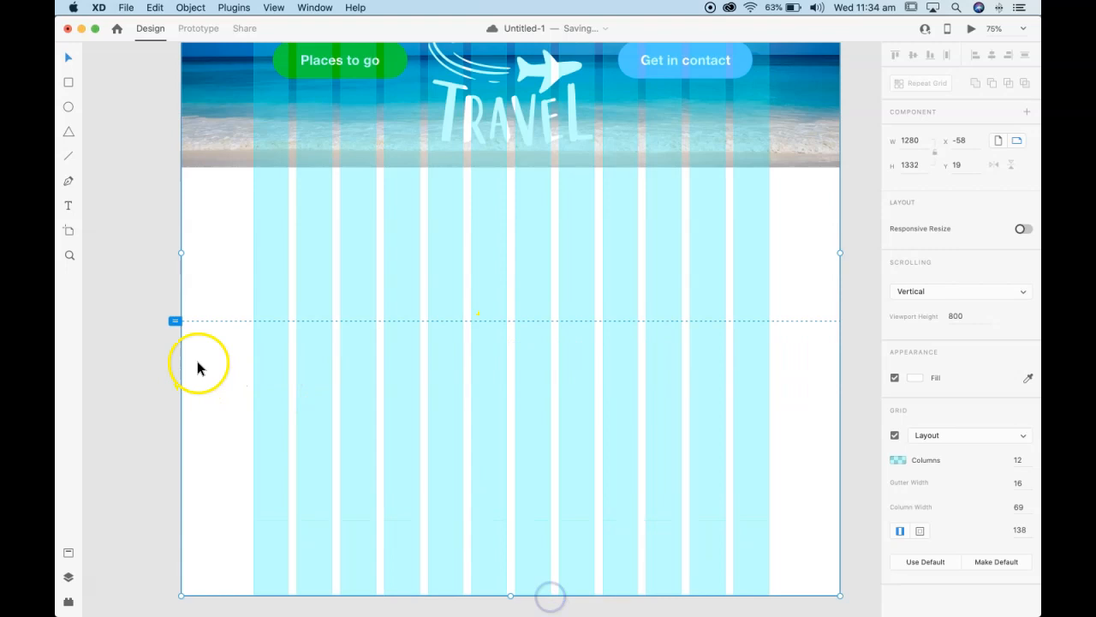
drag(702, 359, 701, 299)
drag(508, 534, 506, 426)
drag(536, 329, 549, 434)
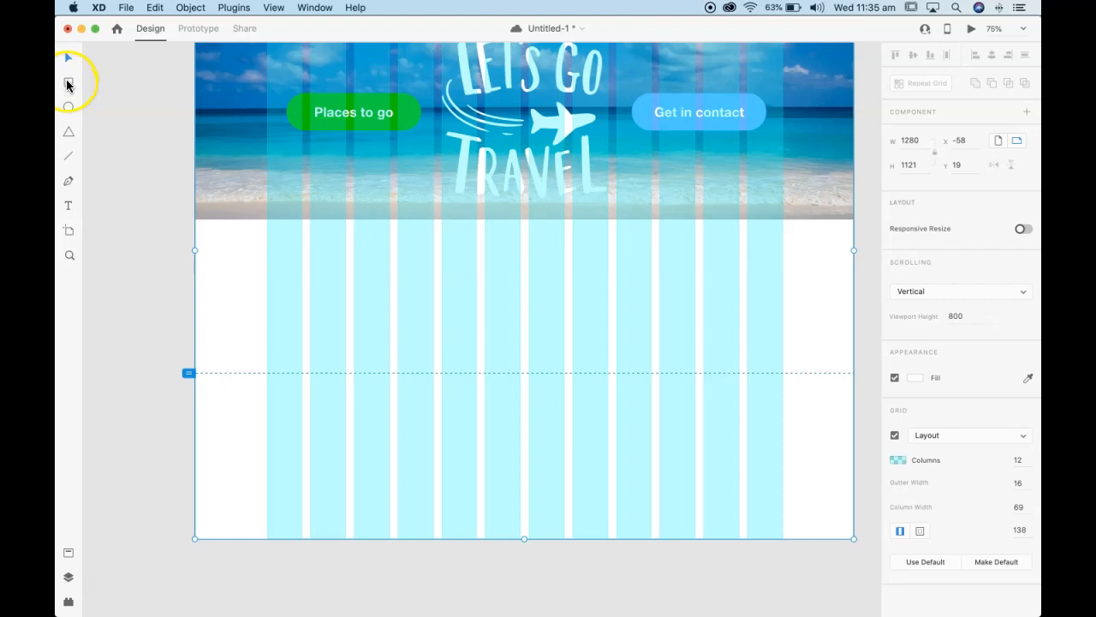
- Add a text area about 324 by 70 px centred below the banner, reading "Places to visit"
click(68, 83)
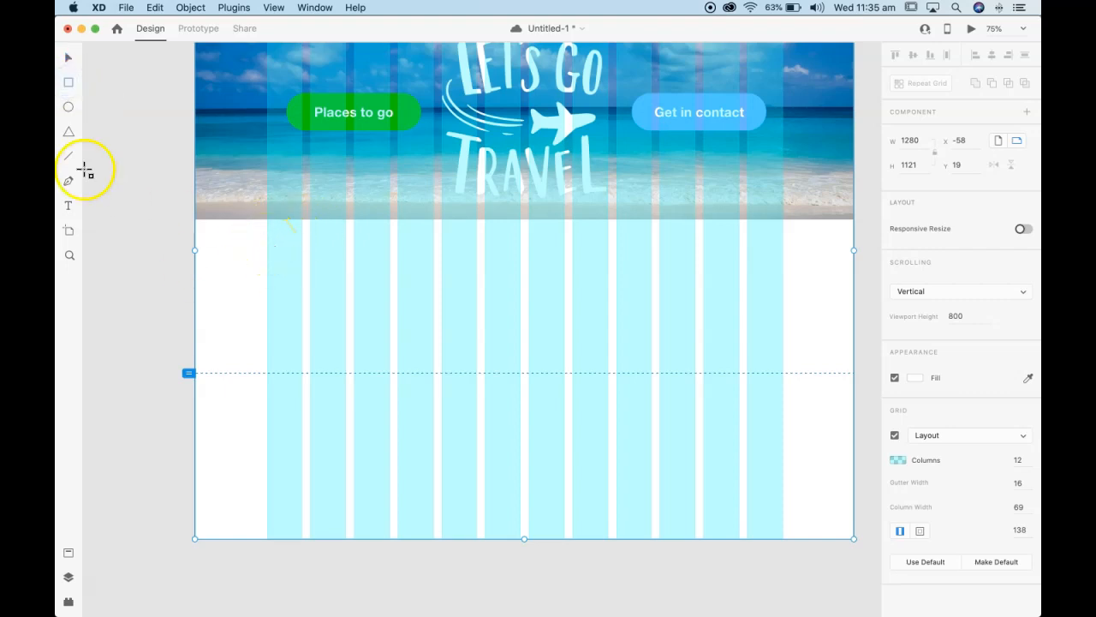
click(69, 206)
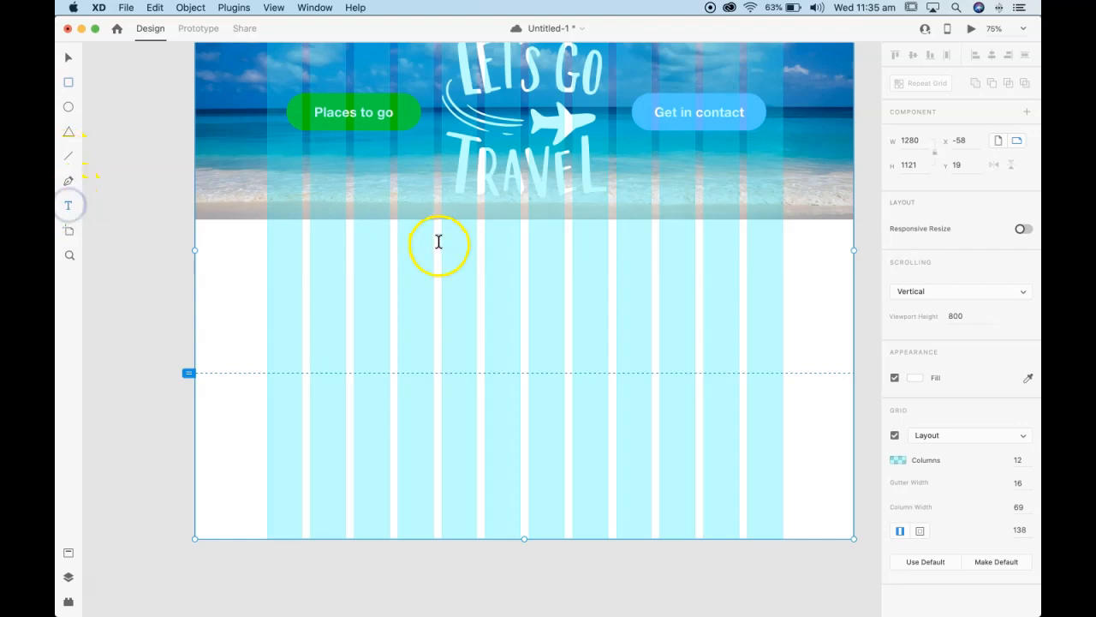
drag(442, 240, 604, 278)
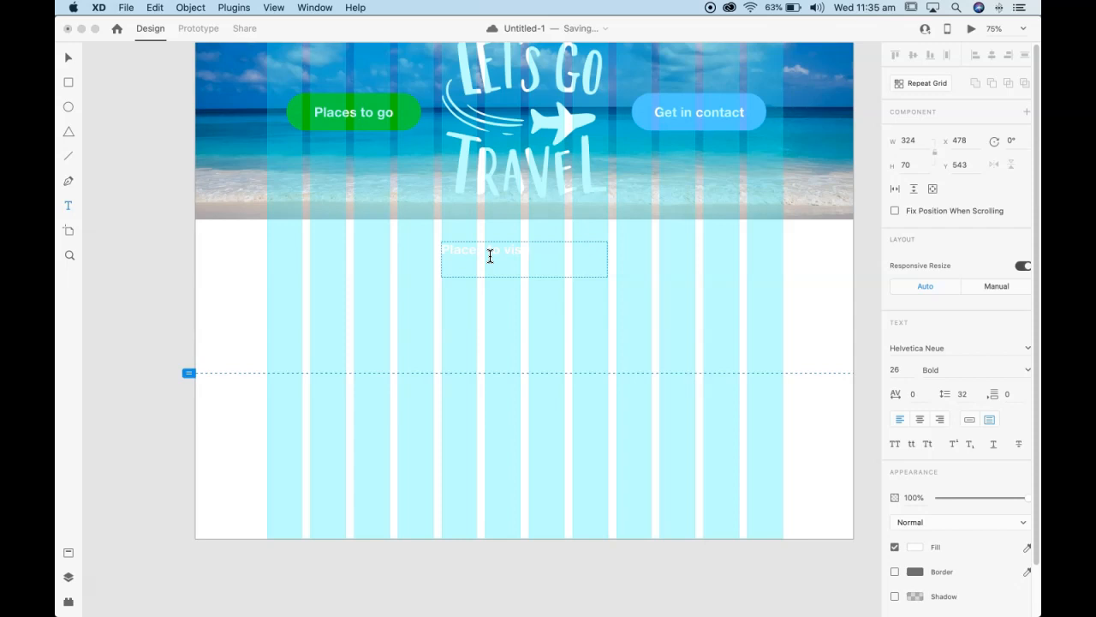
- Format the "Places to visit" heading with grey fill #AAAAAA, all uppercase letters and centred alignment
key(super+a)
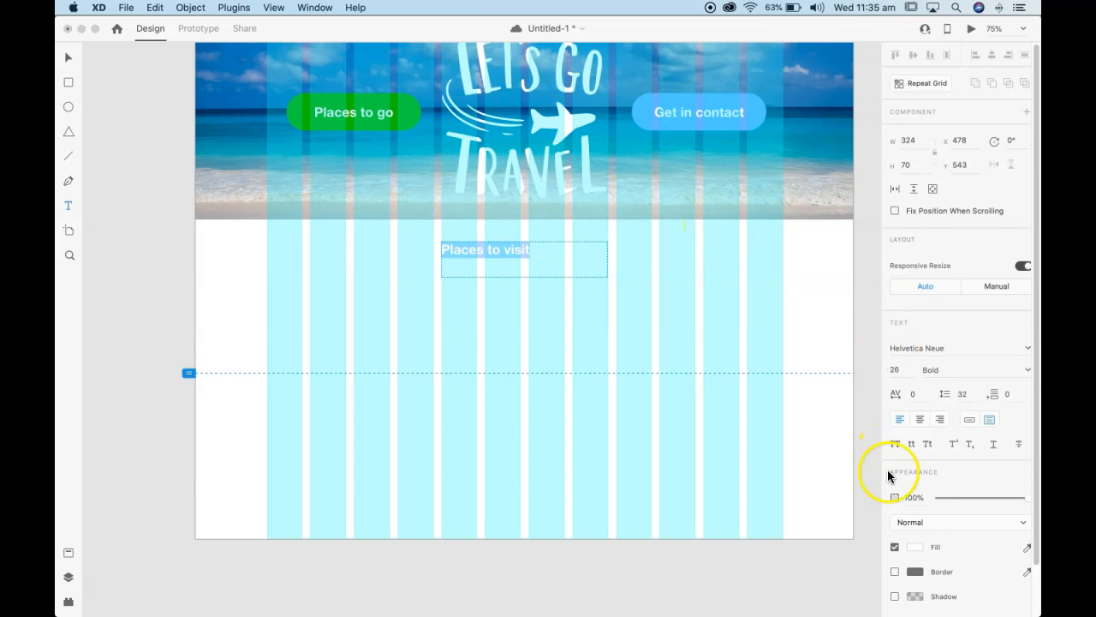
click(913, 547)
mouse_move(815, 502)
mouse_down()
mouse_move(732, 488)
mouse_move(727, 468)
mouse_move(722, 479)
mouse_up()
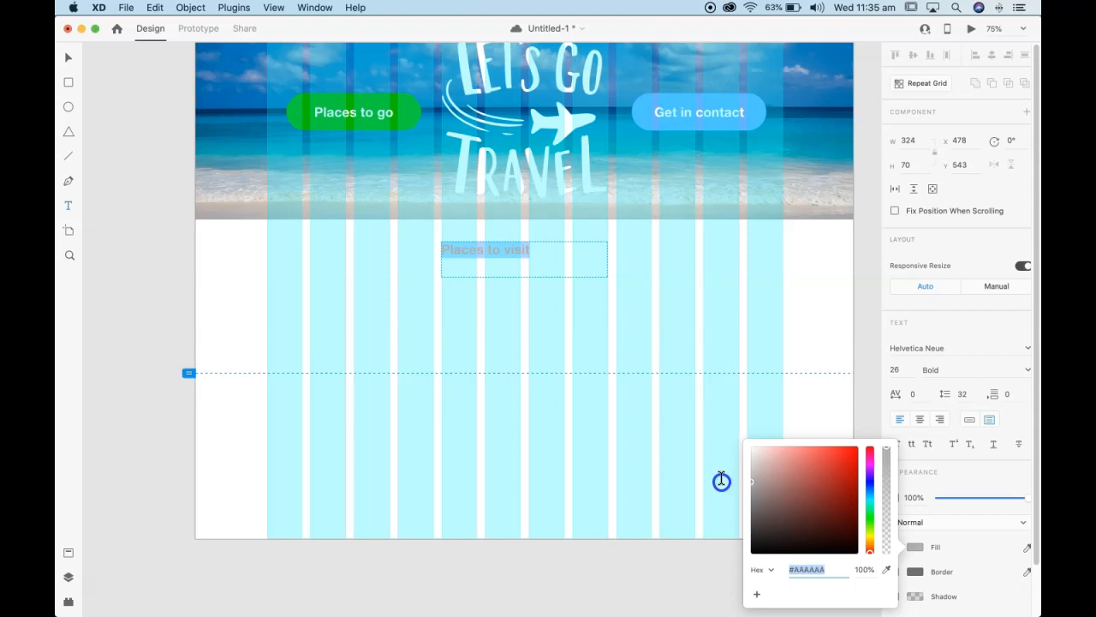
click(974, 469)
click(894, 442)
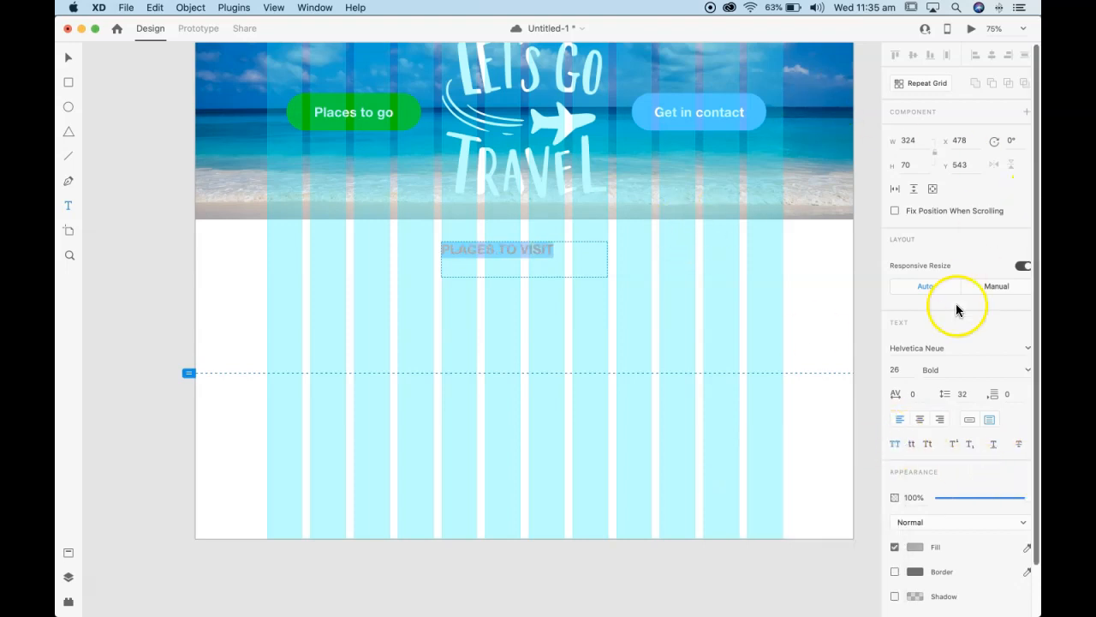
click(919, 419)
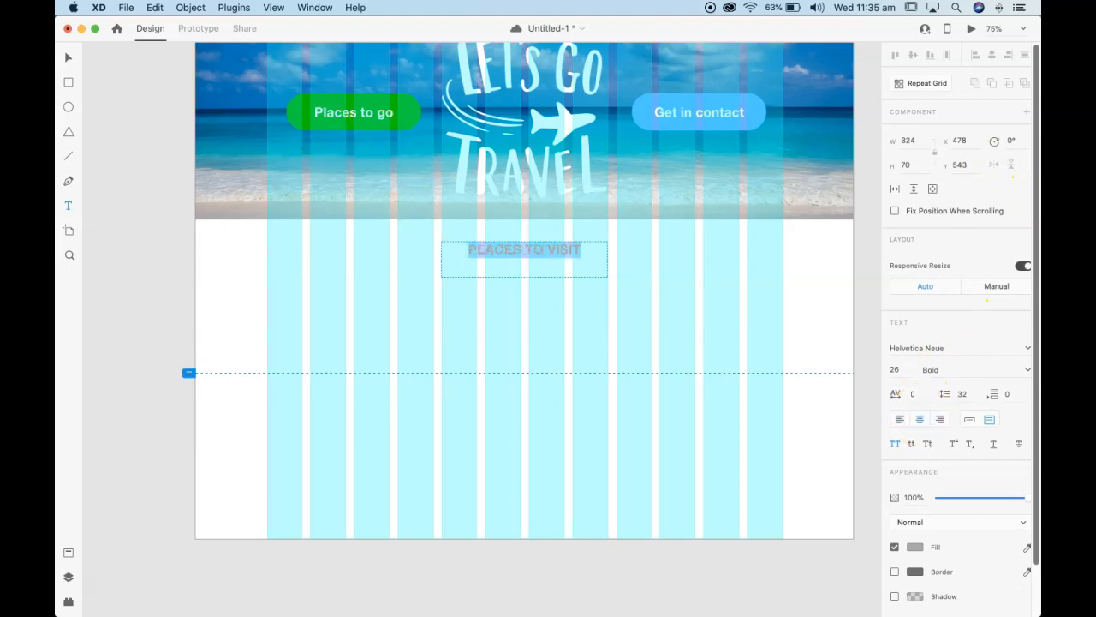
- Shorten the heading's text area to about 34 px high
click(69, 57)
drag(524, 275, 523, 260)
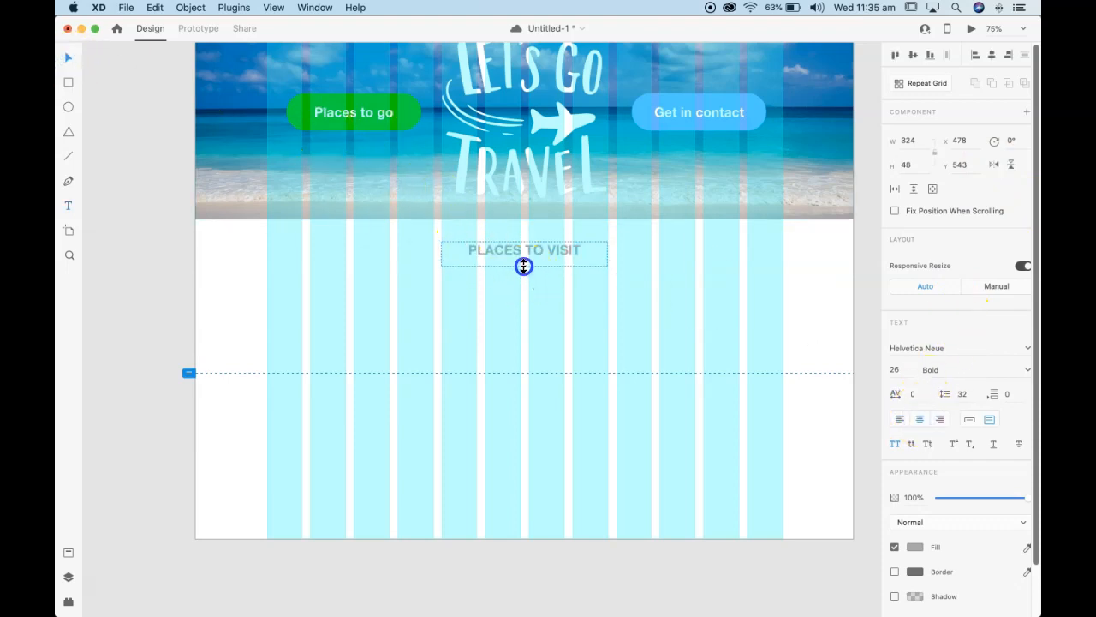
click(139, 107)
- Draw a horizontal line about 340 px long left of the heading, starting at the grid's first column and level with the text
click(68, 156)
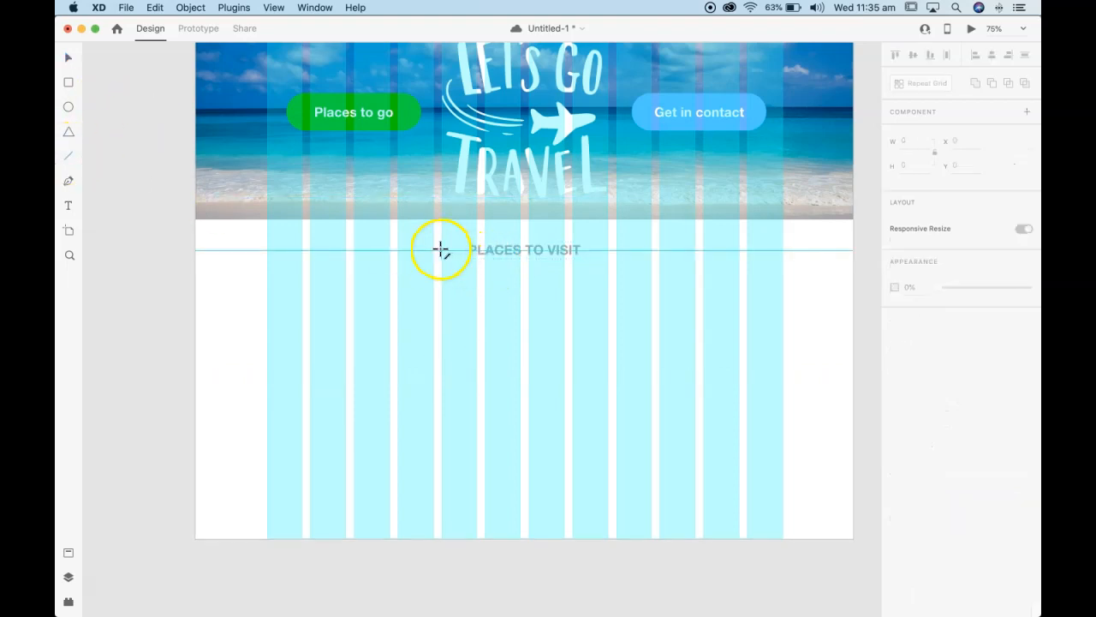
drag(440, 249, 270, 248)
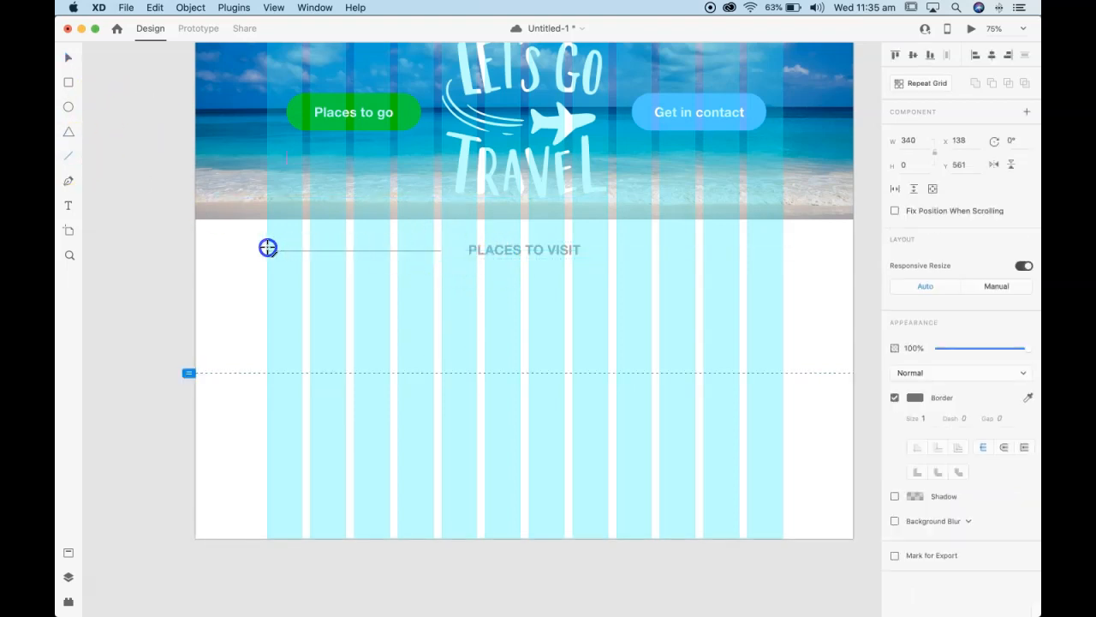
click(68, 58)
click(117, 91)
- Change the line's border colour to light grey #BFBFBF
click(436, 249)
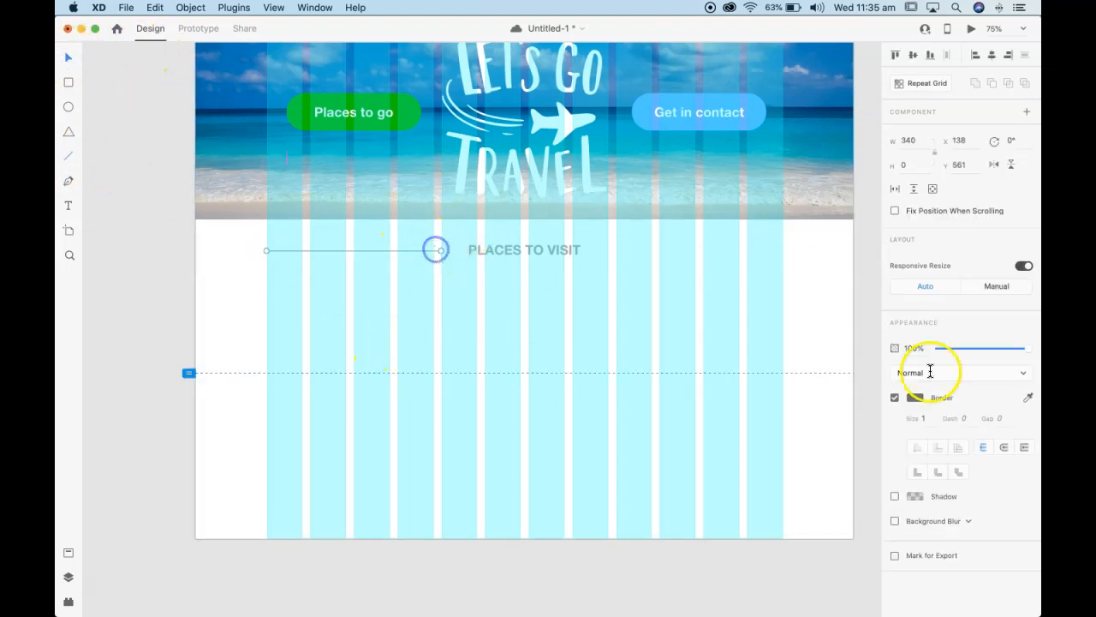
click(914, 399)
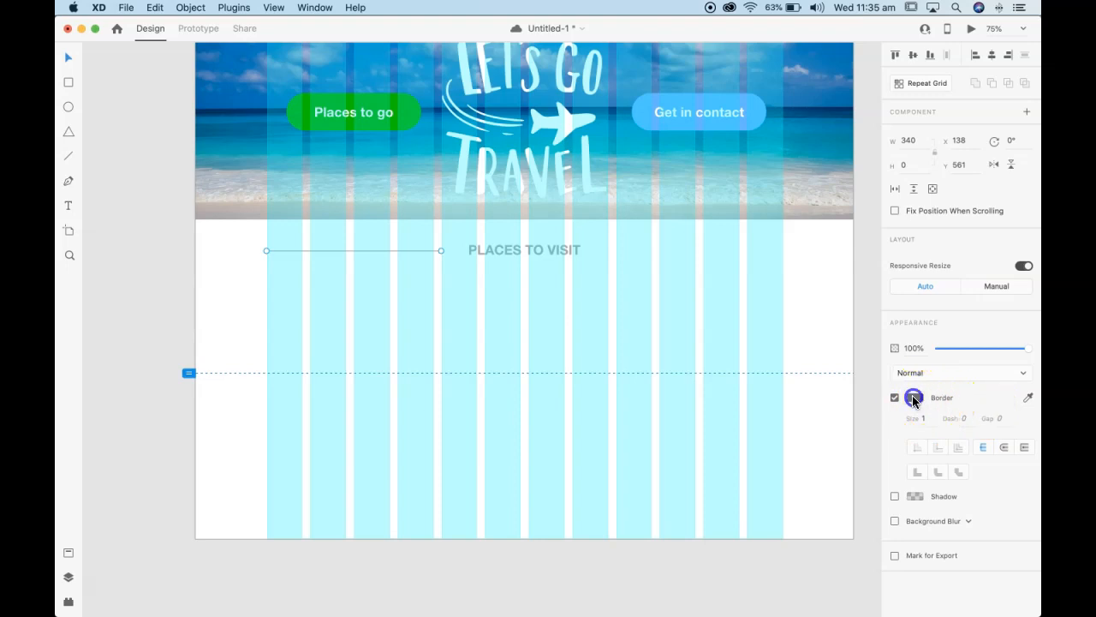
click(162, 236)
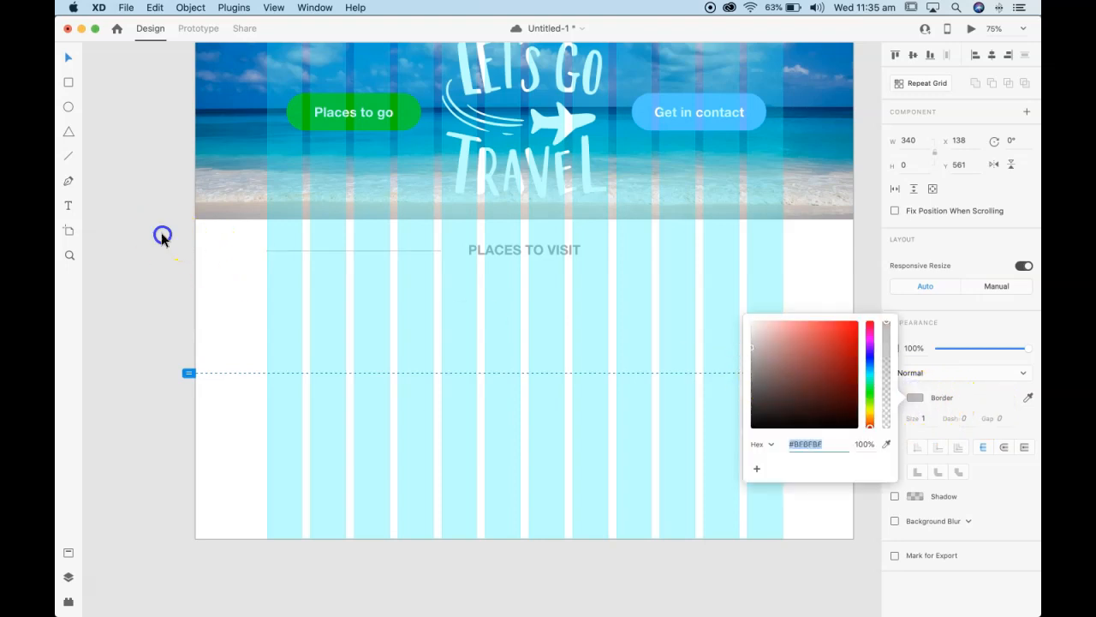
- Duplicate the grey line to the right of the heading at X 802, and group the heading with both lines
drag(306, 249, 650, 255)
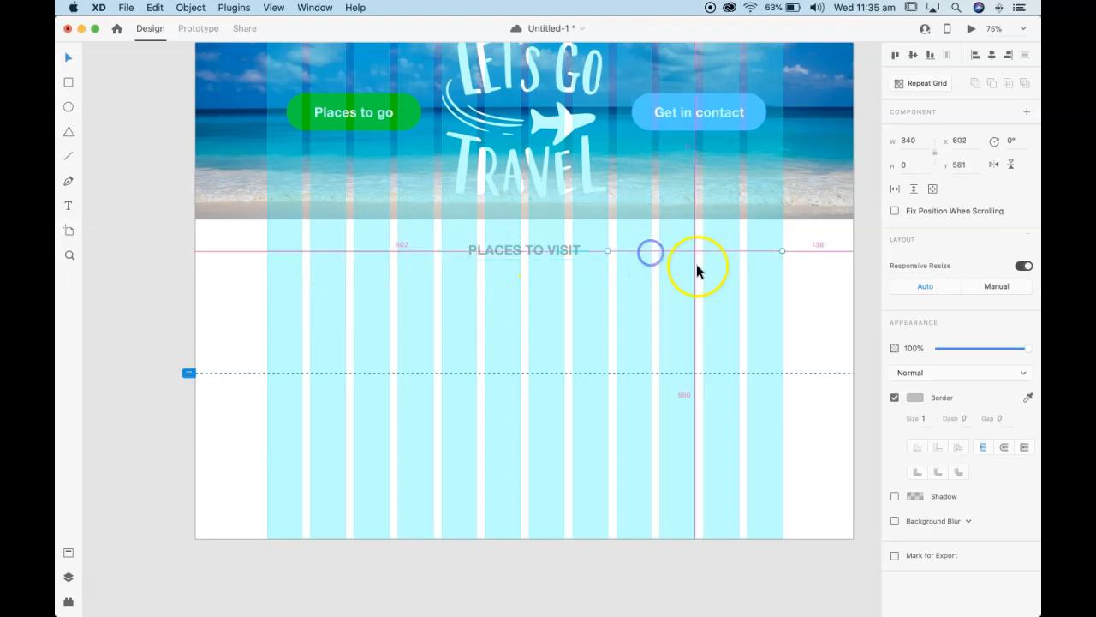
click(832, 552)
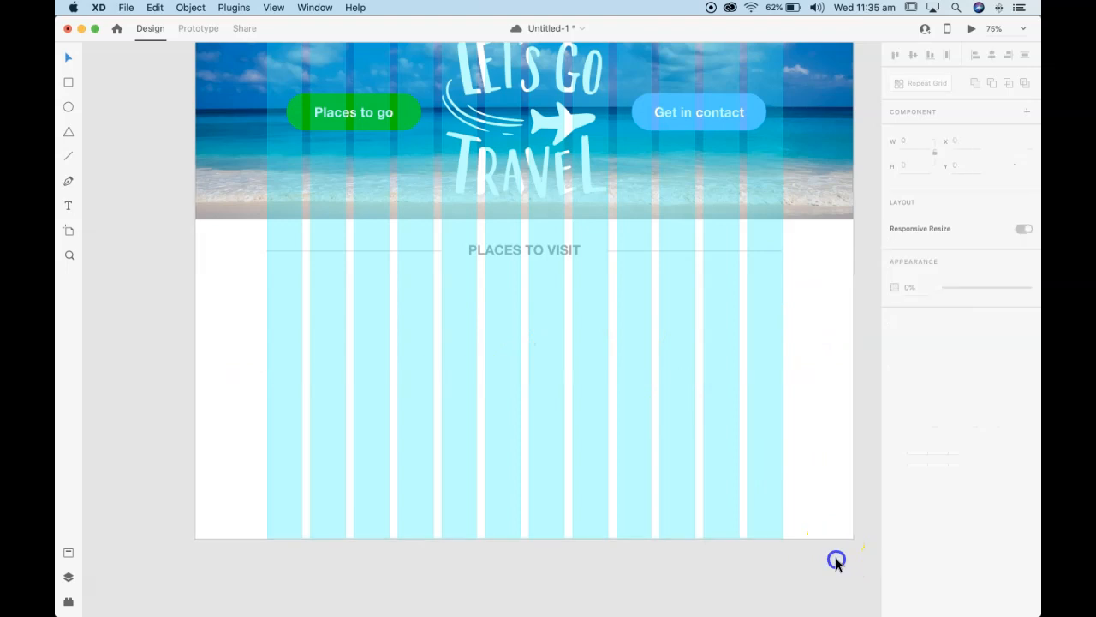
click(876, 505)
click(438, 263)
click(688, 388)
- Draw a rectangle about 324 by 181 px below the heading, spanning the first four grid columns
key(super+shift+apostrophe)
drag(516, 265, 500, 309)
click(68, 84)
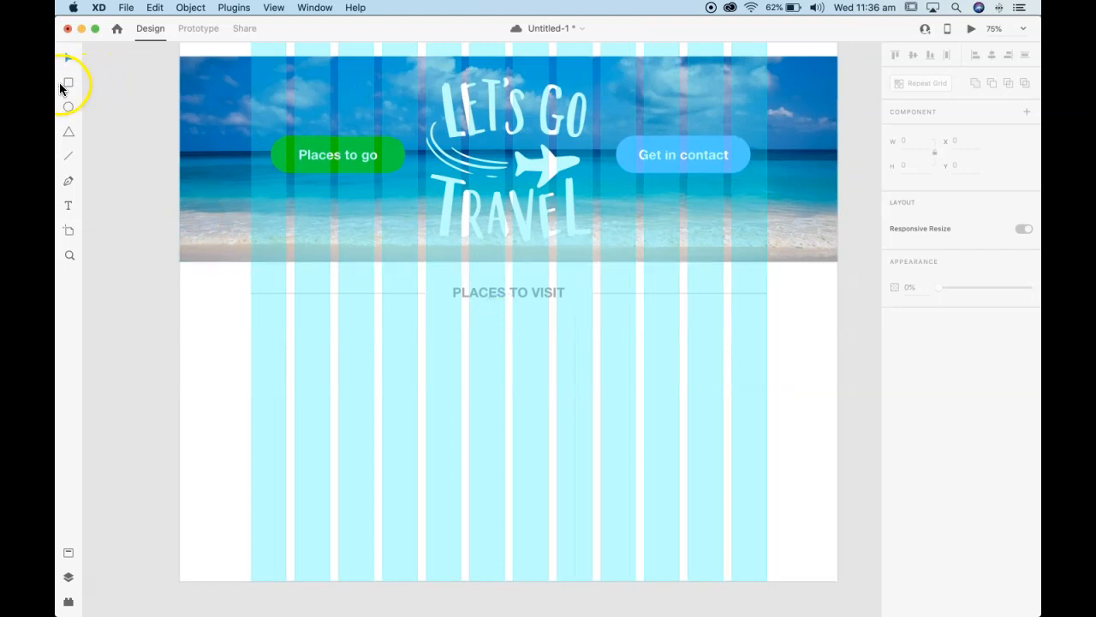
drag(260, 345, 418, 414)
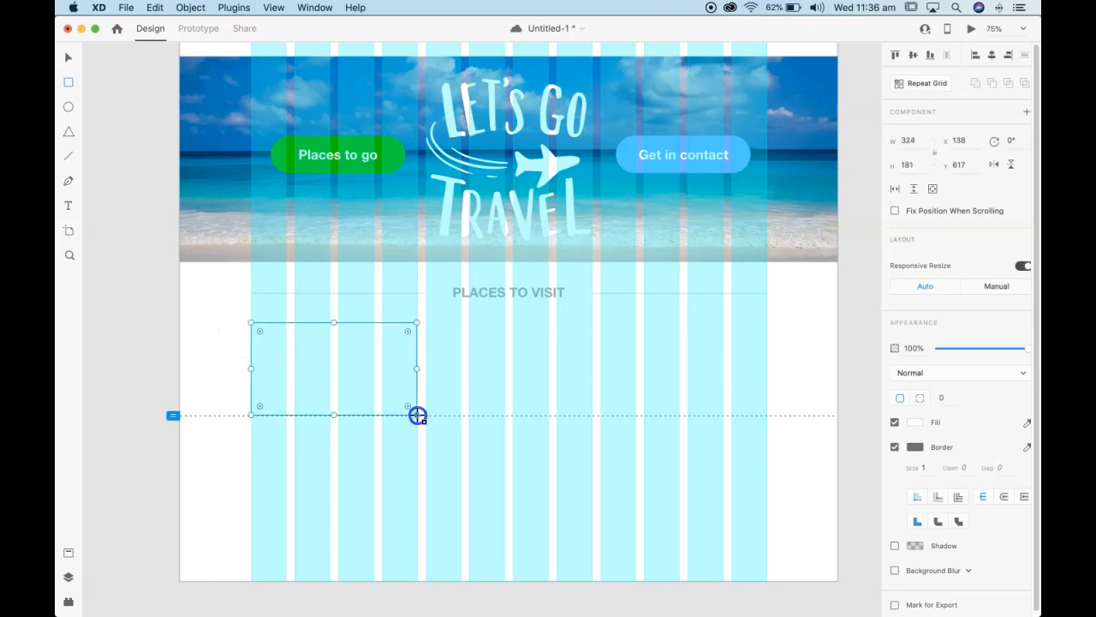
click(66, 57)
click(66, 57)
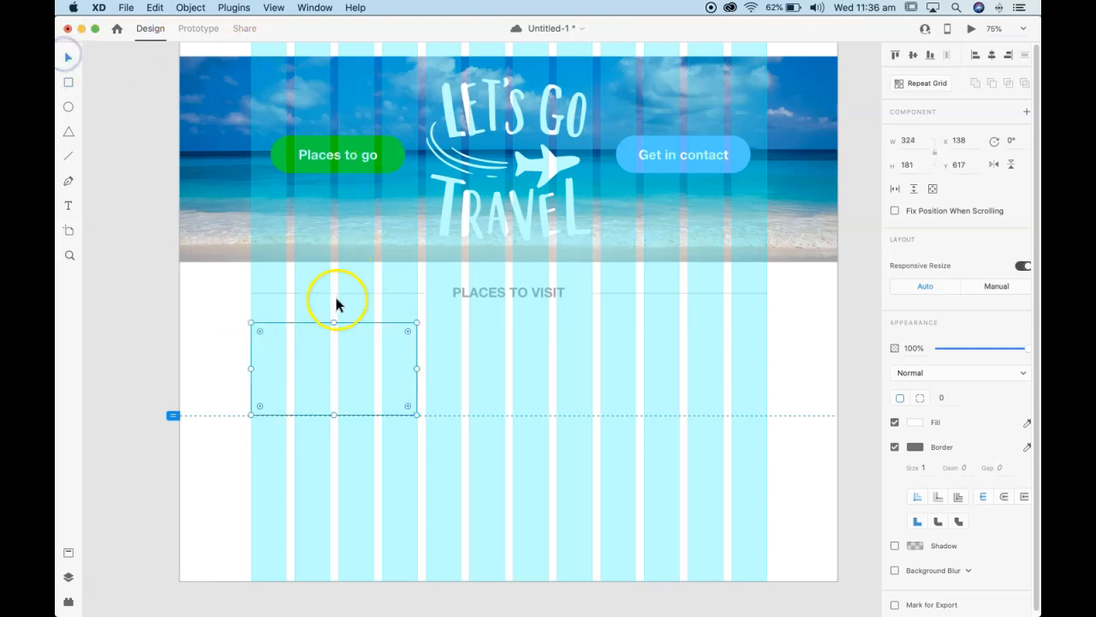
- Increase the rectangle's height to 200 px and move it up to Y 588
drag(332, 320, 386, 315)
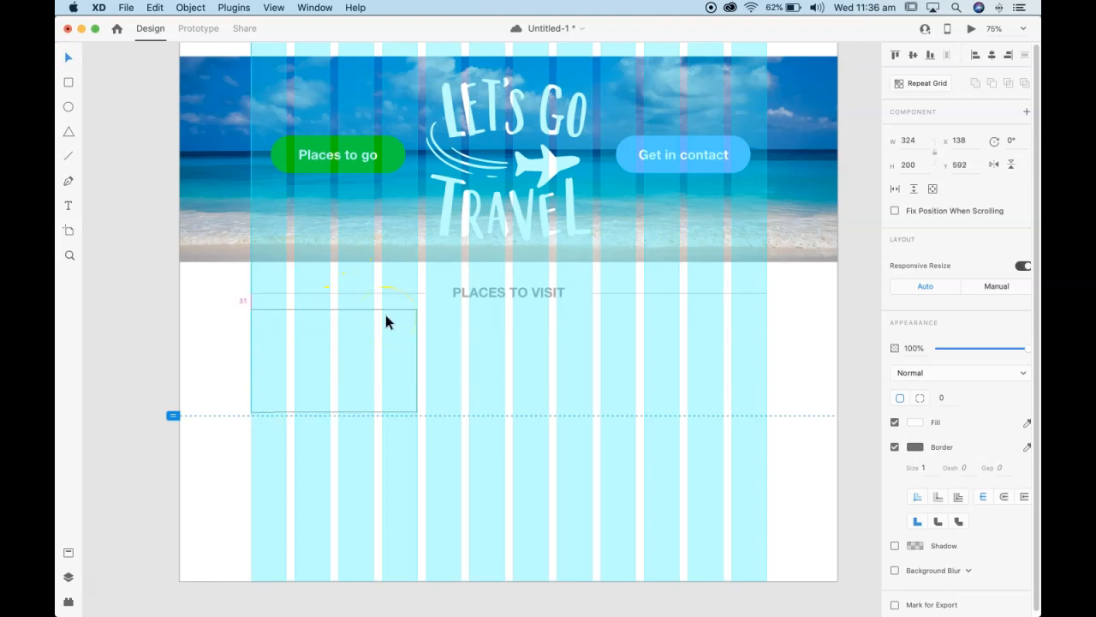
drag(447, 352, 467, 436)
drag(520, 486, 487, 431)
drag(656, 335, 637, 296)
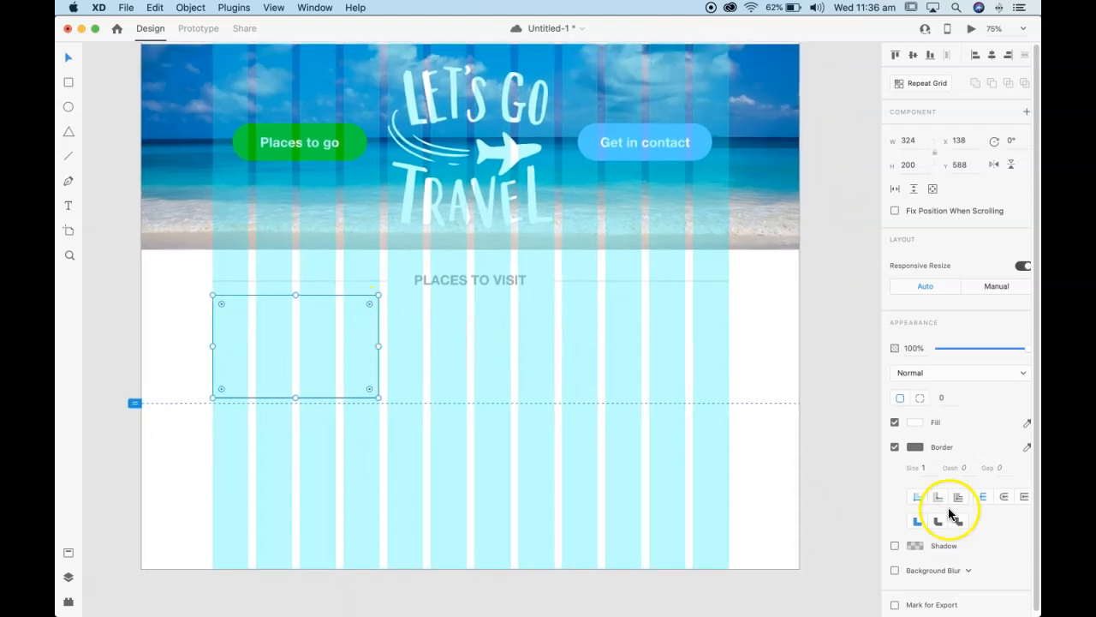
- Remove the rectangle's border and fill it with light grey
click(895, 446)
click(914, 421)
drag(814, 402, 704, 372)
click(181, 278)
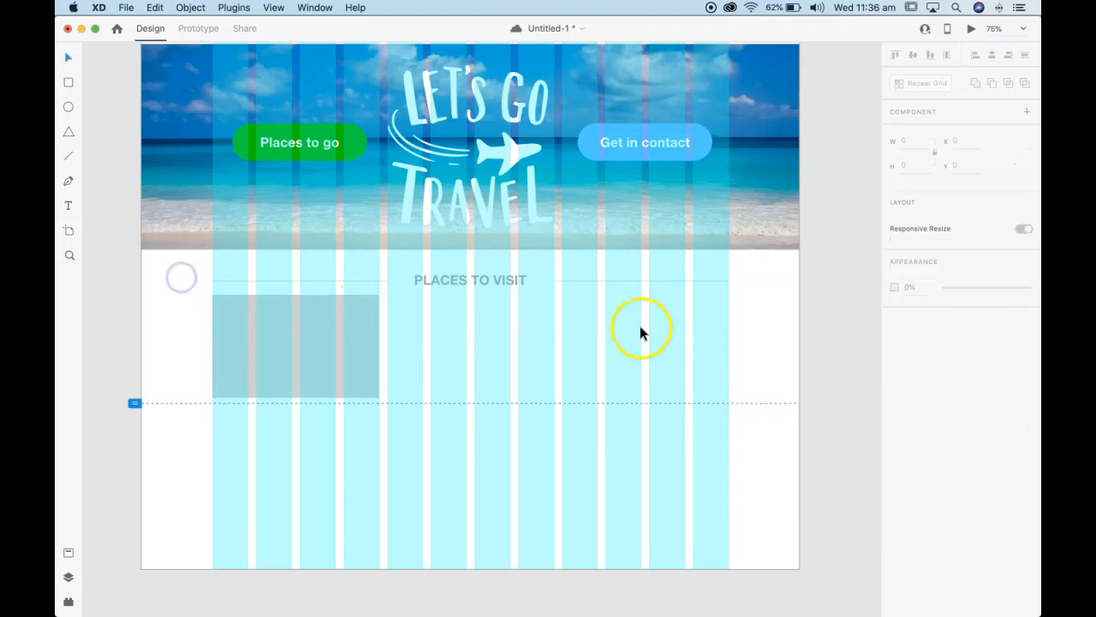
- Hide the layout grid and nudge the "Places to visit" heading group up 10 px to Y 533
key(shift+super+apostrophe)
key(space)
drag(356, 296, 508, 318)
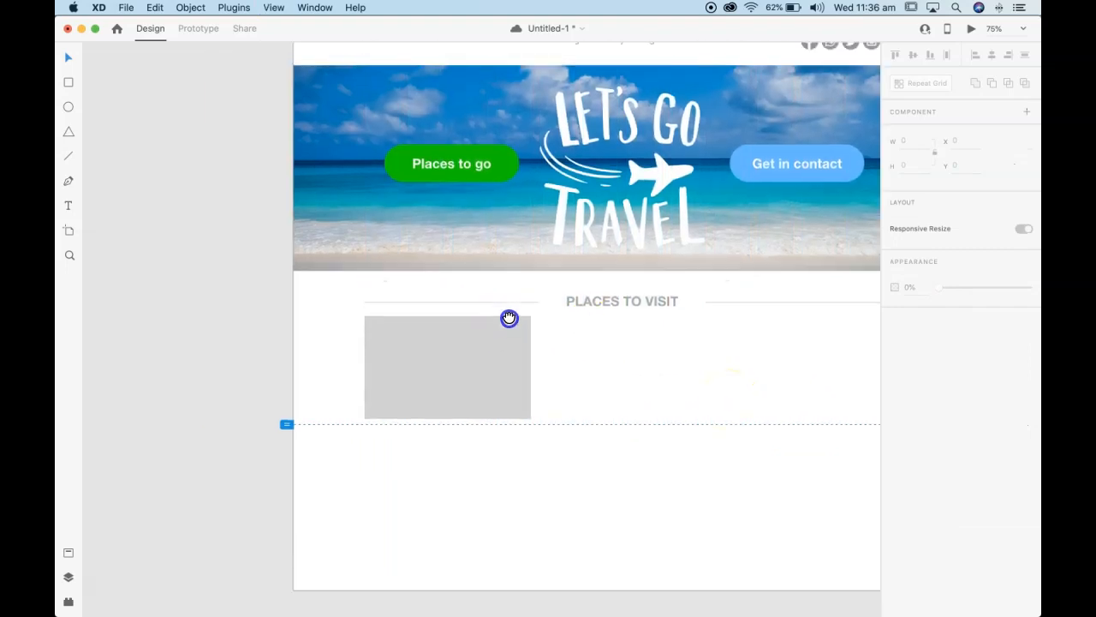
click(734, 306)
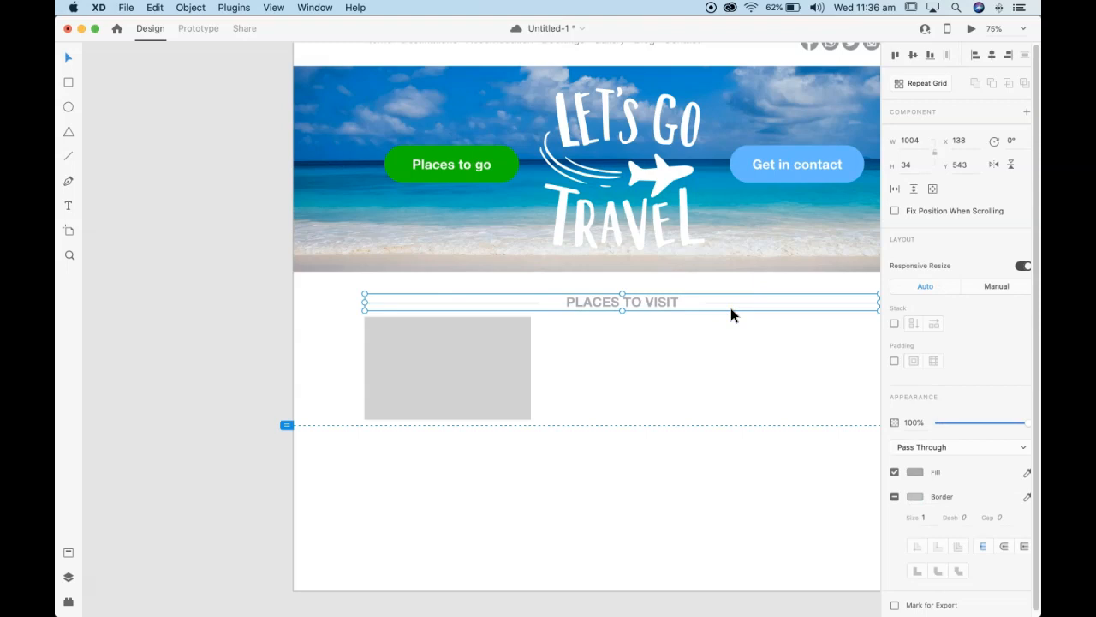
key(Up)
key(Up)
key(Up)
key(Up)
key(Up)
key(Up)
key(Up)
key(Up)
key(Up)
key(Up)
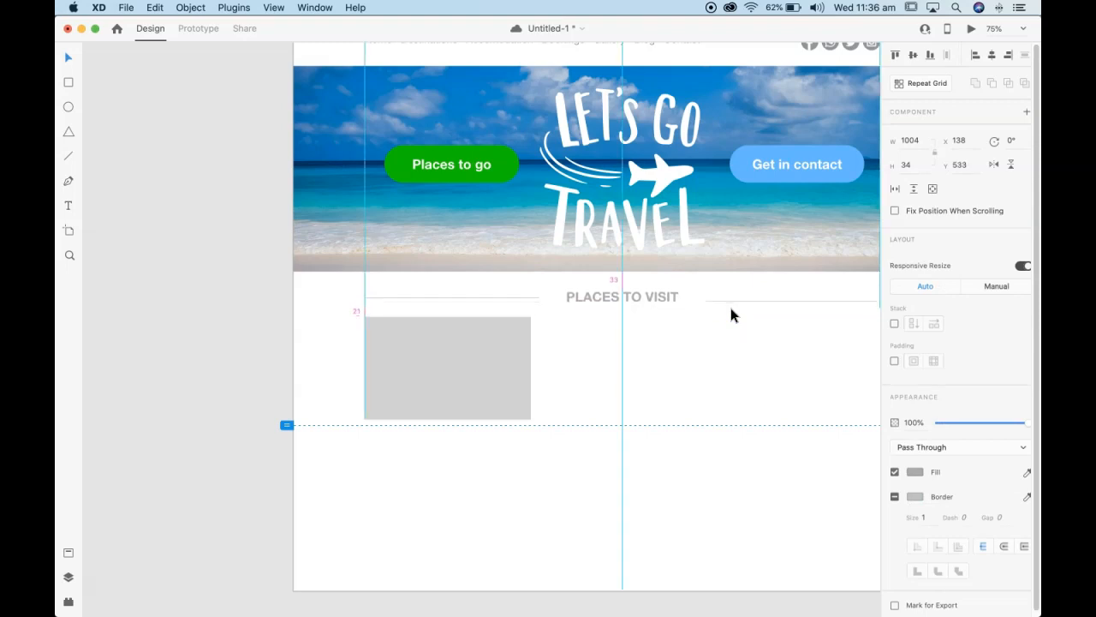
- Nudge the grey rectangle up 6 px to Y 582
drag(666, 368, 577, 368)
click(374, 386)
key(Up)
key(Up)
key(Up)
key(Up)
key(Up)
key(Up)
- Duplicate the grey rectangle in place and shrink the copy to a strip about 49 px high along the original's bottom edge
drag(681, 352, 616, 338)
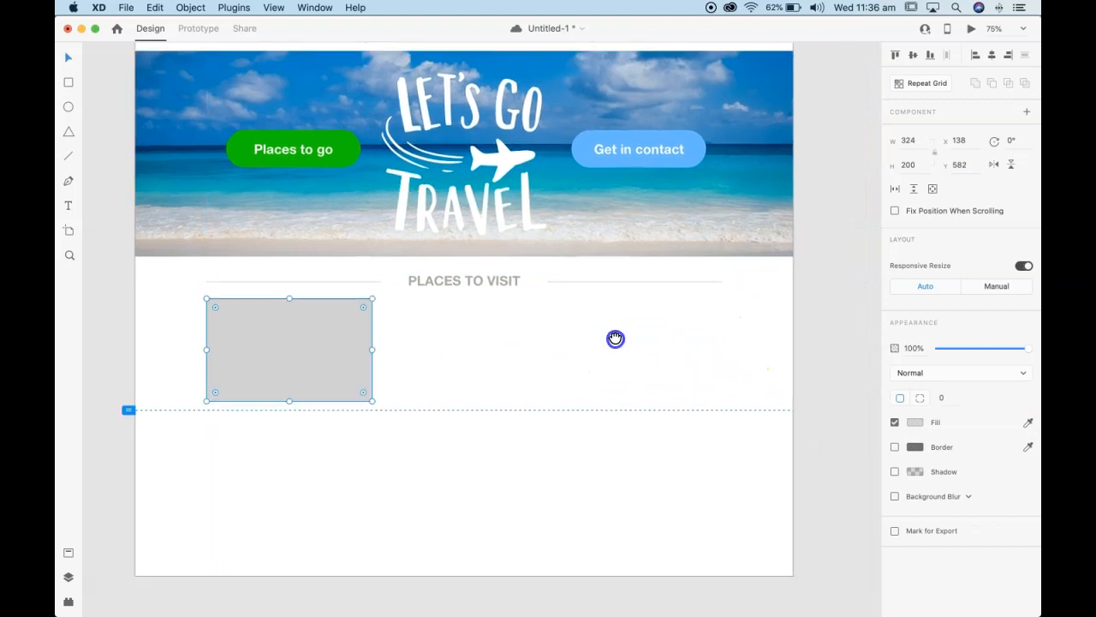
key(super+equal)
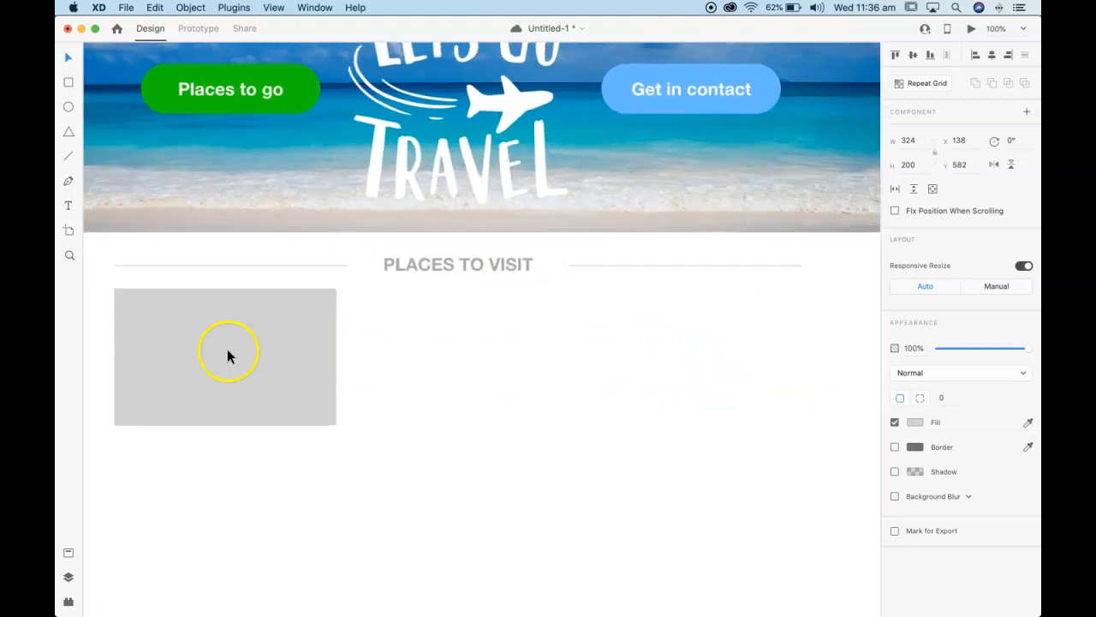
drag(228, 351, 419, 332)
click(588, 316)
click(476, 331)
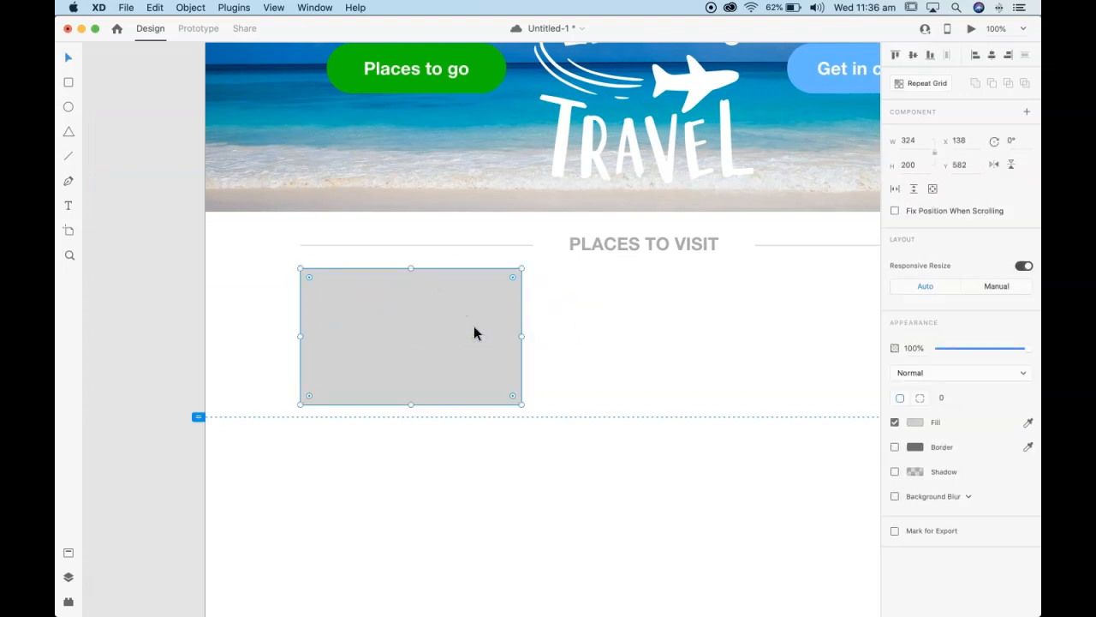
drag(411, 268, 413, 372)
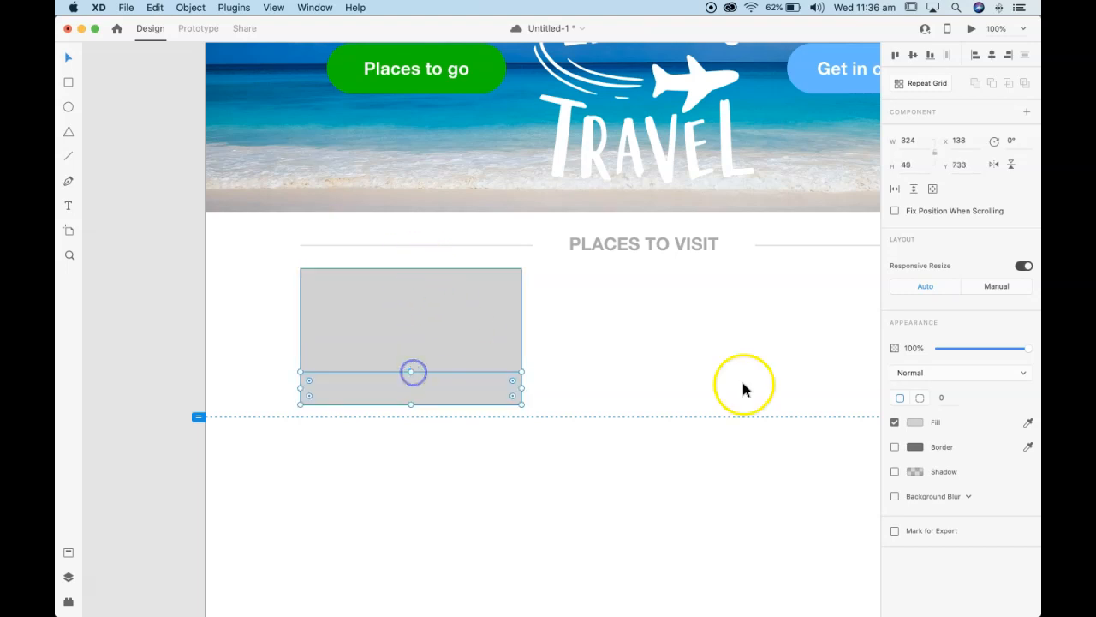
- Fill the bottom strip with black #000000 at 34% opacity
click(910, 423)
drag(808, 408, 680, 487)
drag(886, 356, 889, 428)
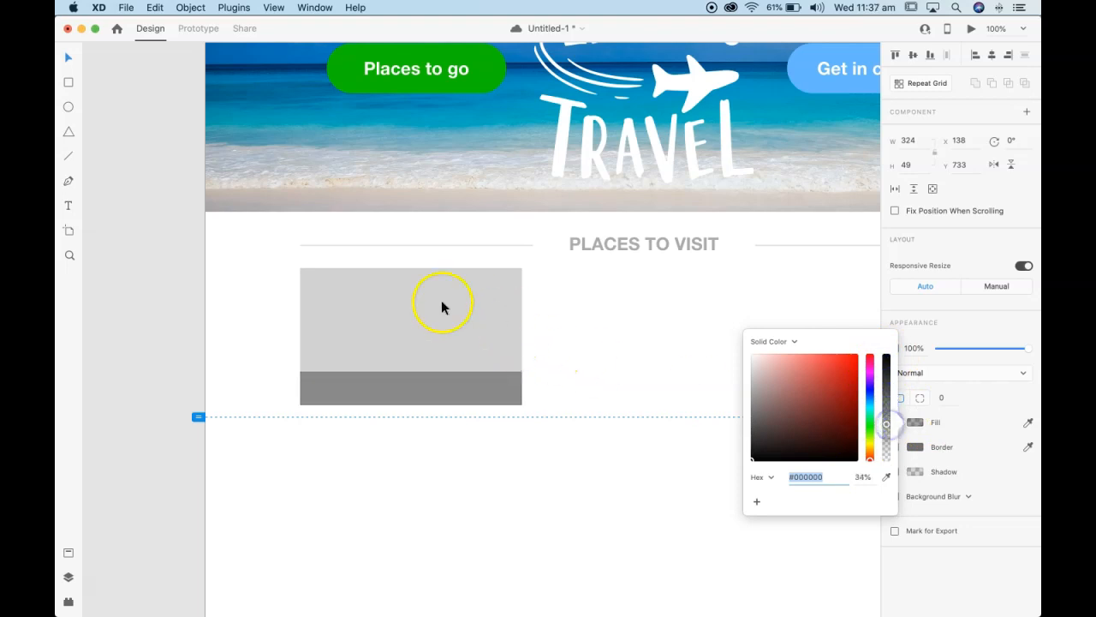
click(605, 346)
scroll(428, 282, down, 3)
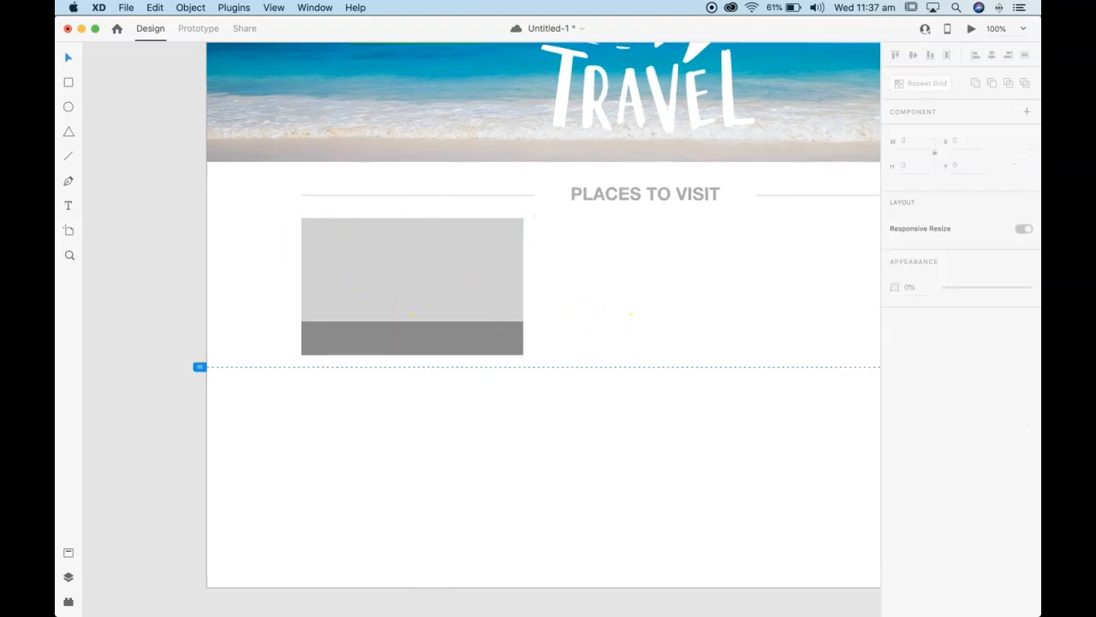
- Add the text "This is a place" in the empty area beside the grey card
click(68, 206)
click(612, 296)
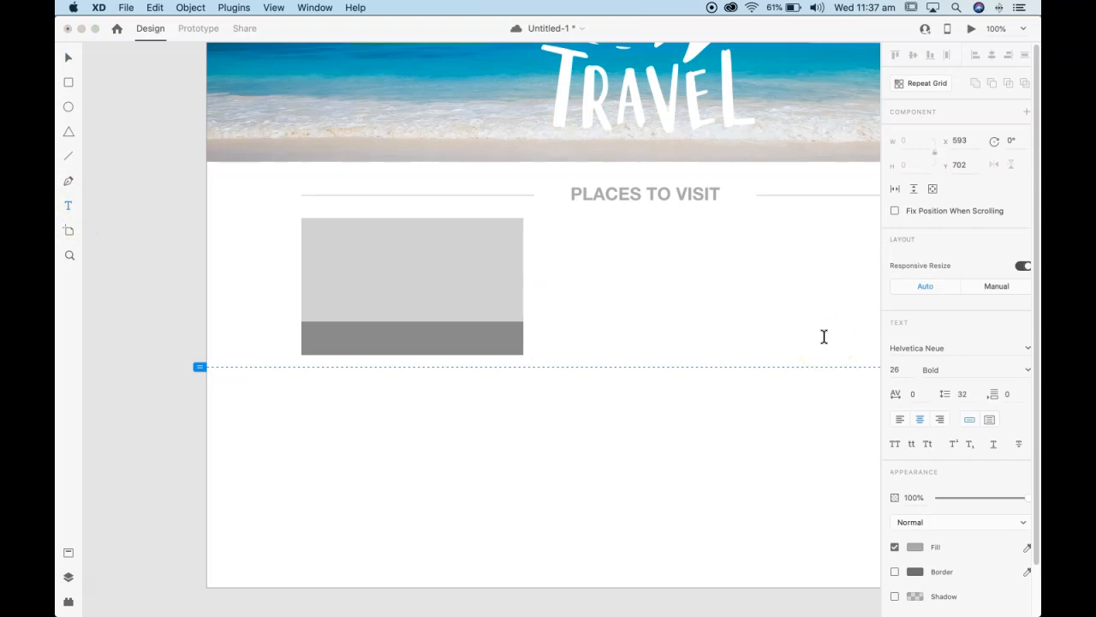
text(This is a p)
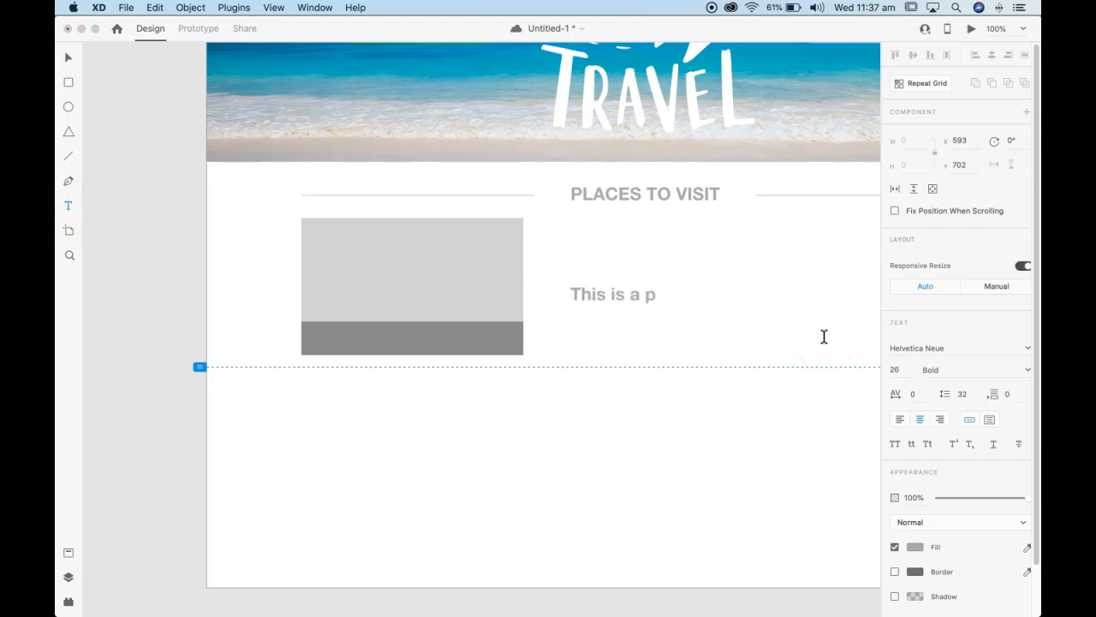
text(lace)
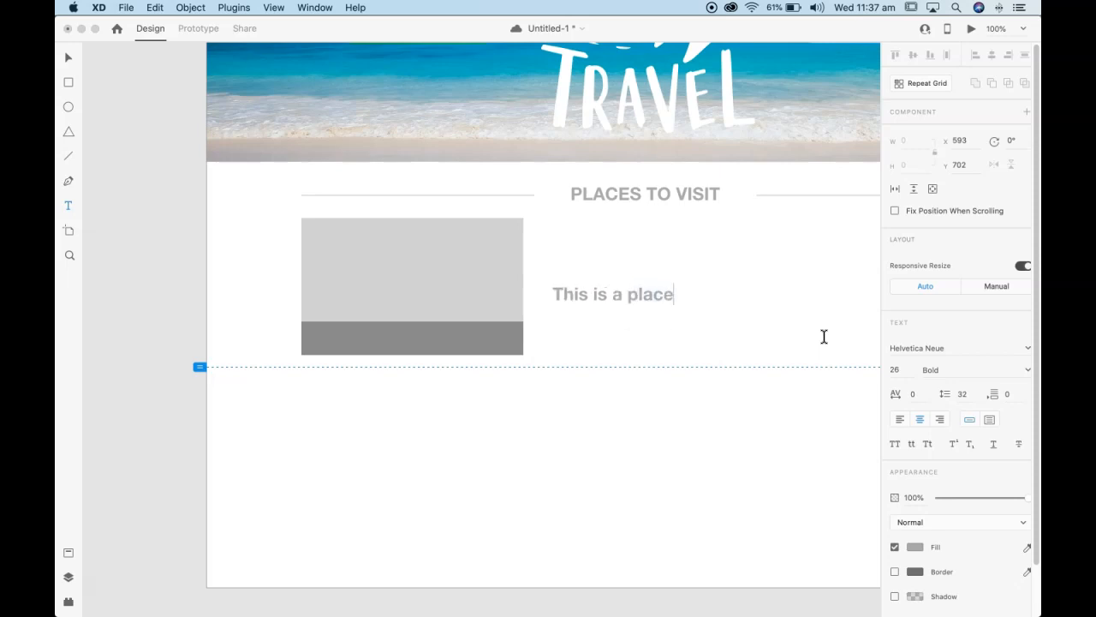
- Colour the "This is a place" text white and set its font size to 18
key(super+a)
click(915, 546)
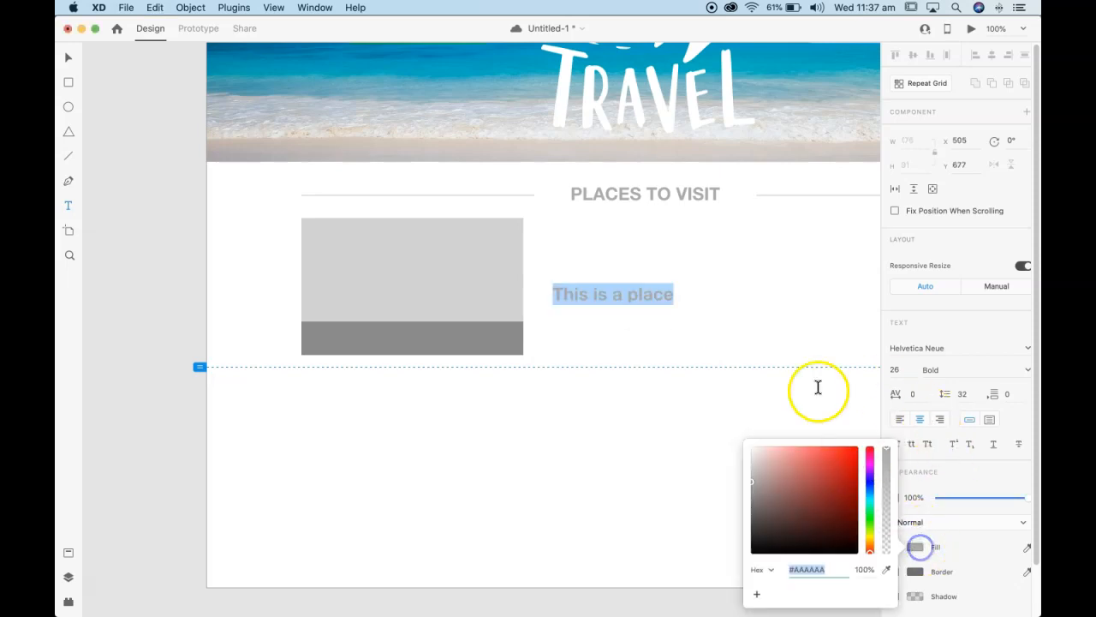
click(728, 421)
click(984, 342)
drag(930, 369, 848, 368)
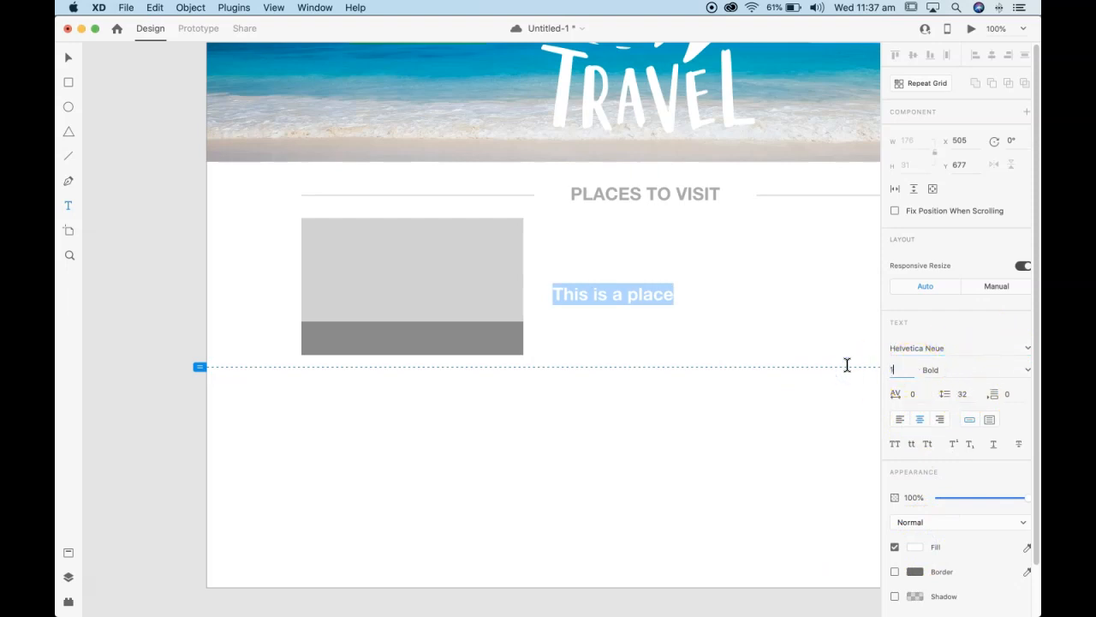
click(1026, 370)
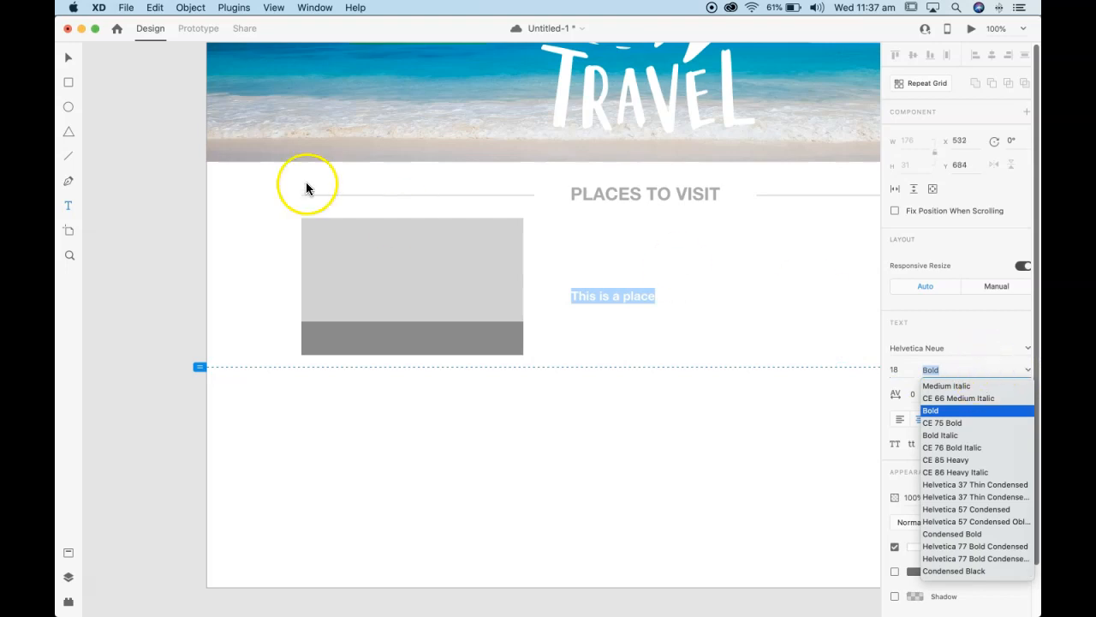
click(68, 60)
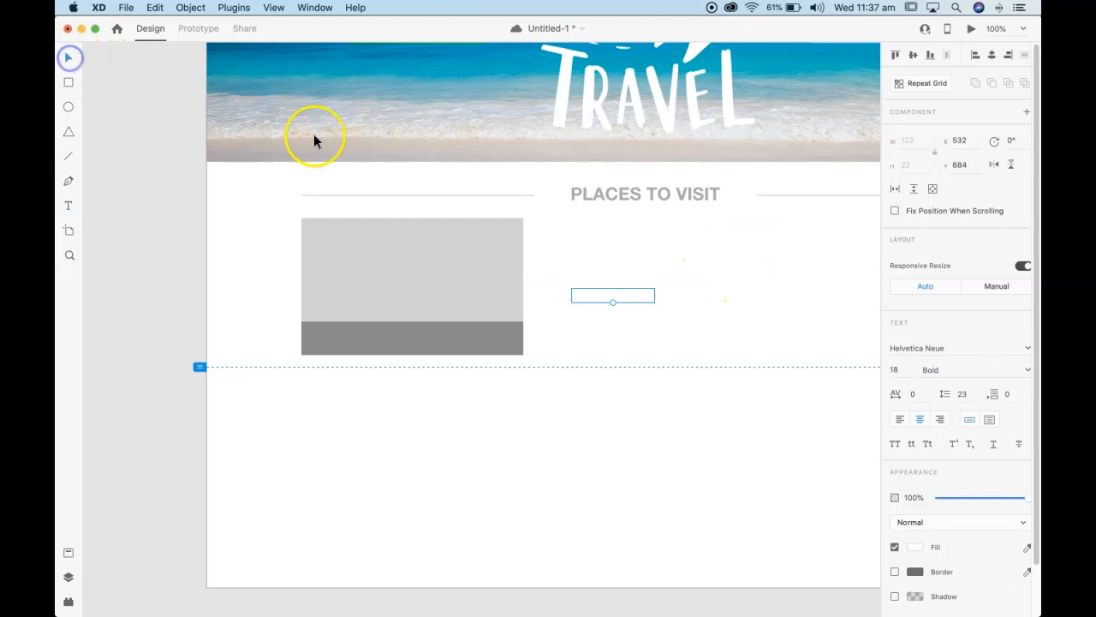
- Move the "This is a place" label onto the card's dark strip, centred at X 239, Y 747
drag(622, 294, 429, 344)
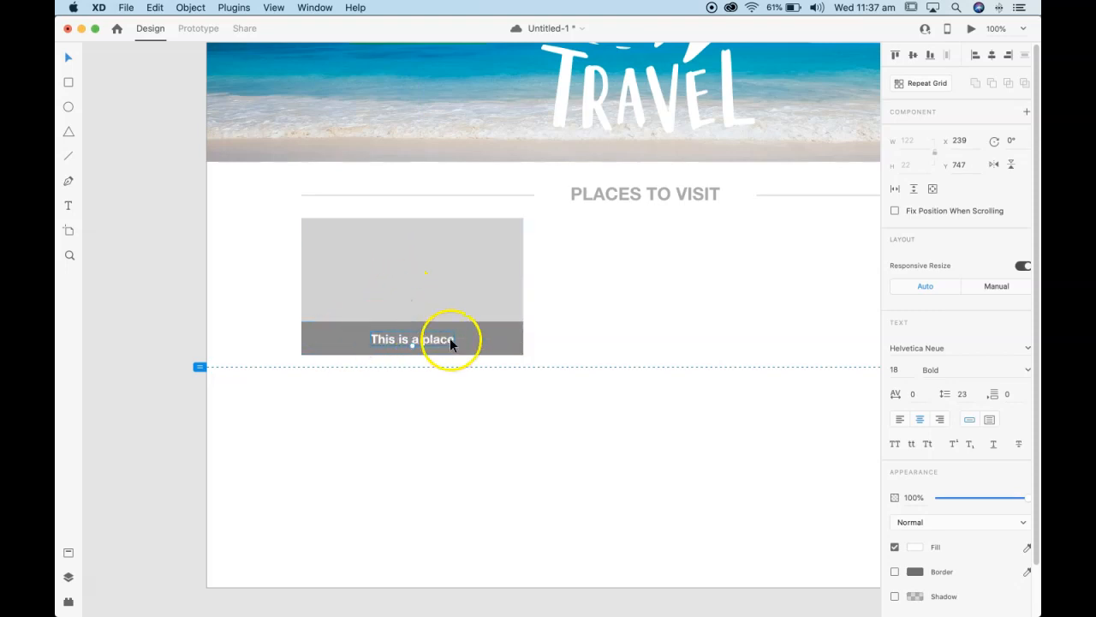
drag(431, 334, 431, 339)
click(617, 323)
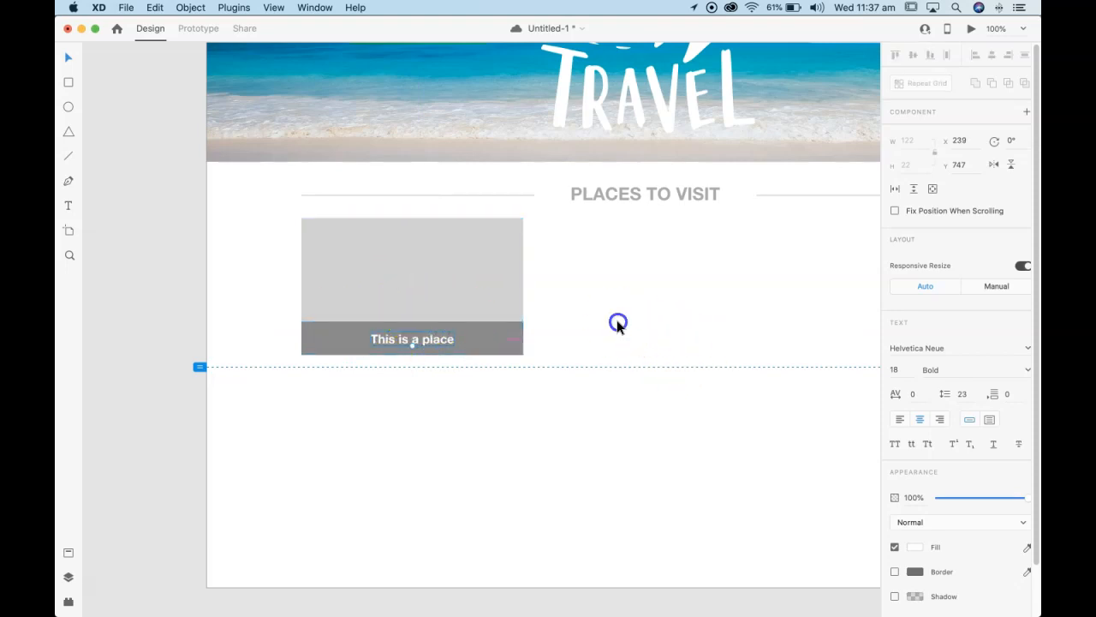
- Group the grey rectangle, dark strip and "This is a place" label into one card
scroll(506, 245, down, 2)
scroll(506, 245, right, 2)
click(364, 296)
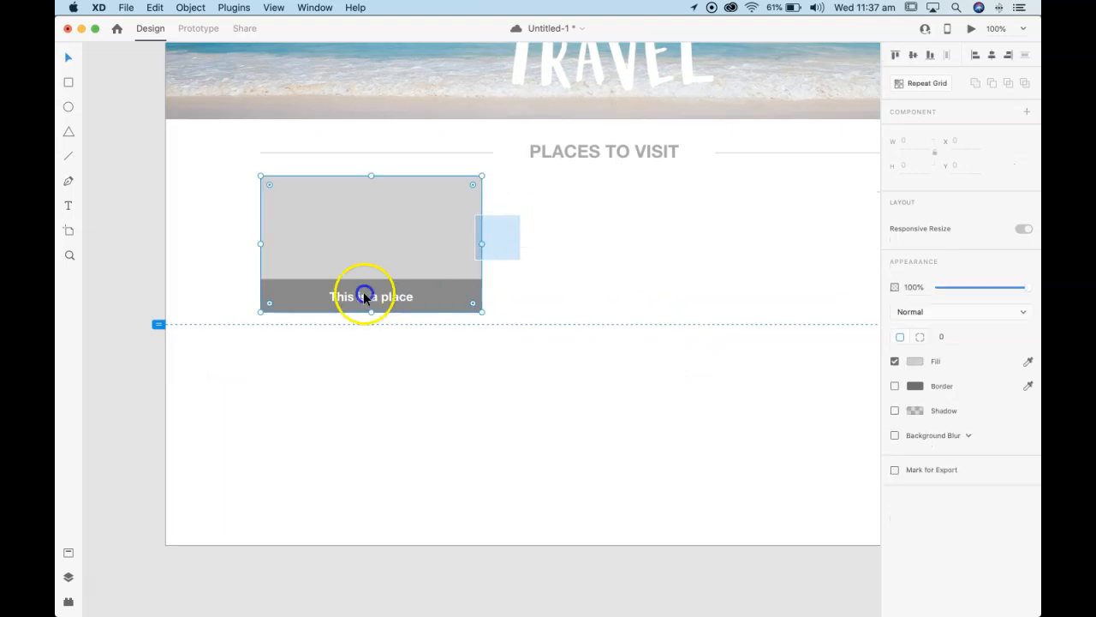
click(299, 311)
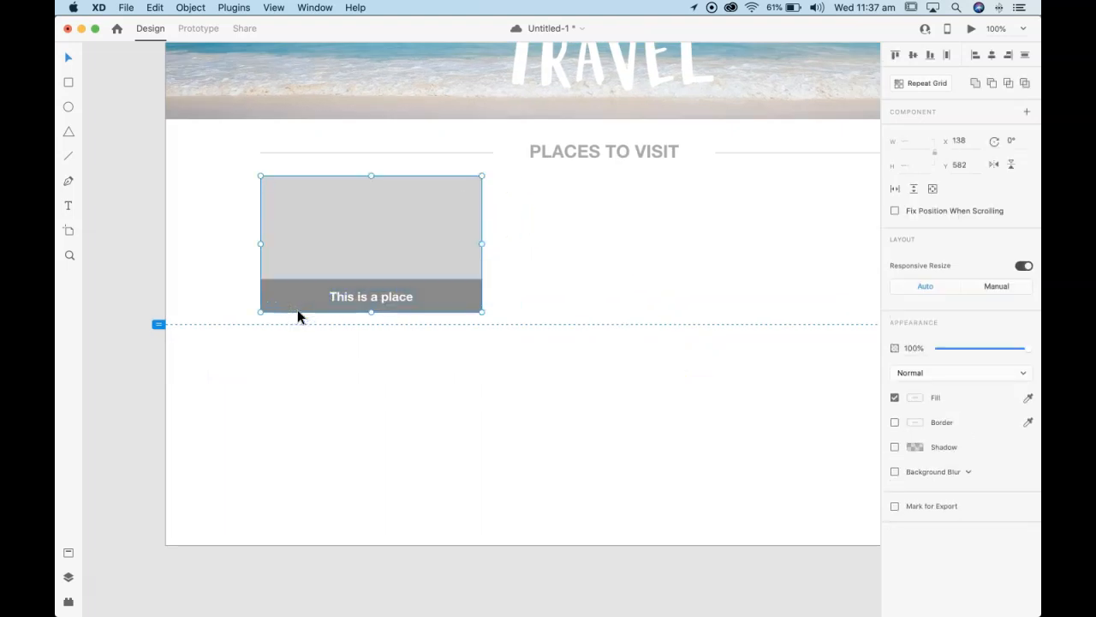
key(super+shift+g)
click(335, 308)
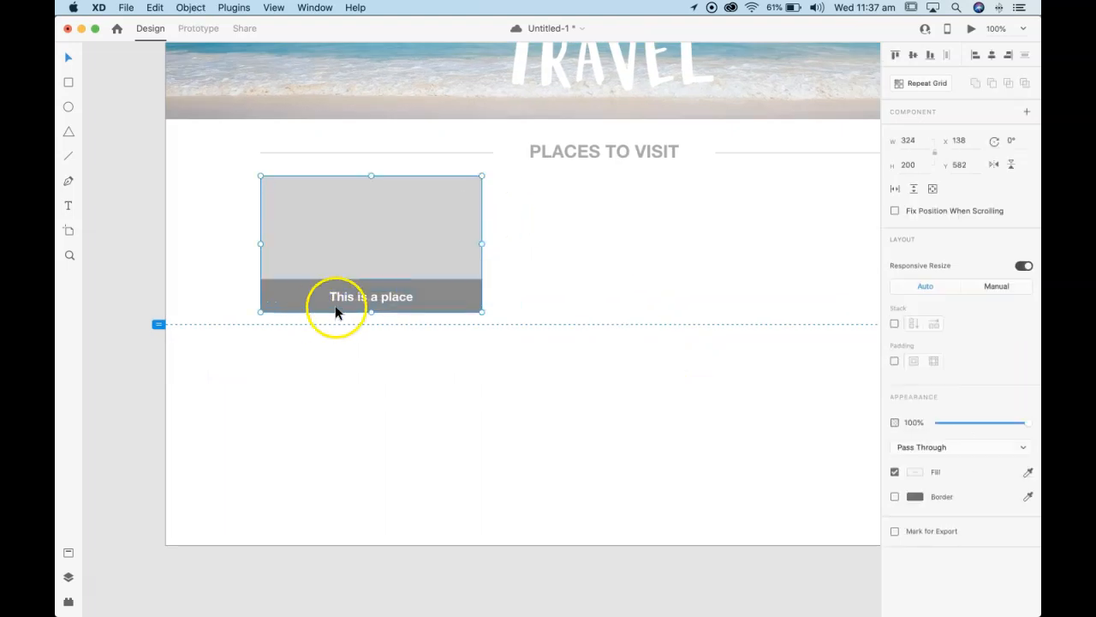
- Save the document with the grouped card selected
click(551, 223)
click(442, 237)
drag(577, 239, 517, 268)
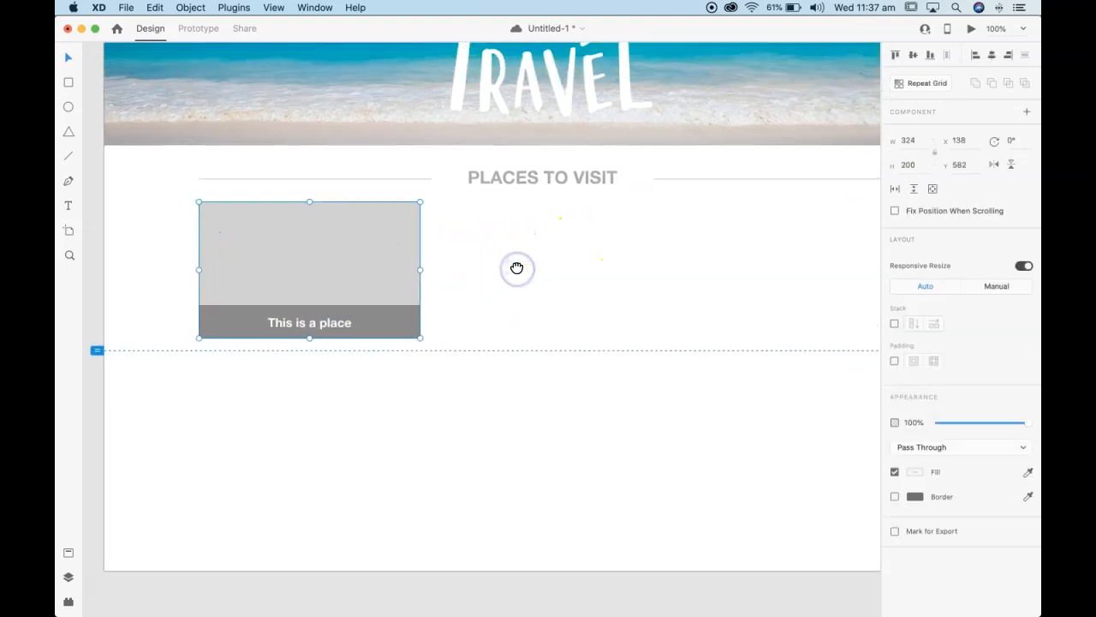
key(super+minus)
drag(599, 252, 540, 286)
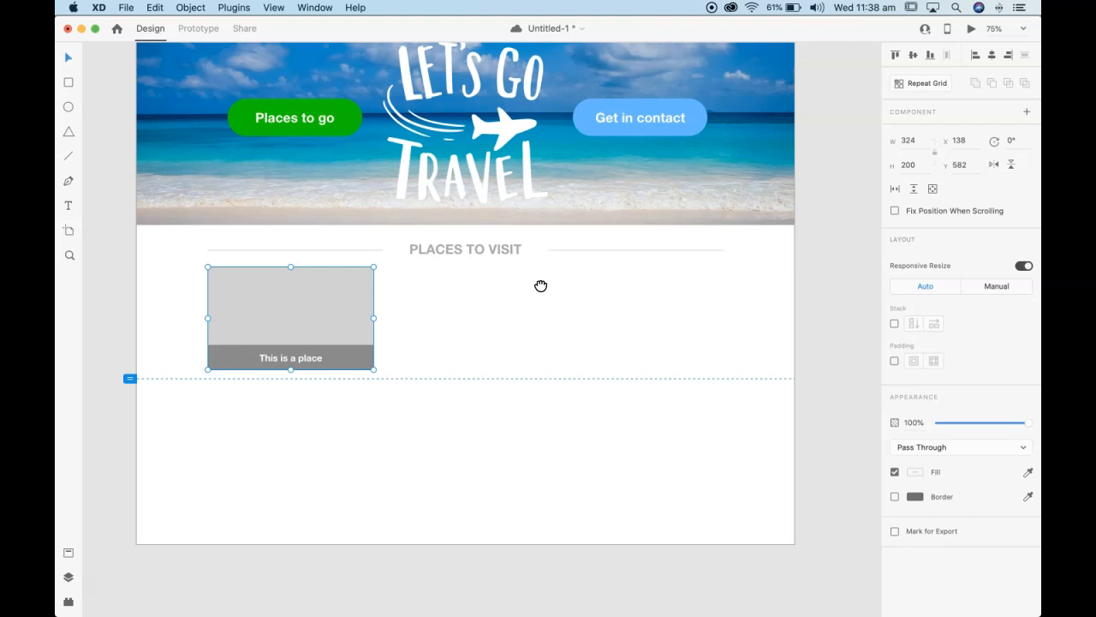
key(super+s)
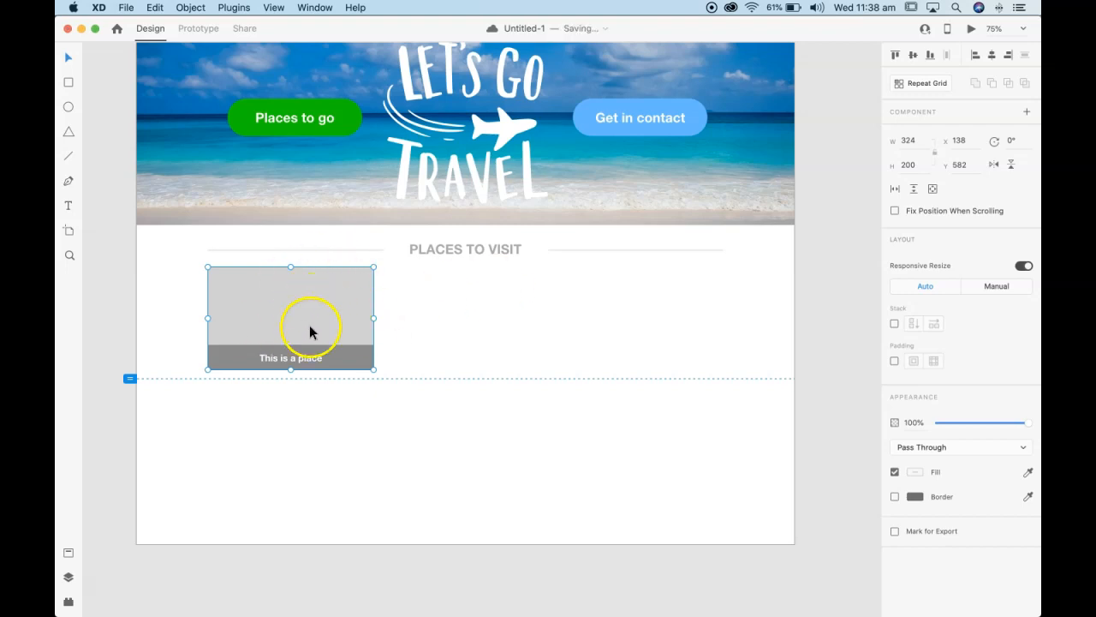
- Turn the card into a repeat grid of three across, show the layout grid and match the card gaps to its gutters
click(925, 84)
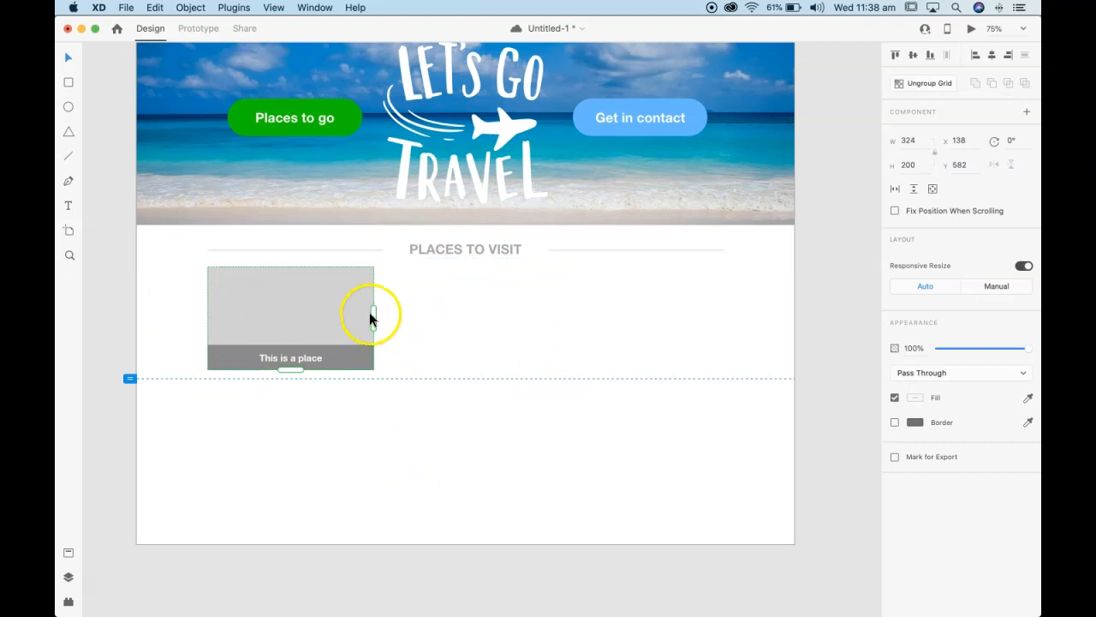
drag(373, 315, 731, 322)
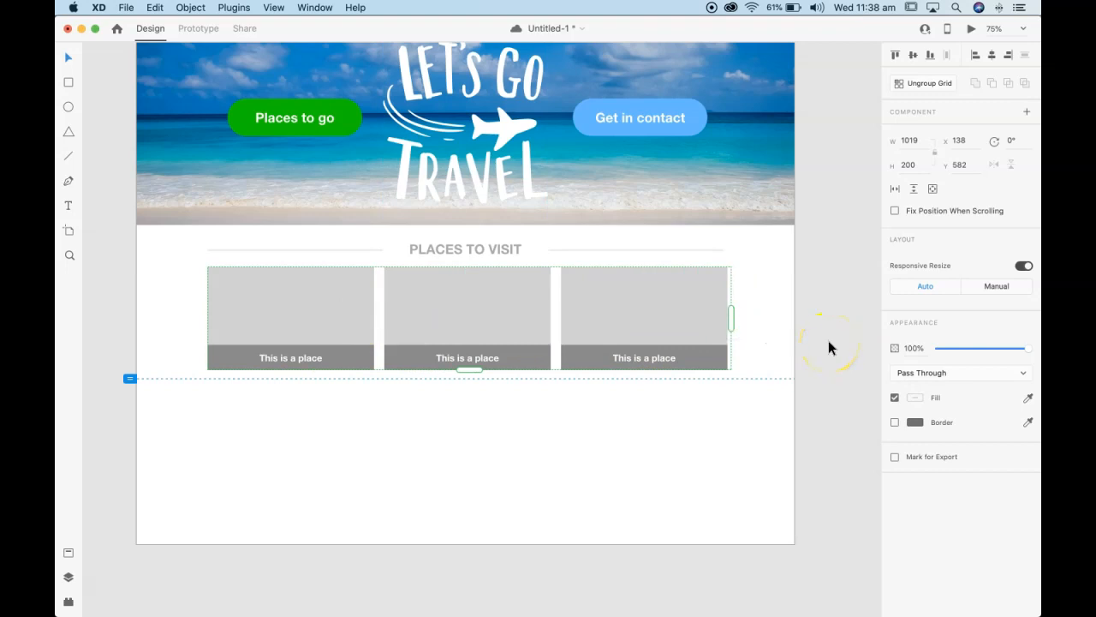
key(super+shift+apostrophe)
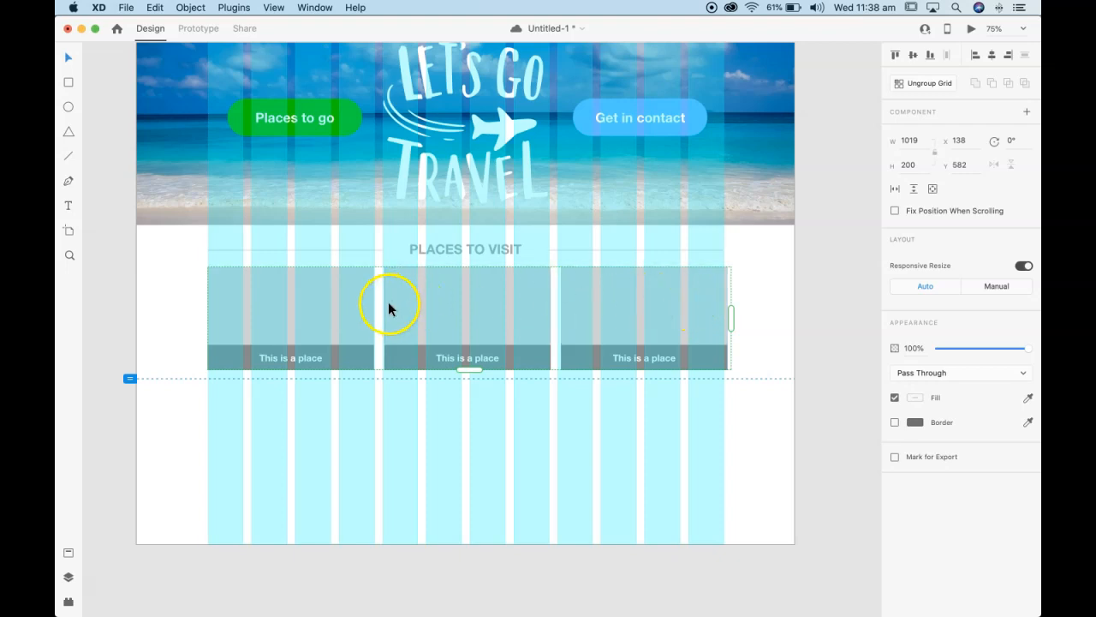
drag(381, 306, 380, 307)
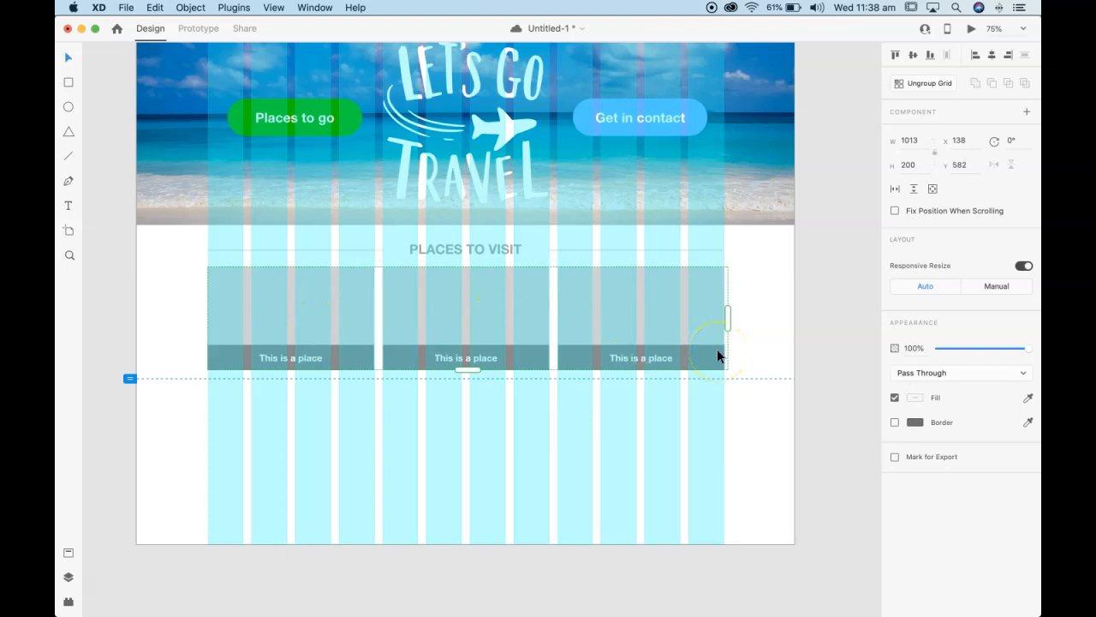
- Extend the repeat grid down to a second row of cards and hide the layout grid
drag(467, 371, 459, 408)
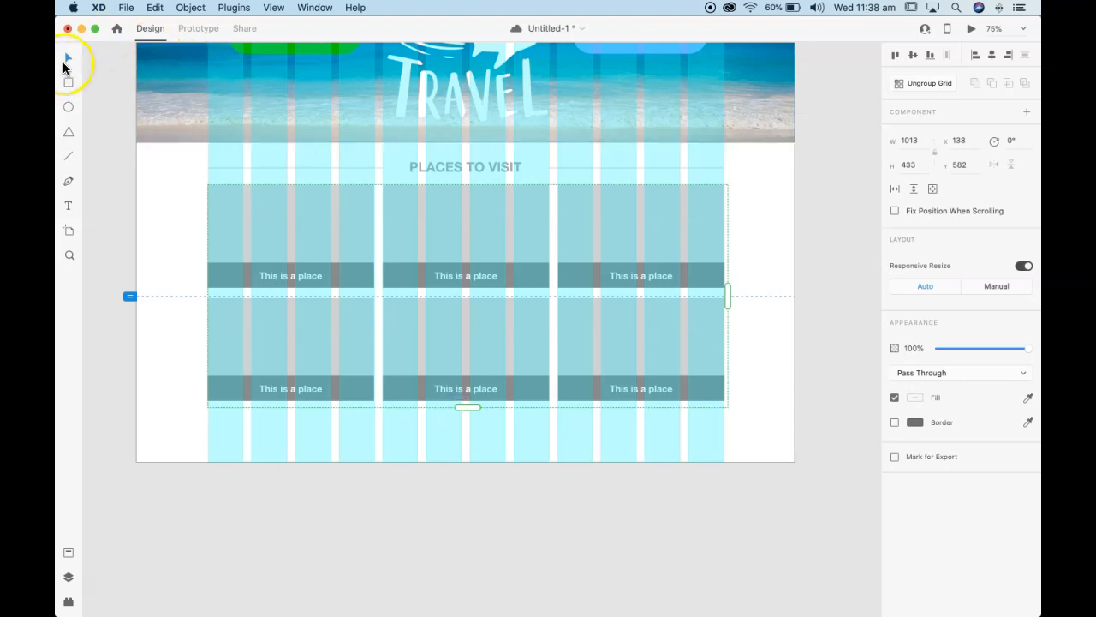
click(814, 276)
drag(496, 269, 484, 295)
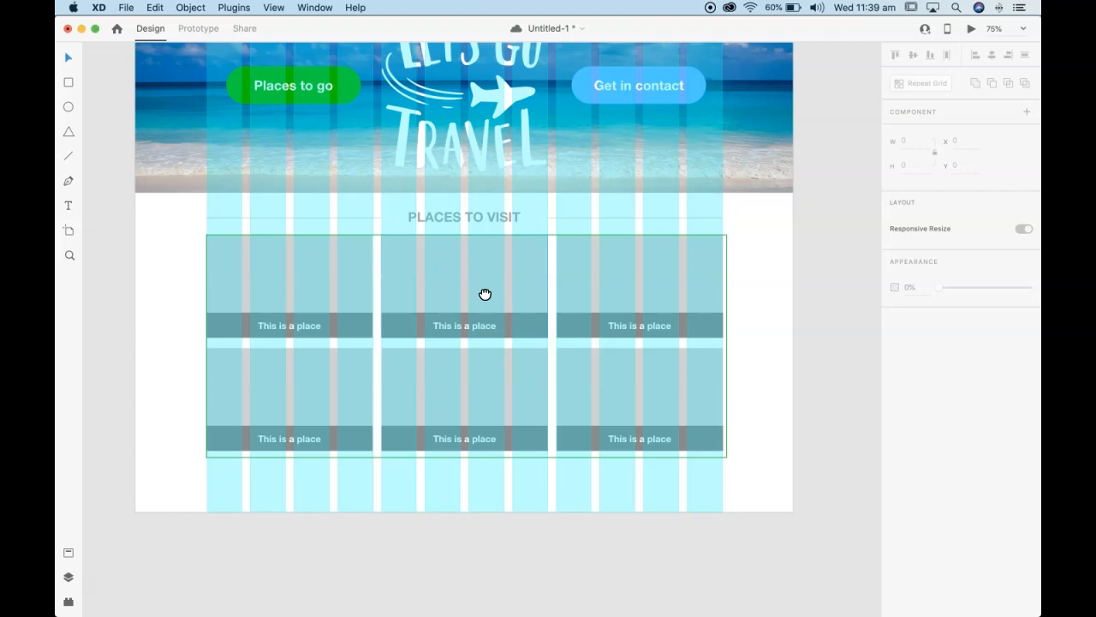
key(super+minus)
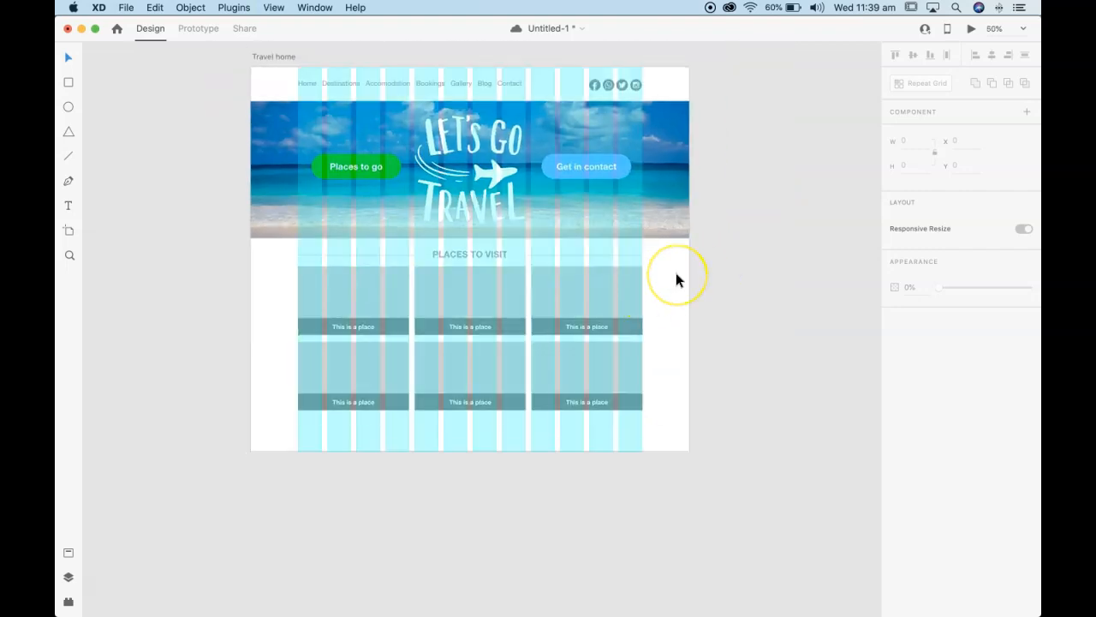
key(super+plus)
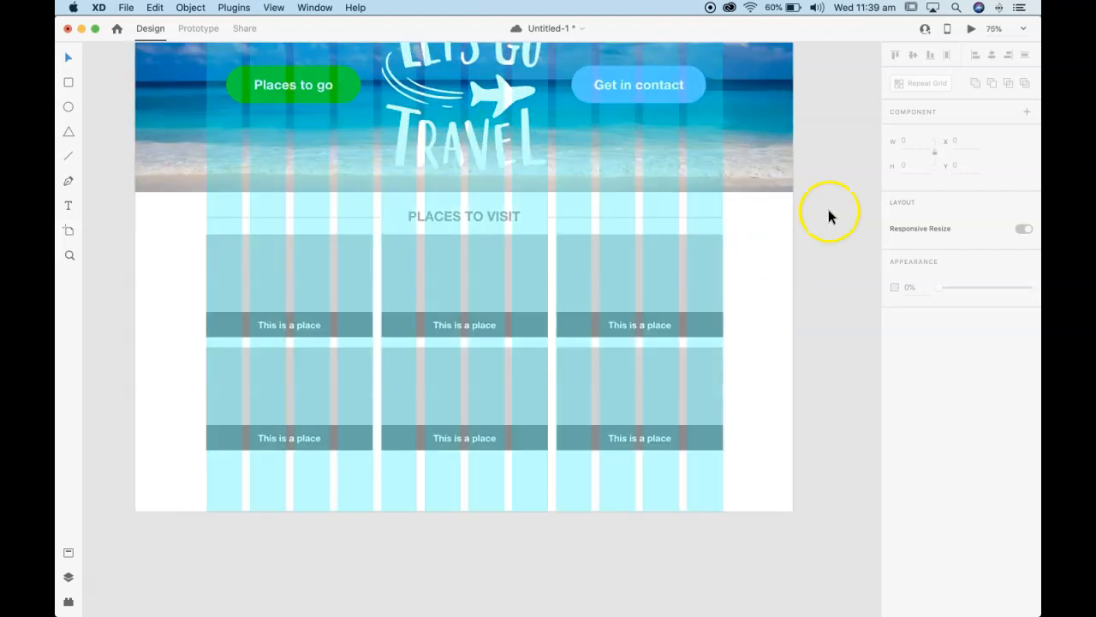
click(796, 214)
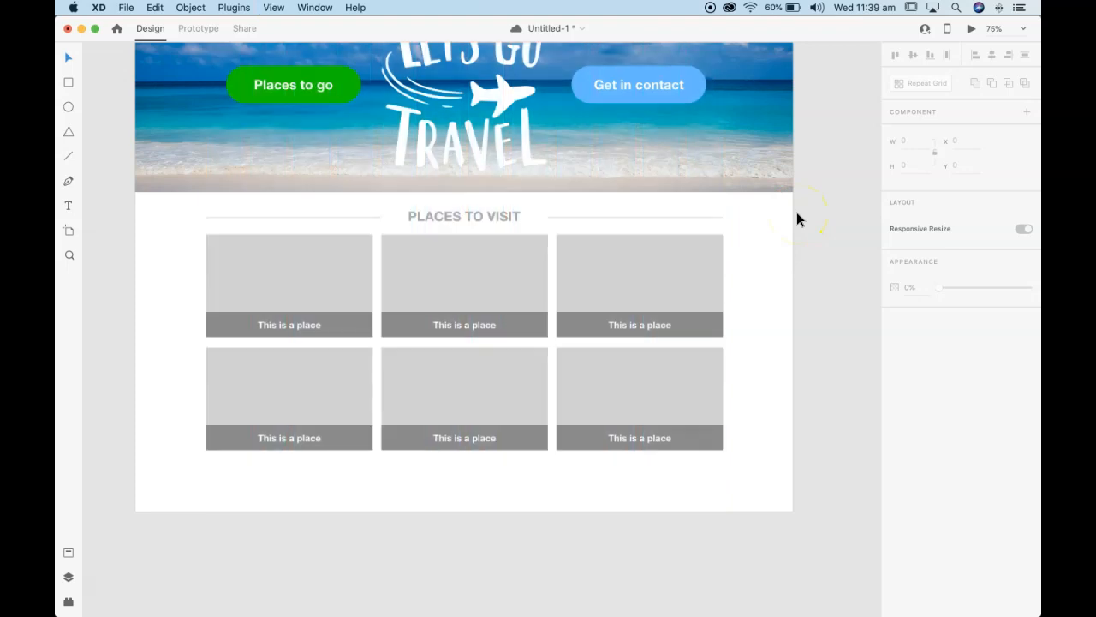
- Change the label of the middle card in the upper row to "Another beach location"
double_click(457, 327)
double_click(457, 325)
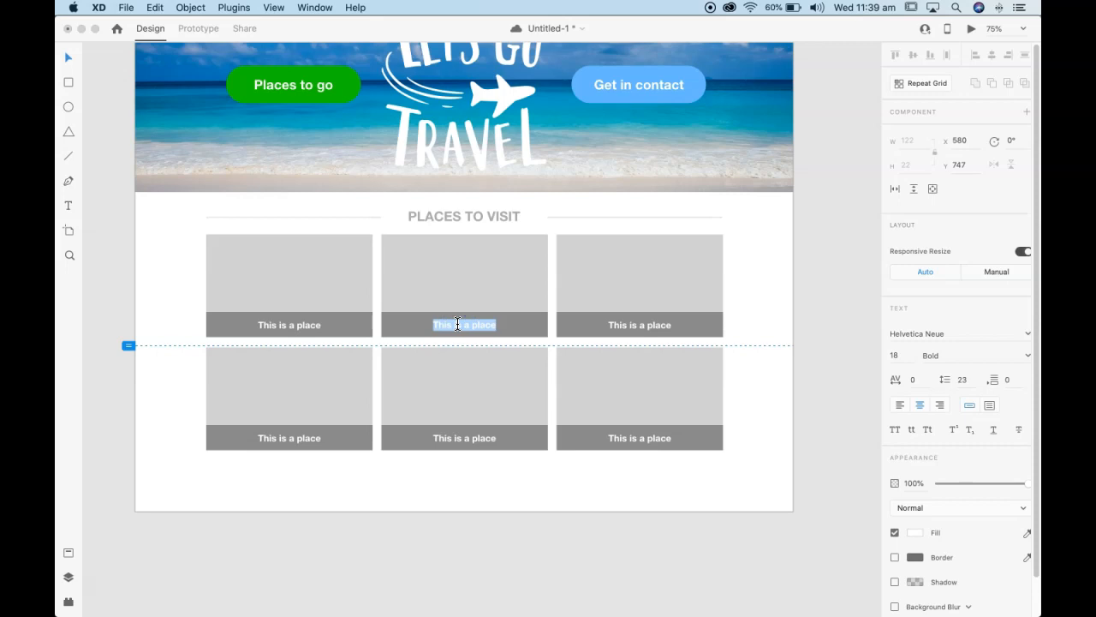
text(Another beach location)
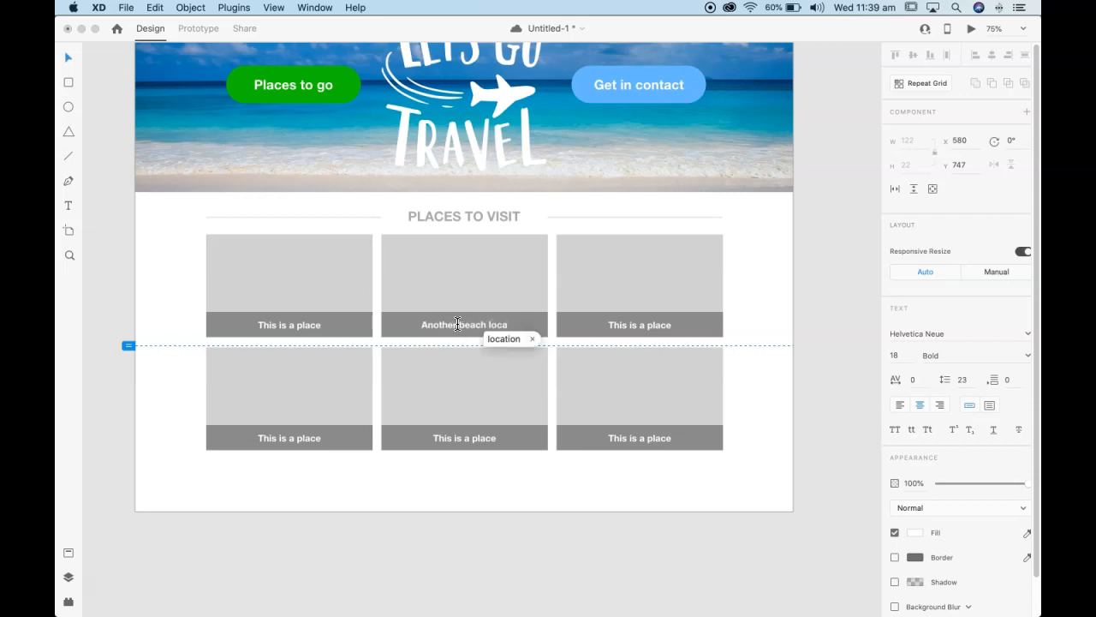
- Change the label of the middle card in the lower row to "My beach"
double_click(476, 440)
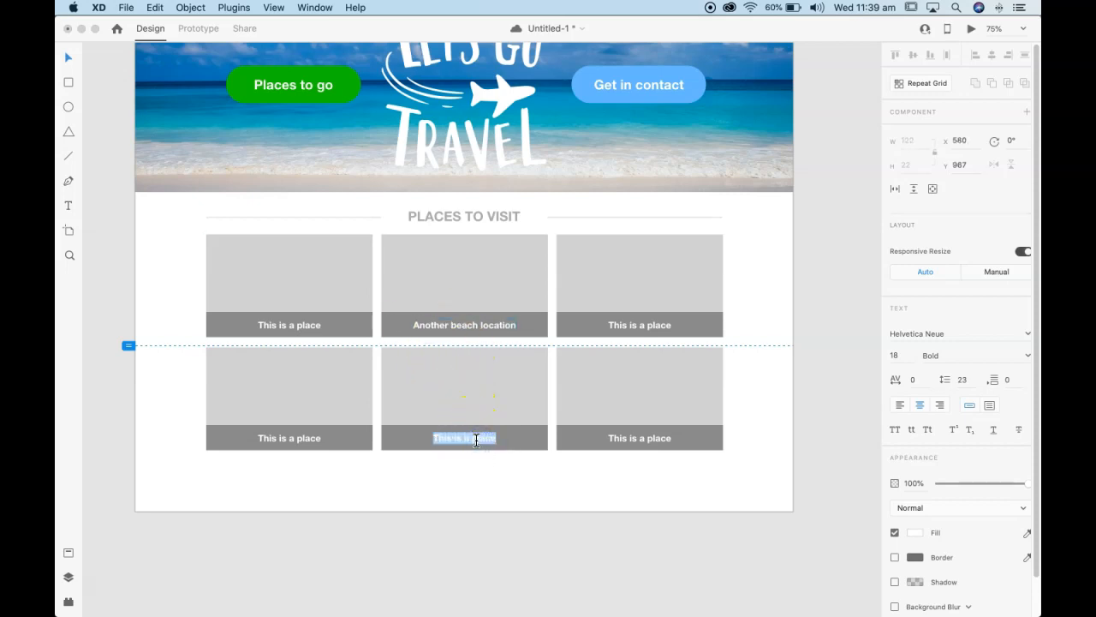
text(My beach)
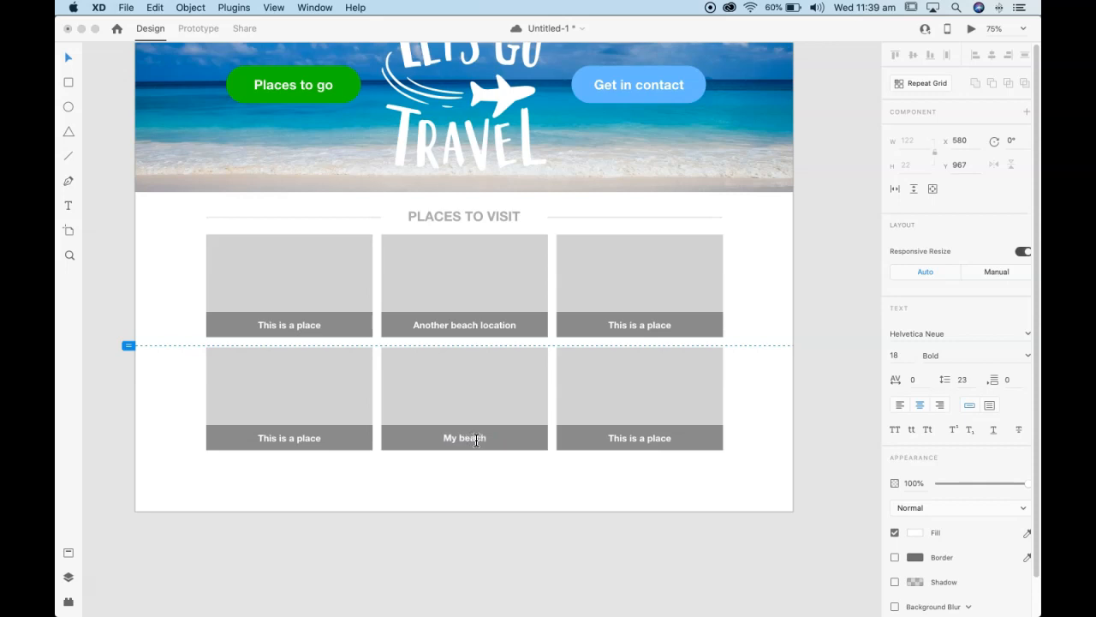
click(185, 10)
click(98, 91)
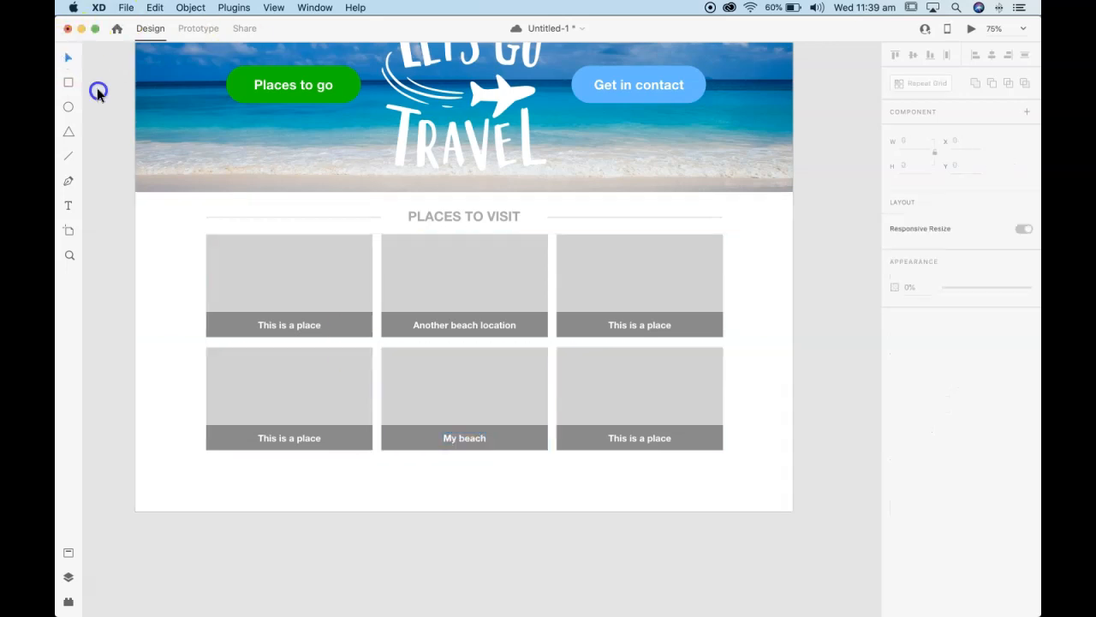
- Switch to Chrome, open a new window and search Google Images for "beach"
scroll(685, 298, up, 2)
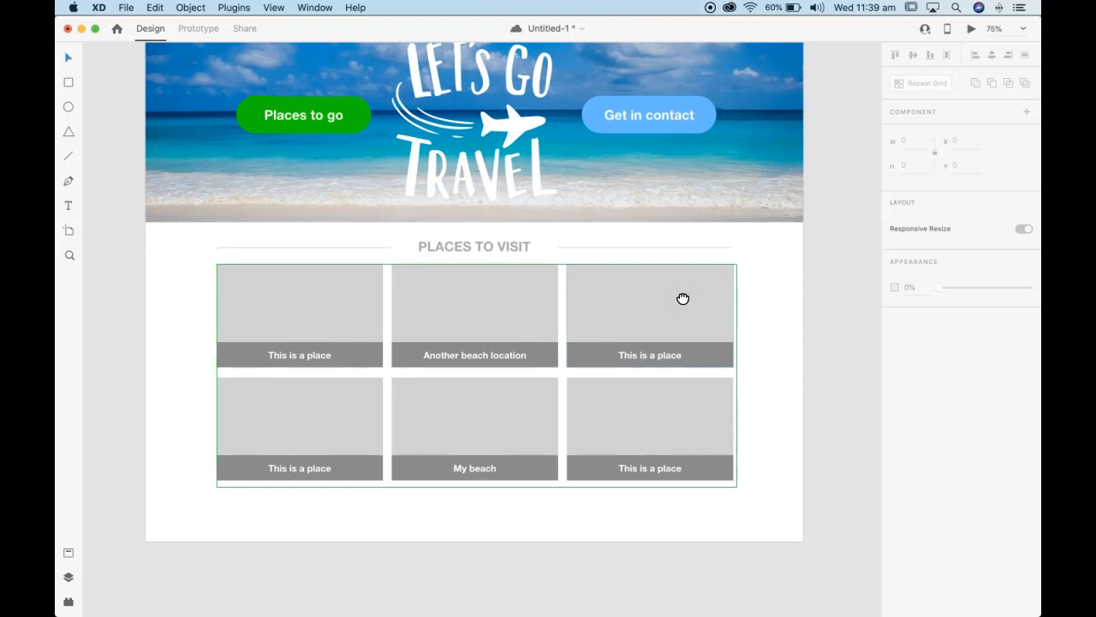
click(696, 202)
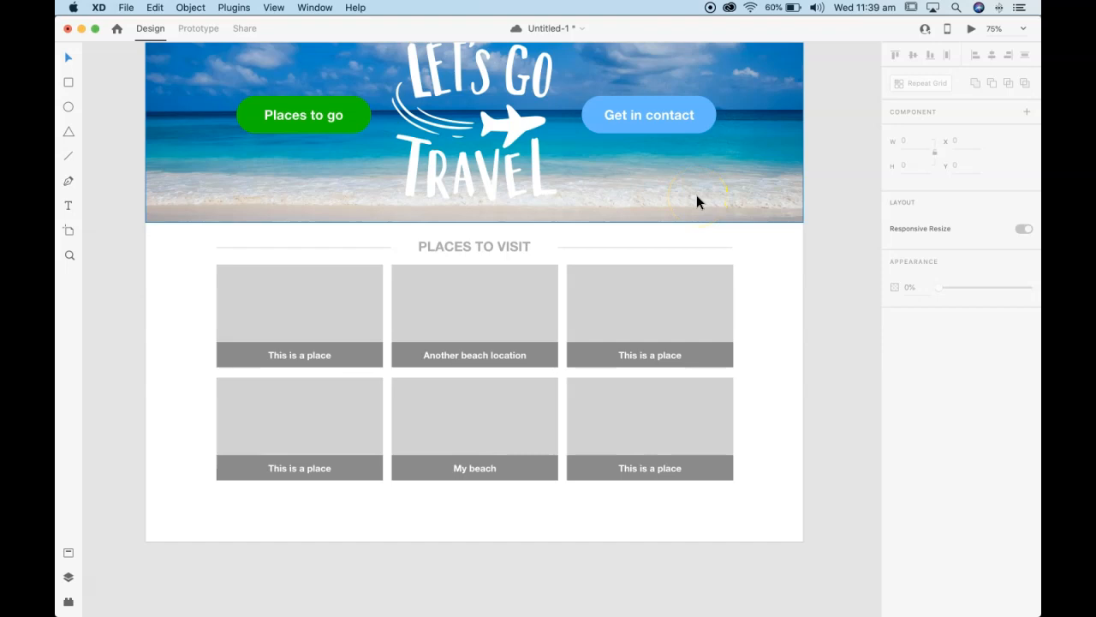
key(super+Tab)
key(super+Tab)
key(super+Tab)
key(super+Tab)
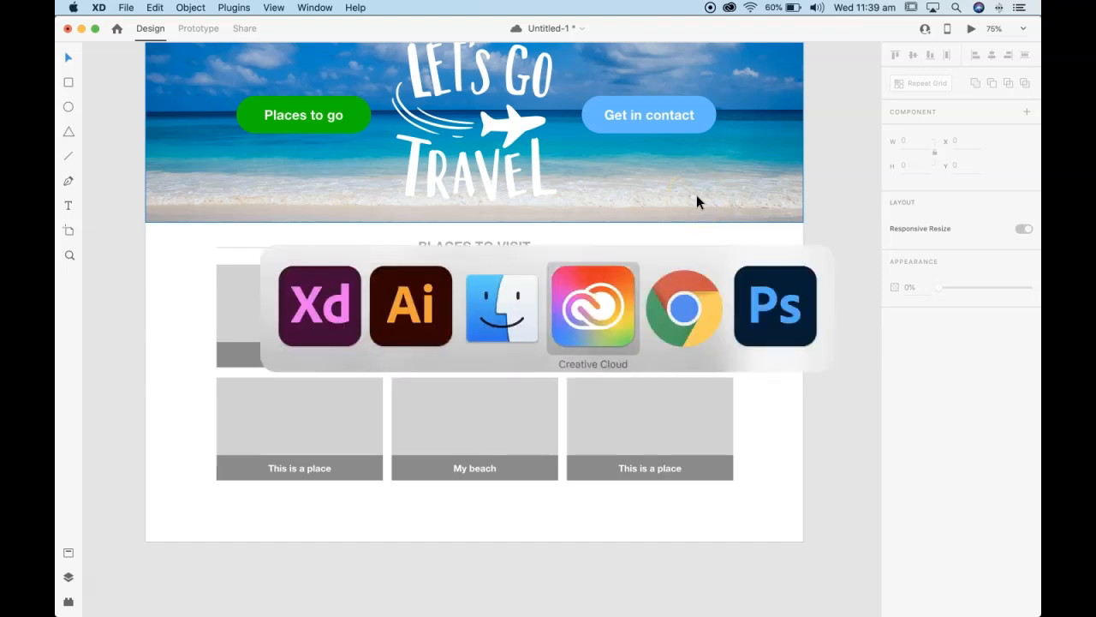
key(super+n)
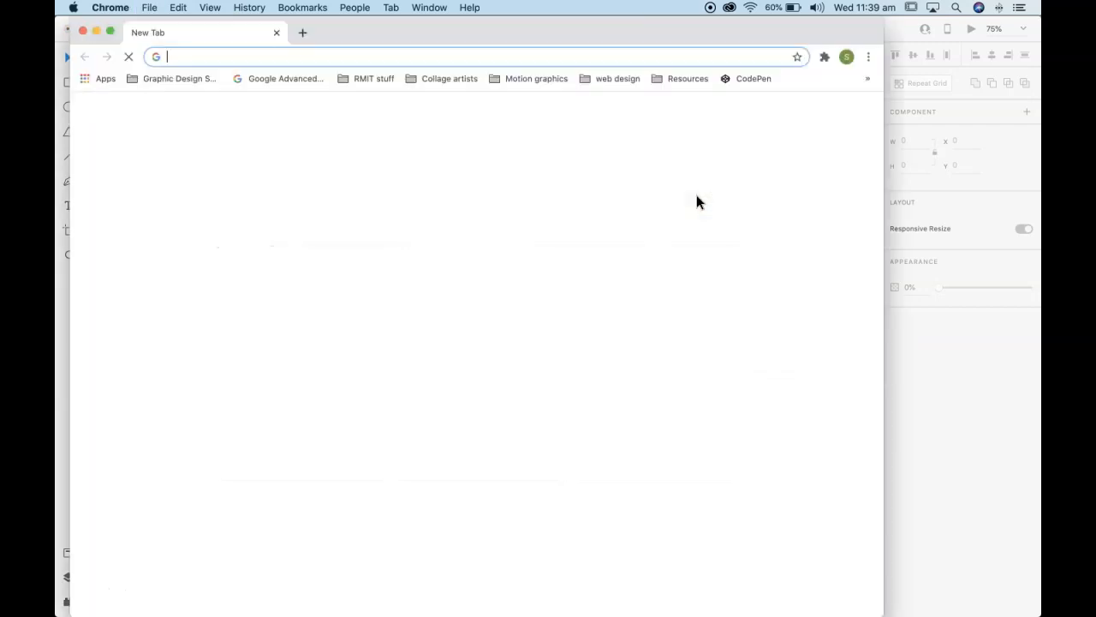
text(beacj)
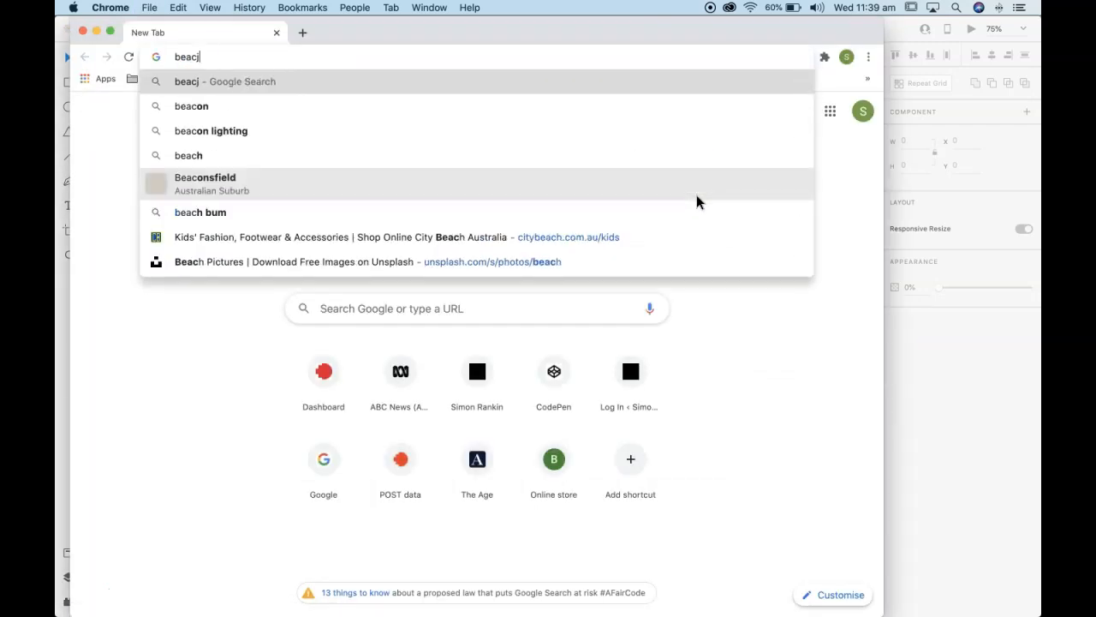
key(BackSpace)
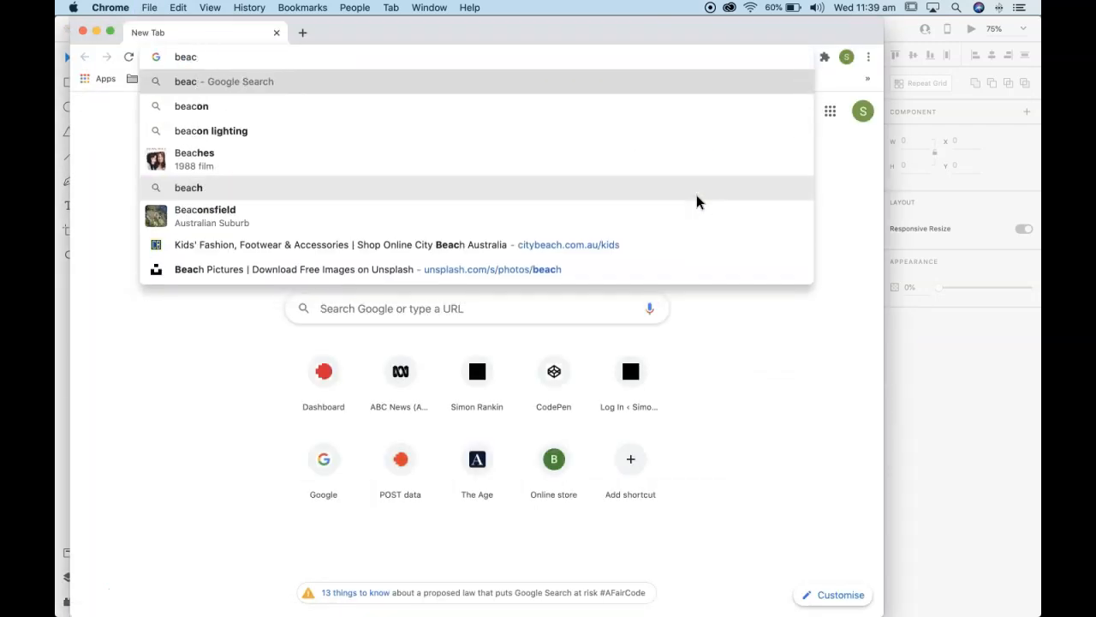
text(h)
key(Return)
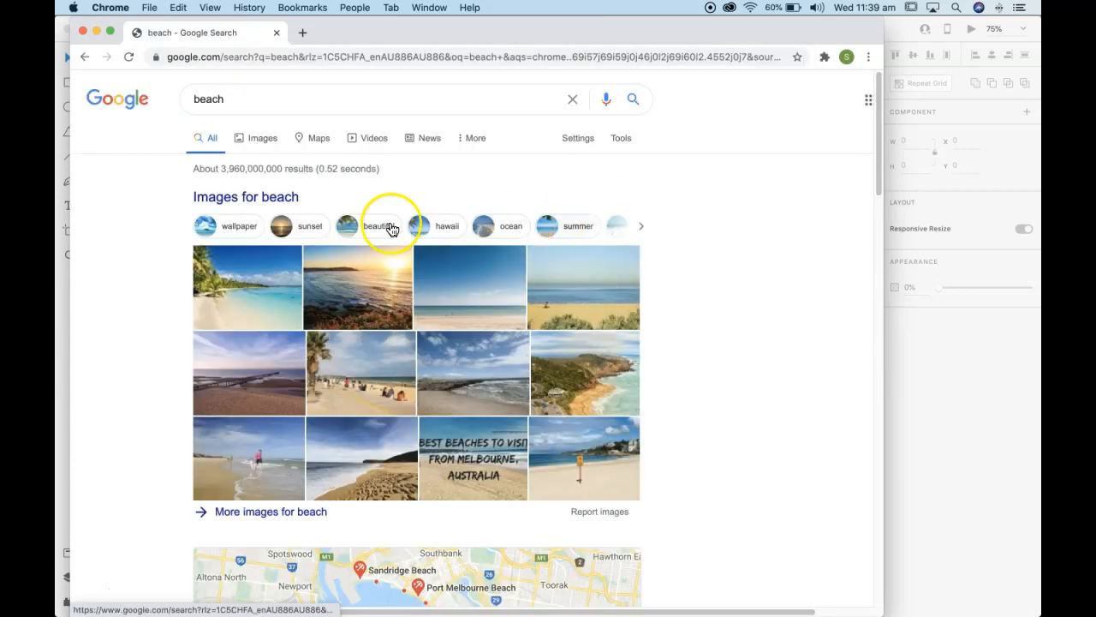
click(261, 138)
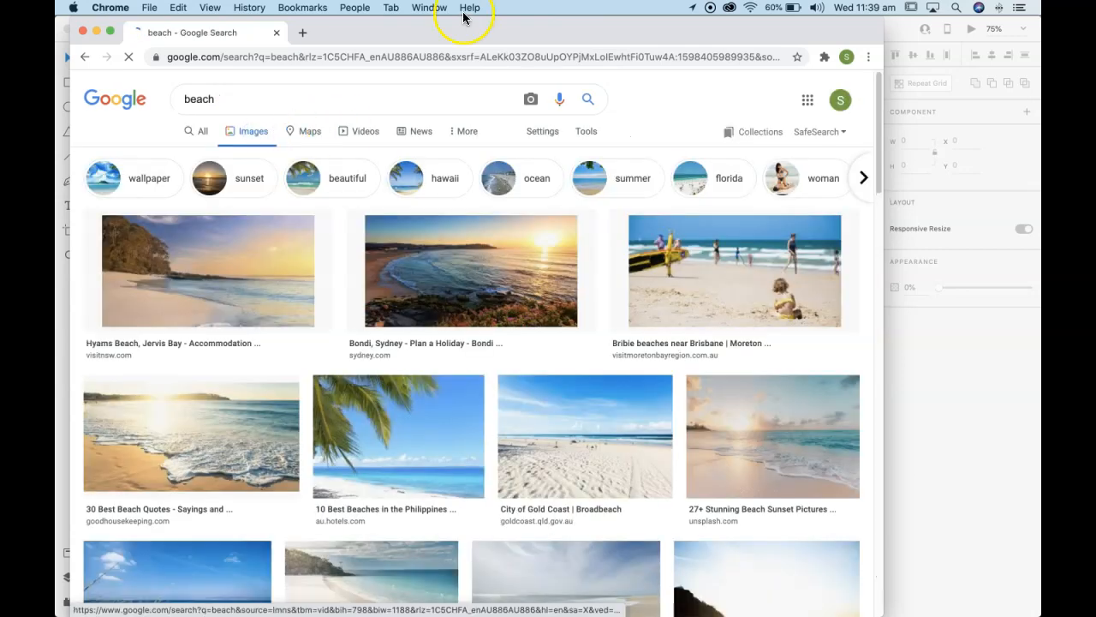
- Place the browser beside the mock-up and fill the repeat grid's first card with the Hyams Beach, Jervis Bay photo
drag(413, 28, 965, 7)
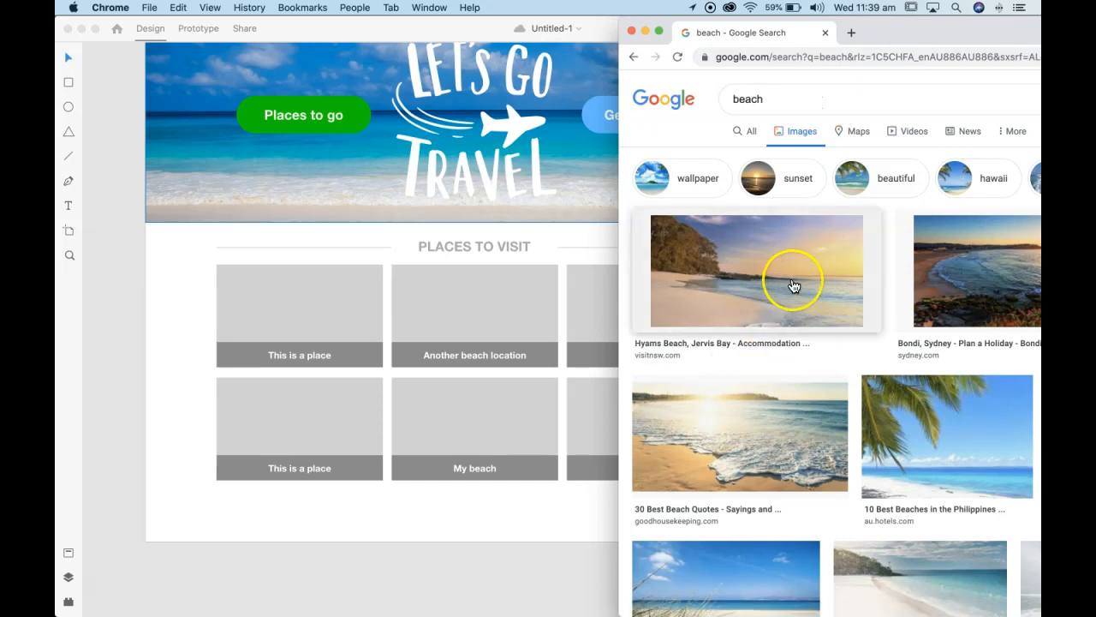
drag(796, 283, 311, 314)
click(482, 529)
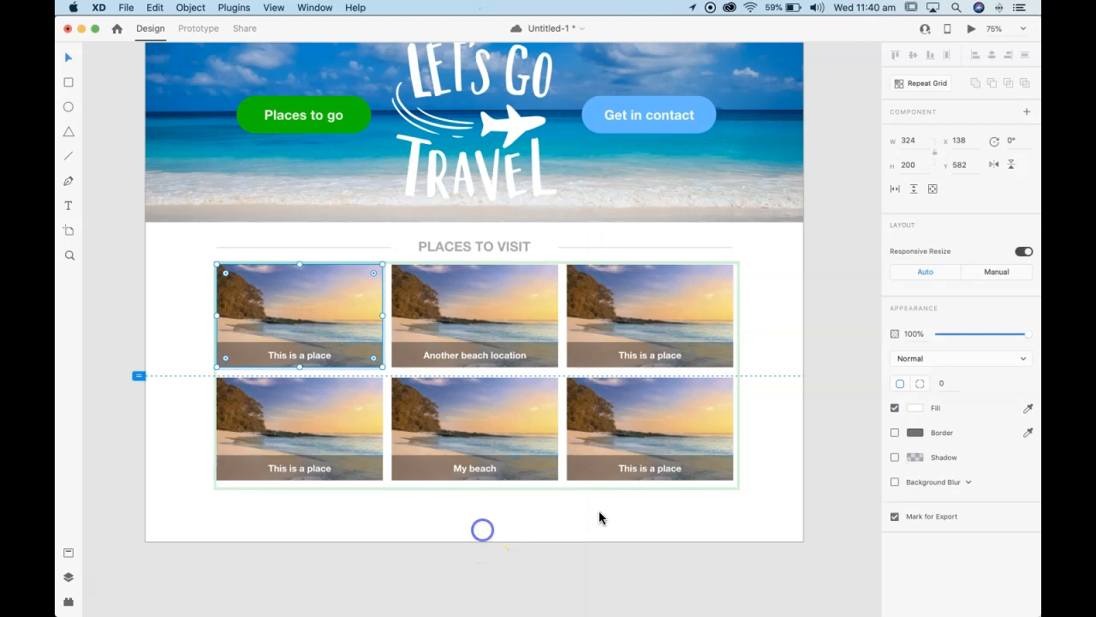
click(803, 349)
click(844, 321)
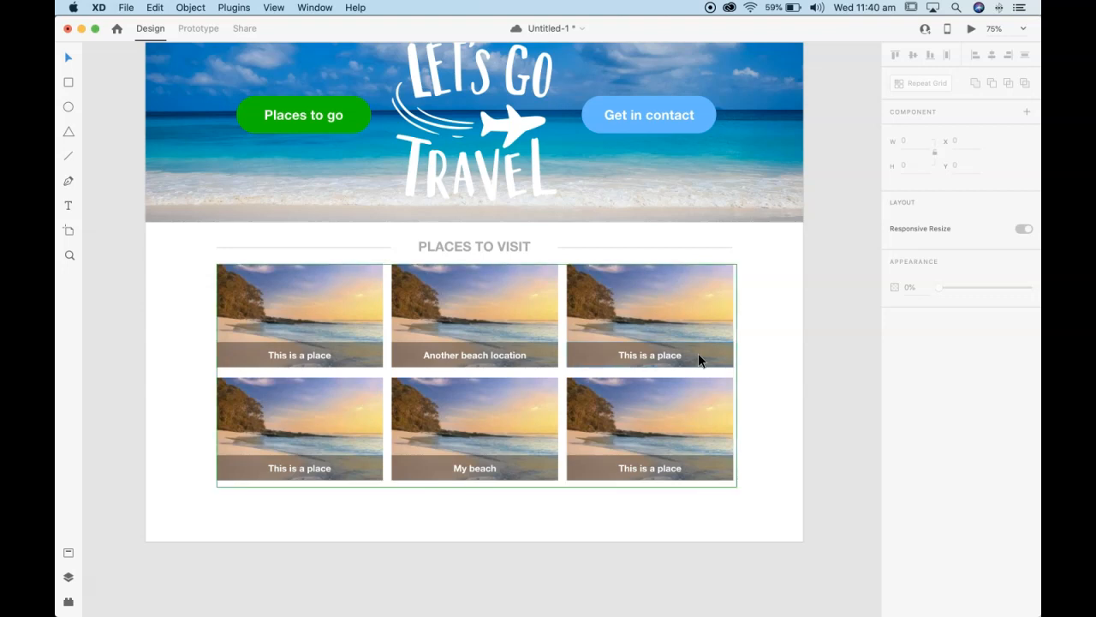
- Fill the upper row's middle card with the "30 Best Beach Quotes" photo and its third card with the Philippines palm photo
key(super+Tab)
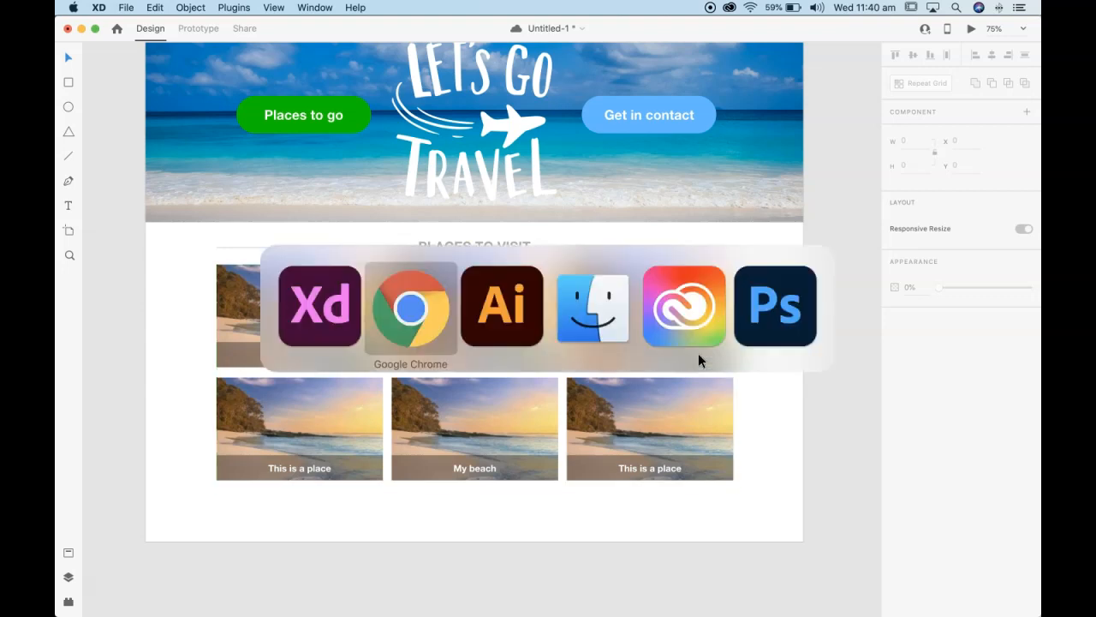
drag(698, 356, 514, 321)
click(118, 315)
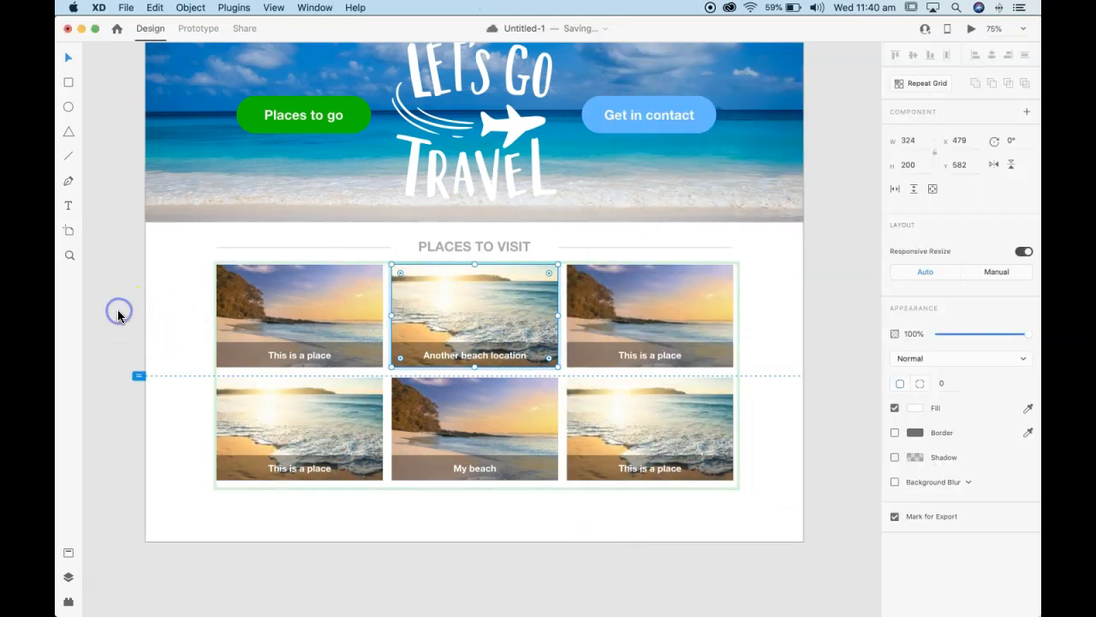
key(super+Tab)
drag(945, 419, 591, 289)
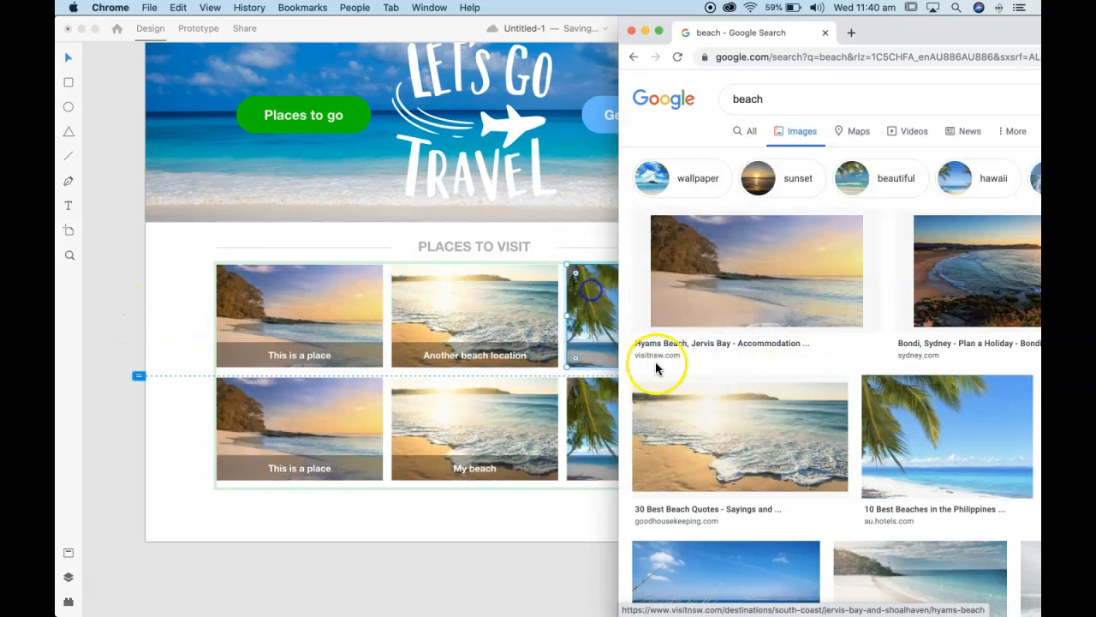
click(406, 374)
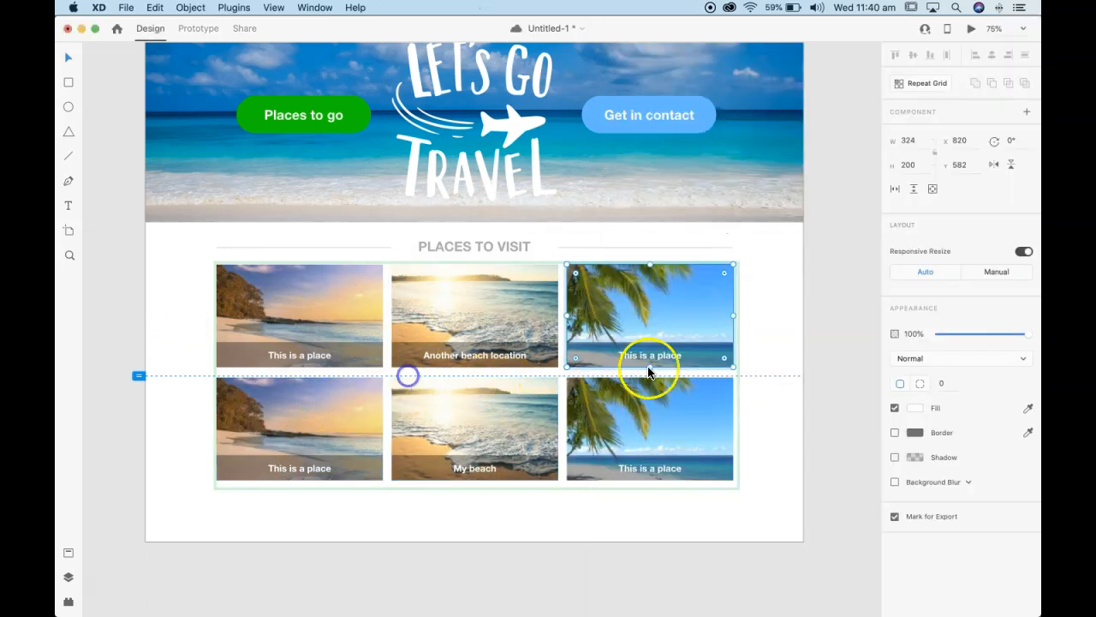
- Fill the lower row's first card with a plain blue-sky beach photo and the "My beach" card with the "Australia's best beaches" photo
key(super+Tab)
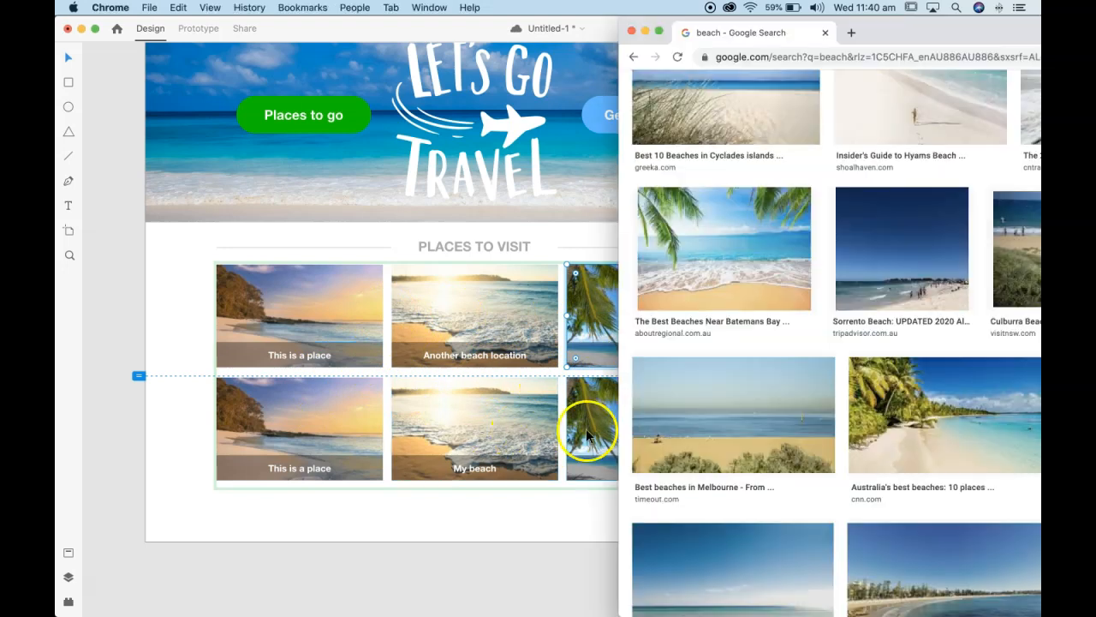
drag(710, 564, 367, 443)
scroll(981, 416, down, 3)
drag(981, 416, 474, 428)
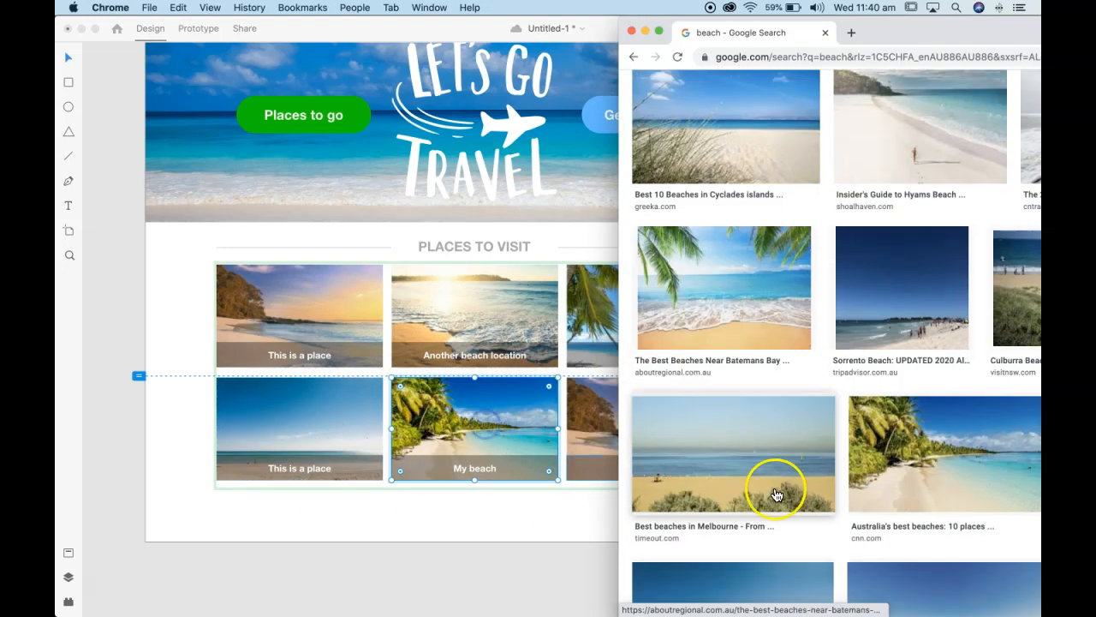
- Fill the third card of the lower row with the sunlit "30 Best Beach Quotes" photo and deselect the grid
scroll(776, 495, down, 2)
drag(949, 374, 805, 519)
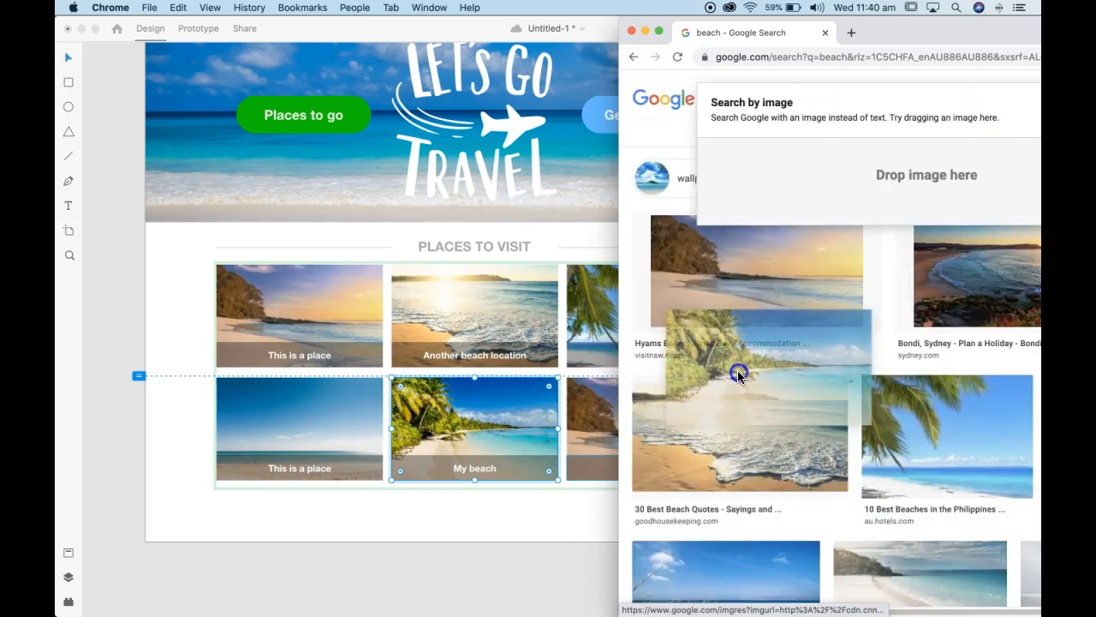
drag(738, 374, 597, 415)
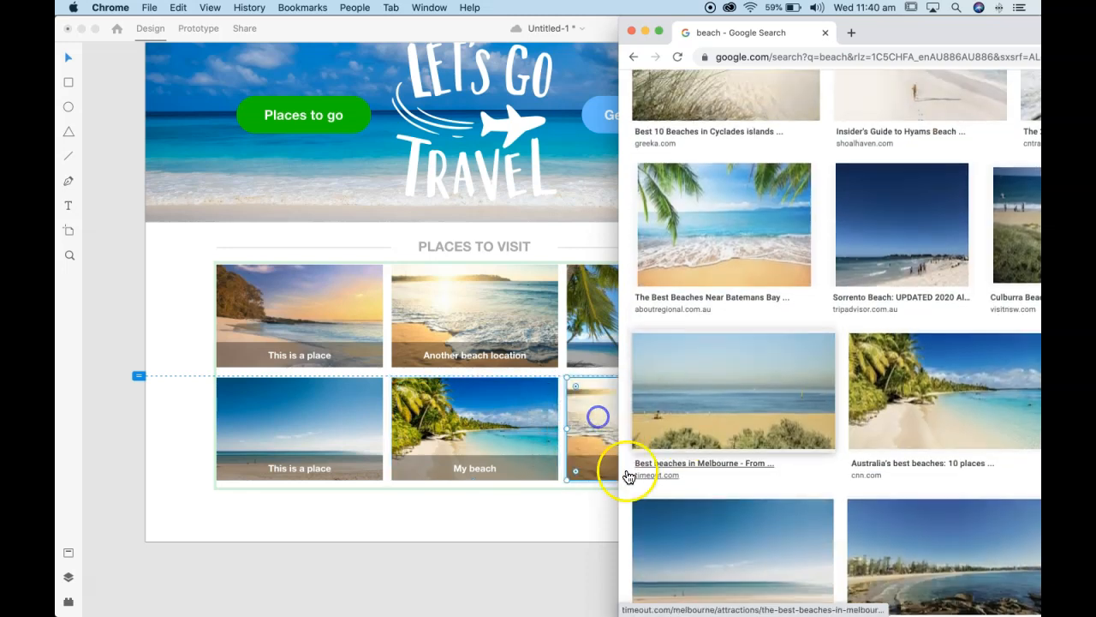
click(119, 297)
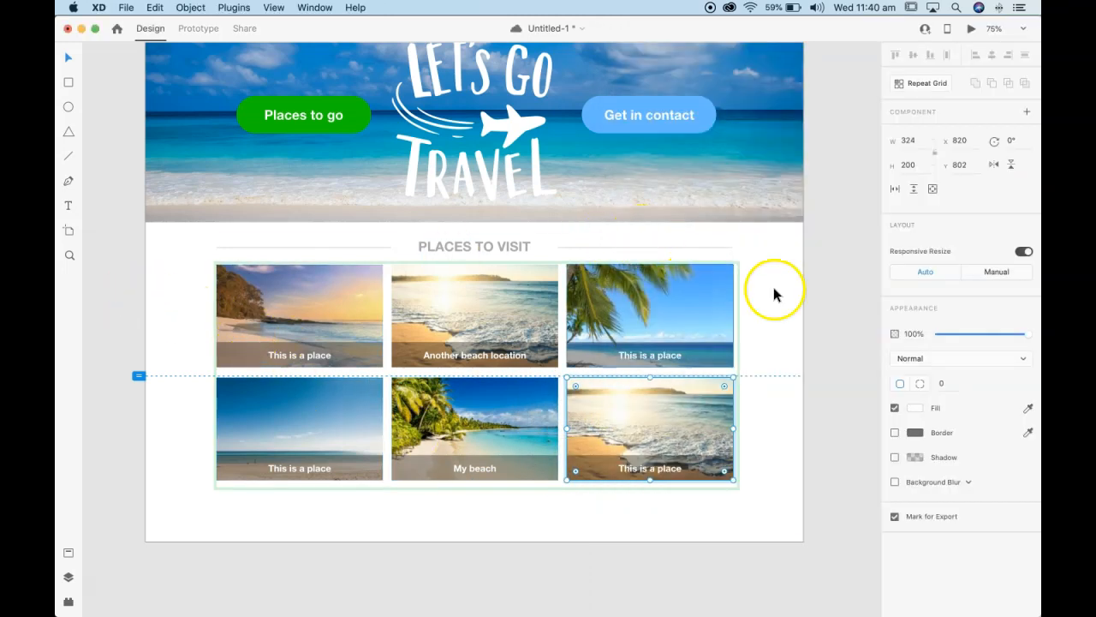
click(814, 292)
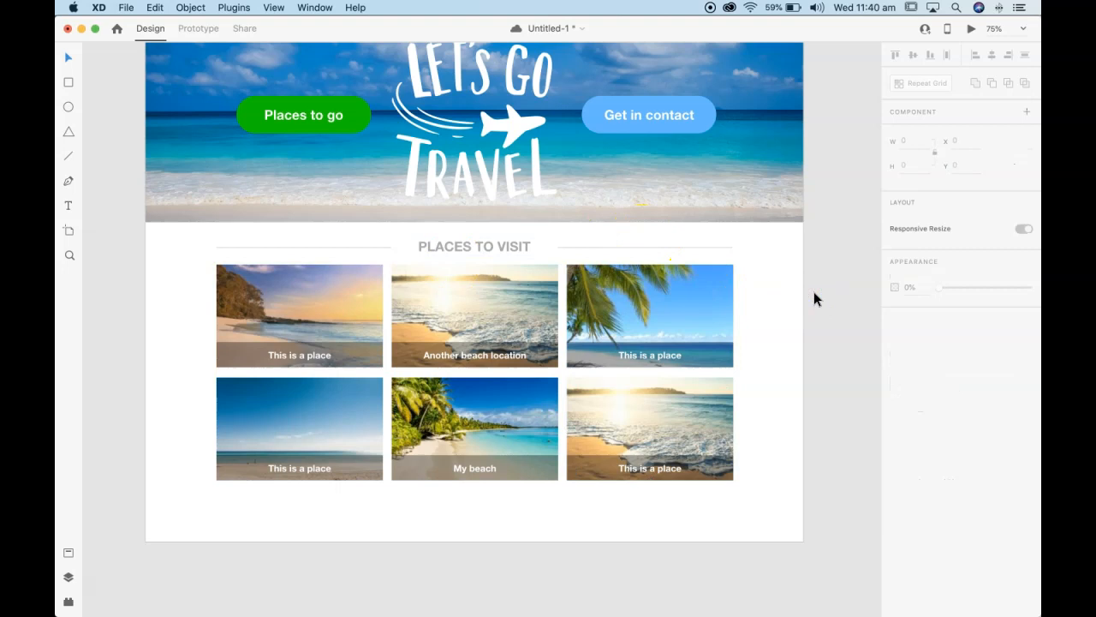
- Show the whole Travel home artboard and save the document
key(super+minus)
drag(739, 288, 731, 340)
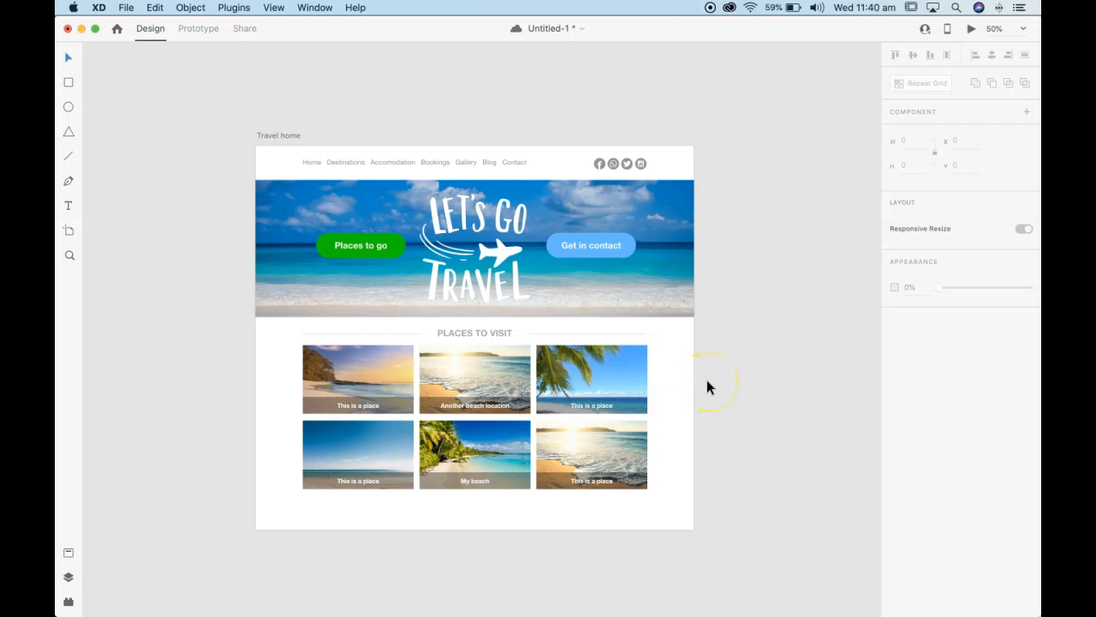
key(cmd+s)
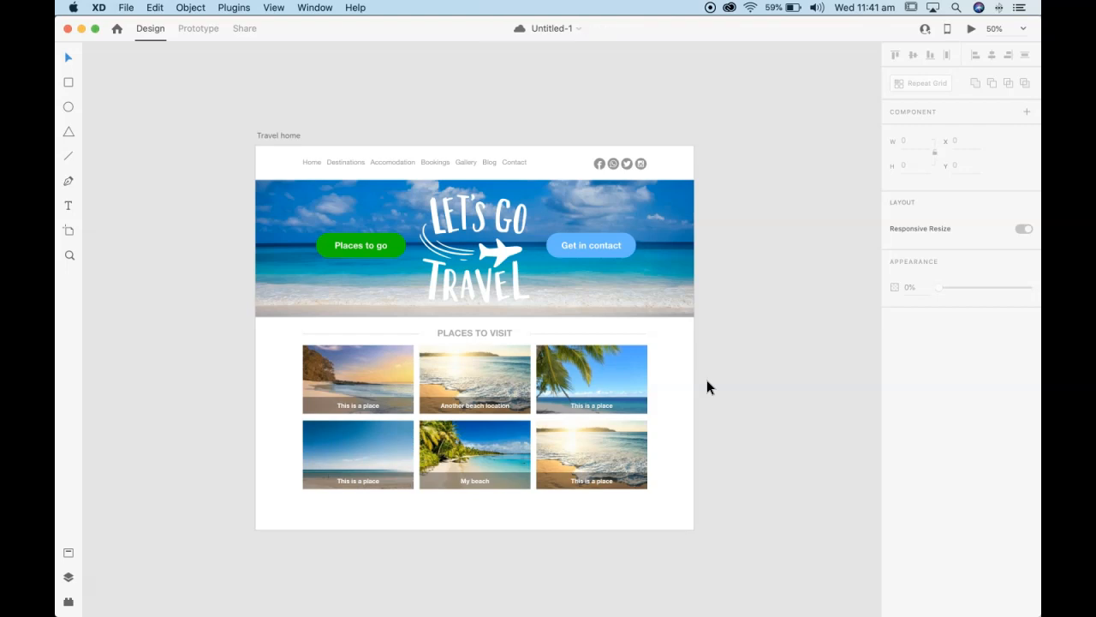
click(125, 8)
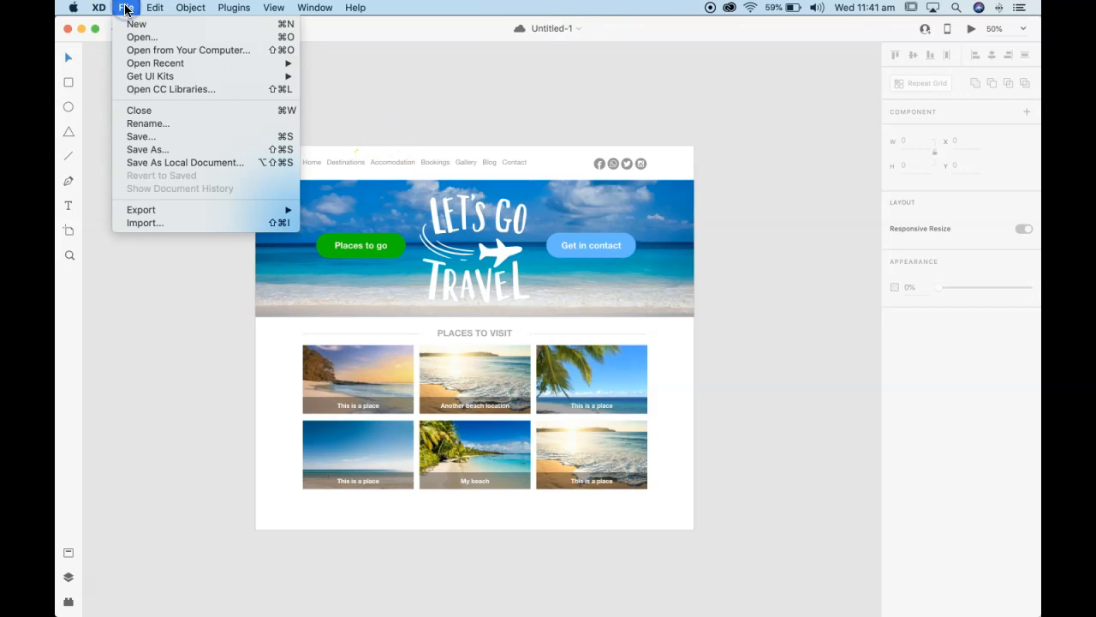
click(177, 166)
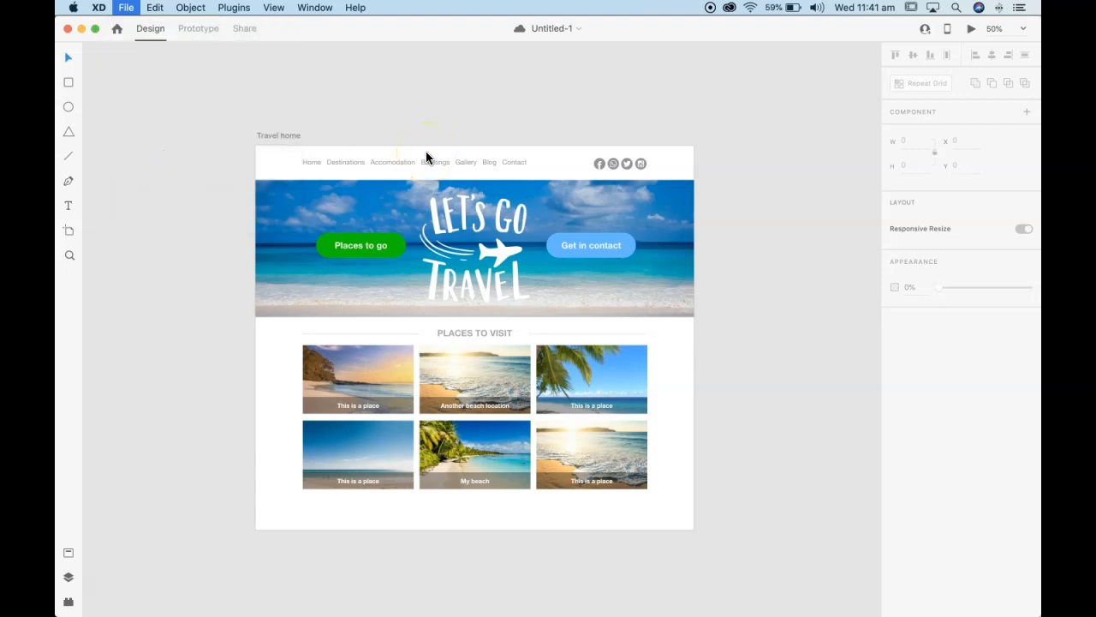
click(738, 333)
click(835, 248)
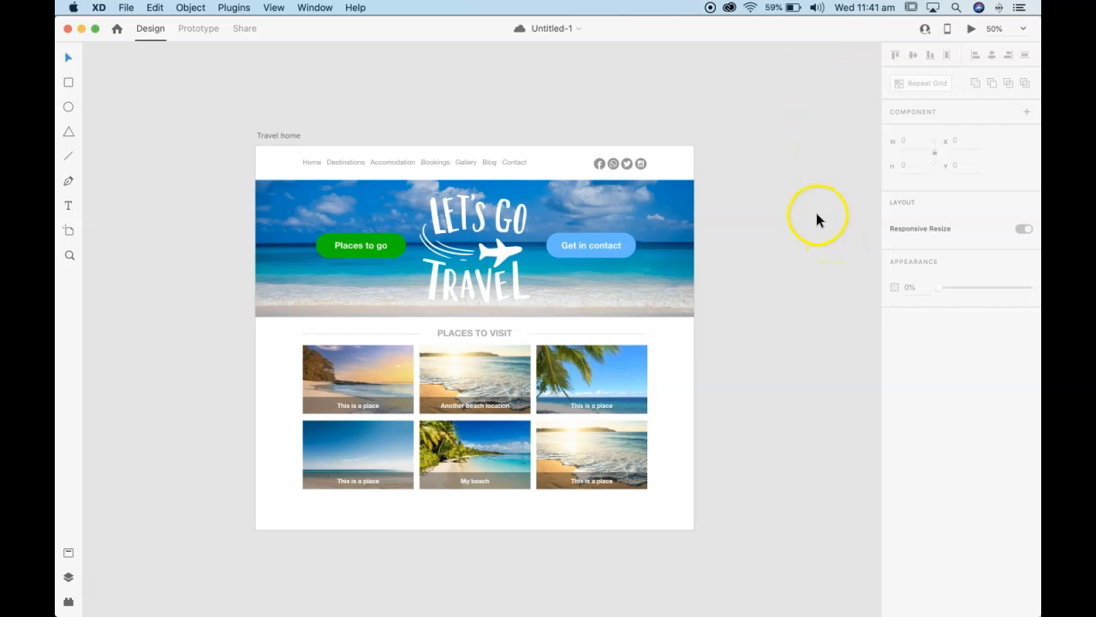
- Create a Design Review share link that anyone with the link can open, and copy the link
click(245, 31)
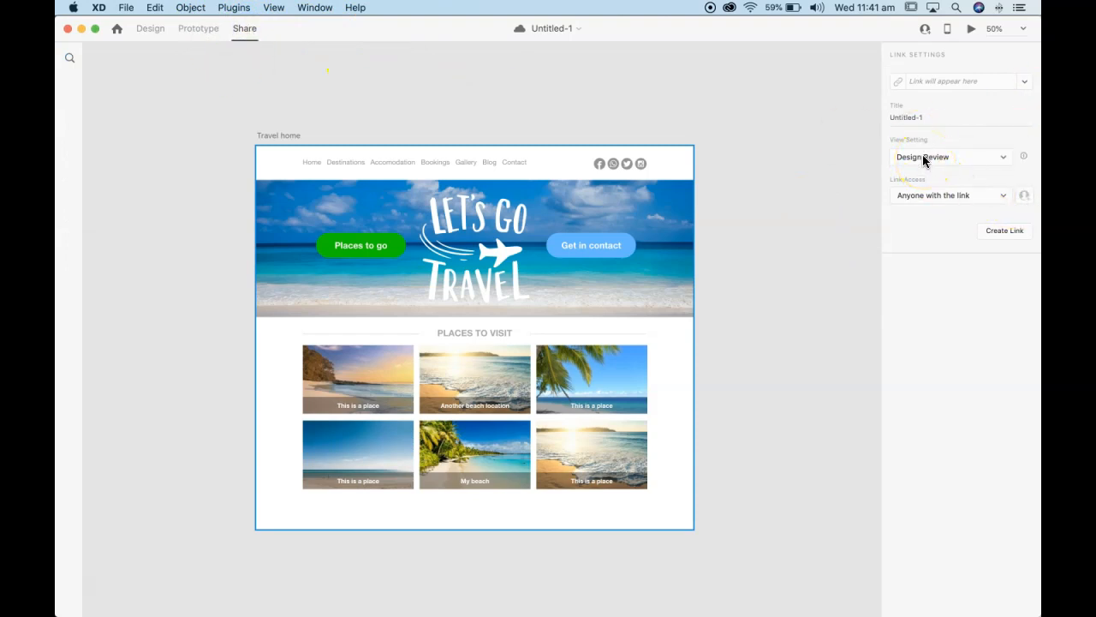
click(1008, 233)
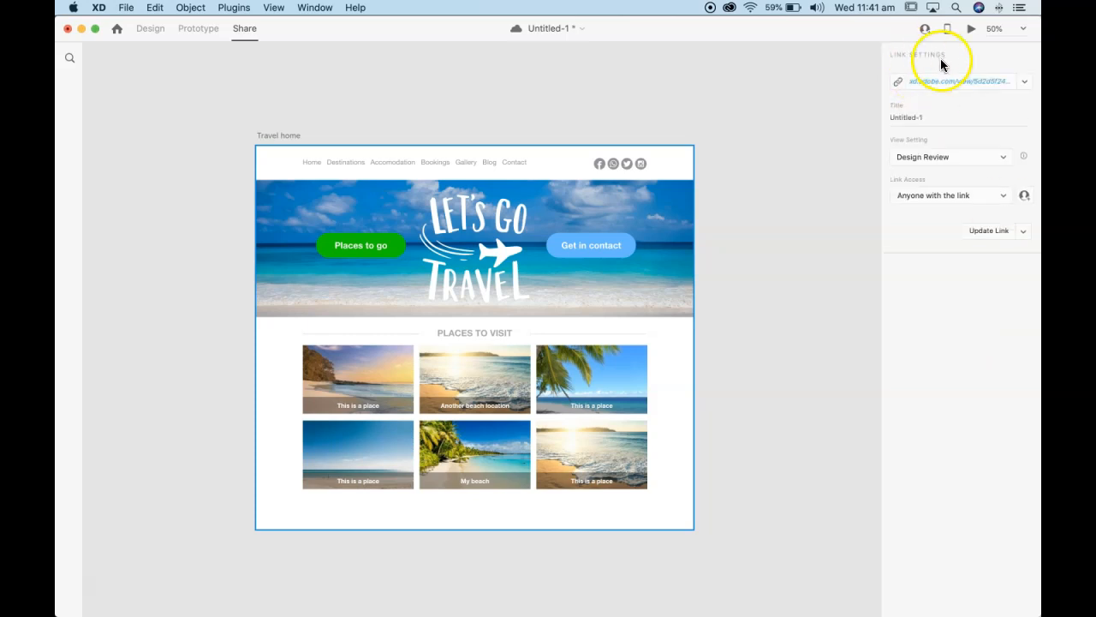
click(899, 83)
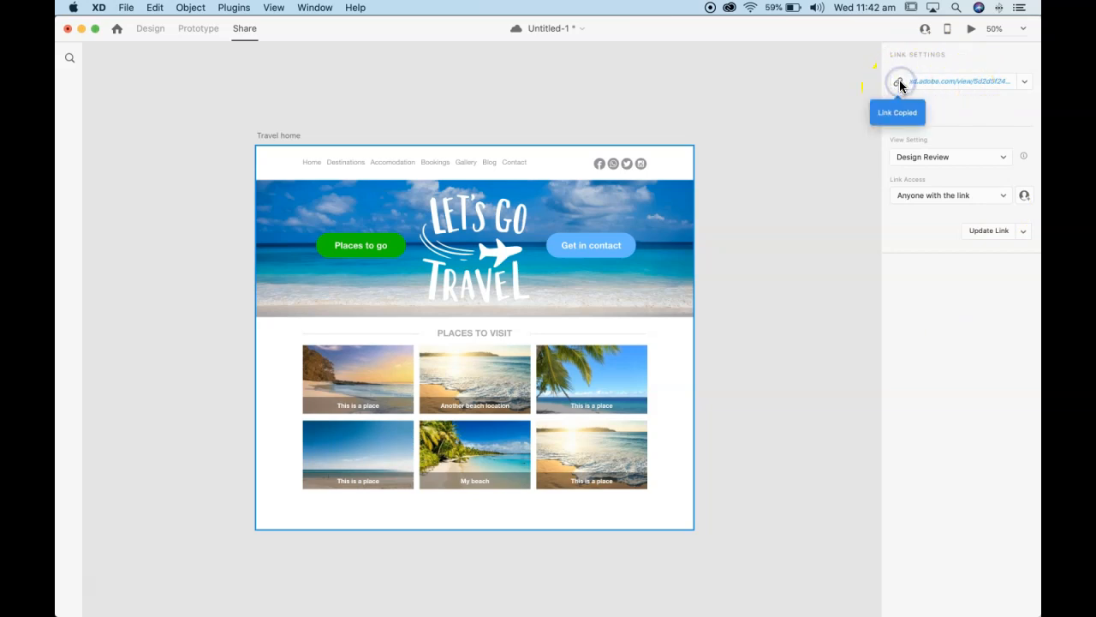
- Switch to Chrome, open the copied share link and enlarge the browser window to fill the screen
mouse_move(191, 609)
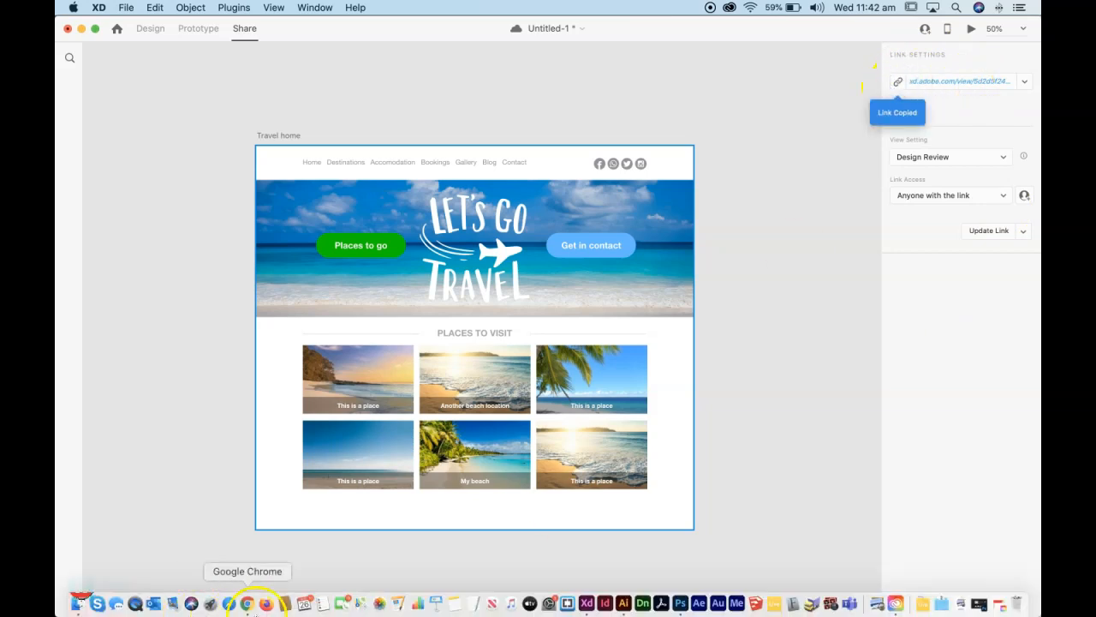
click(247, 606)
click(862, 57)
key(cmd+v)
key(Return)
drag(906, 36, 390, 9)
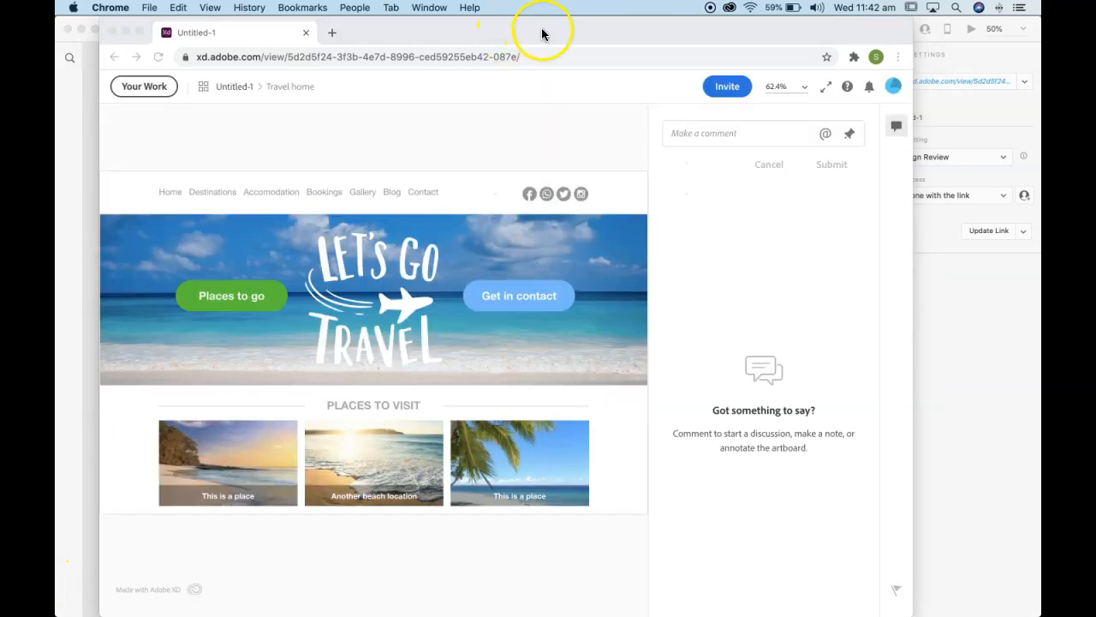
double_click(545, 31)
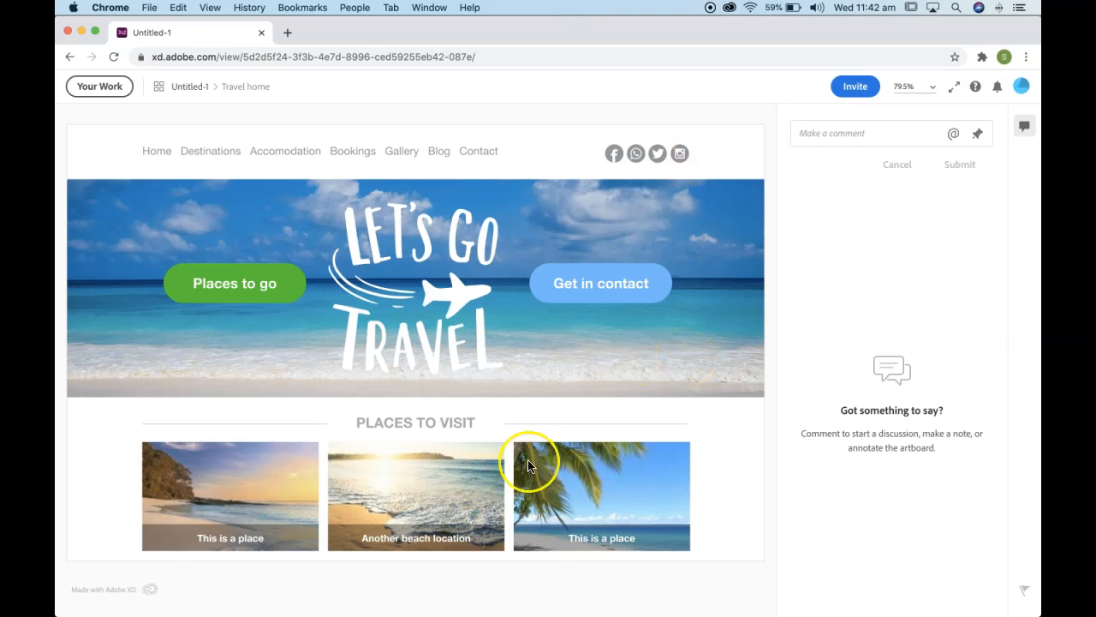
- Look through the shared Travel home page and open the comment field for reviewers
scroll(527, 459, down, 3)
scroll(528, 465, up, 2)
scroll(528, 465, up, 1)
scroll(528, 465, down, 2)
scroll(528, 465, up, 2)
click(841, 130)
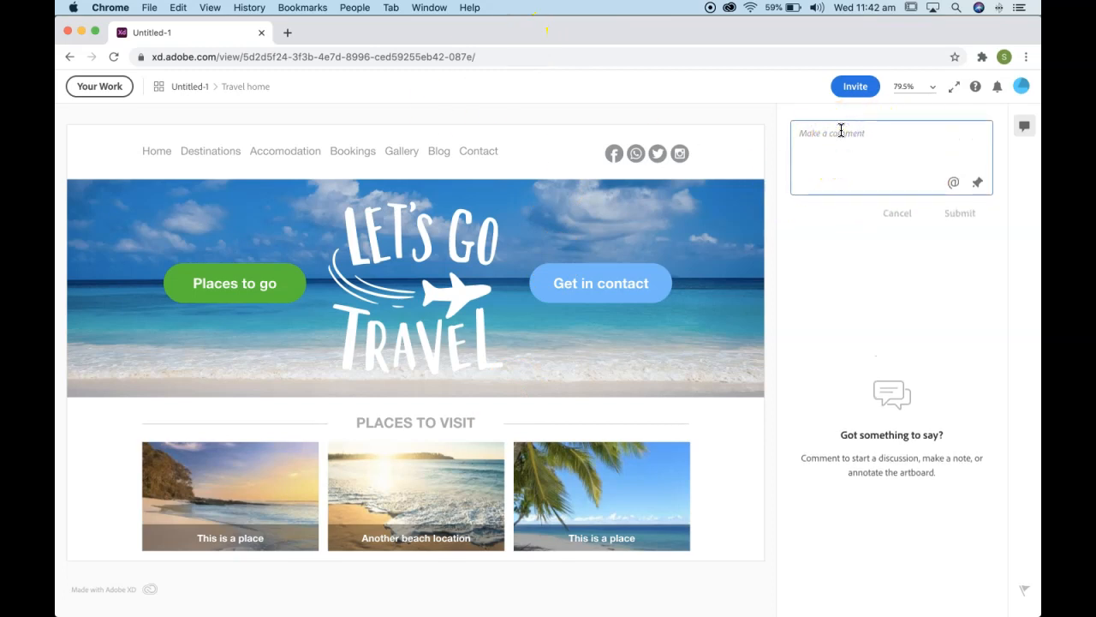